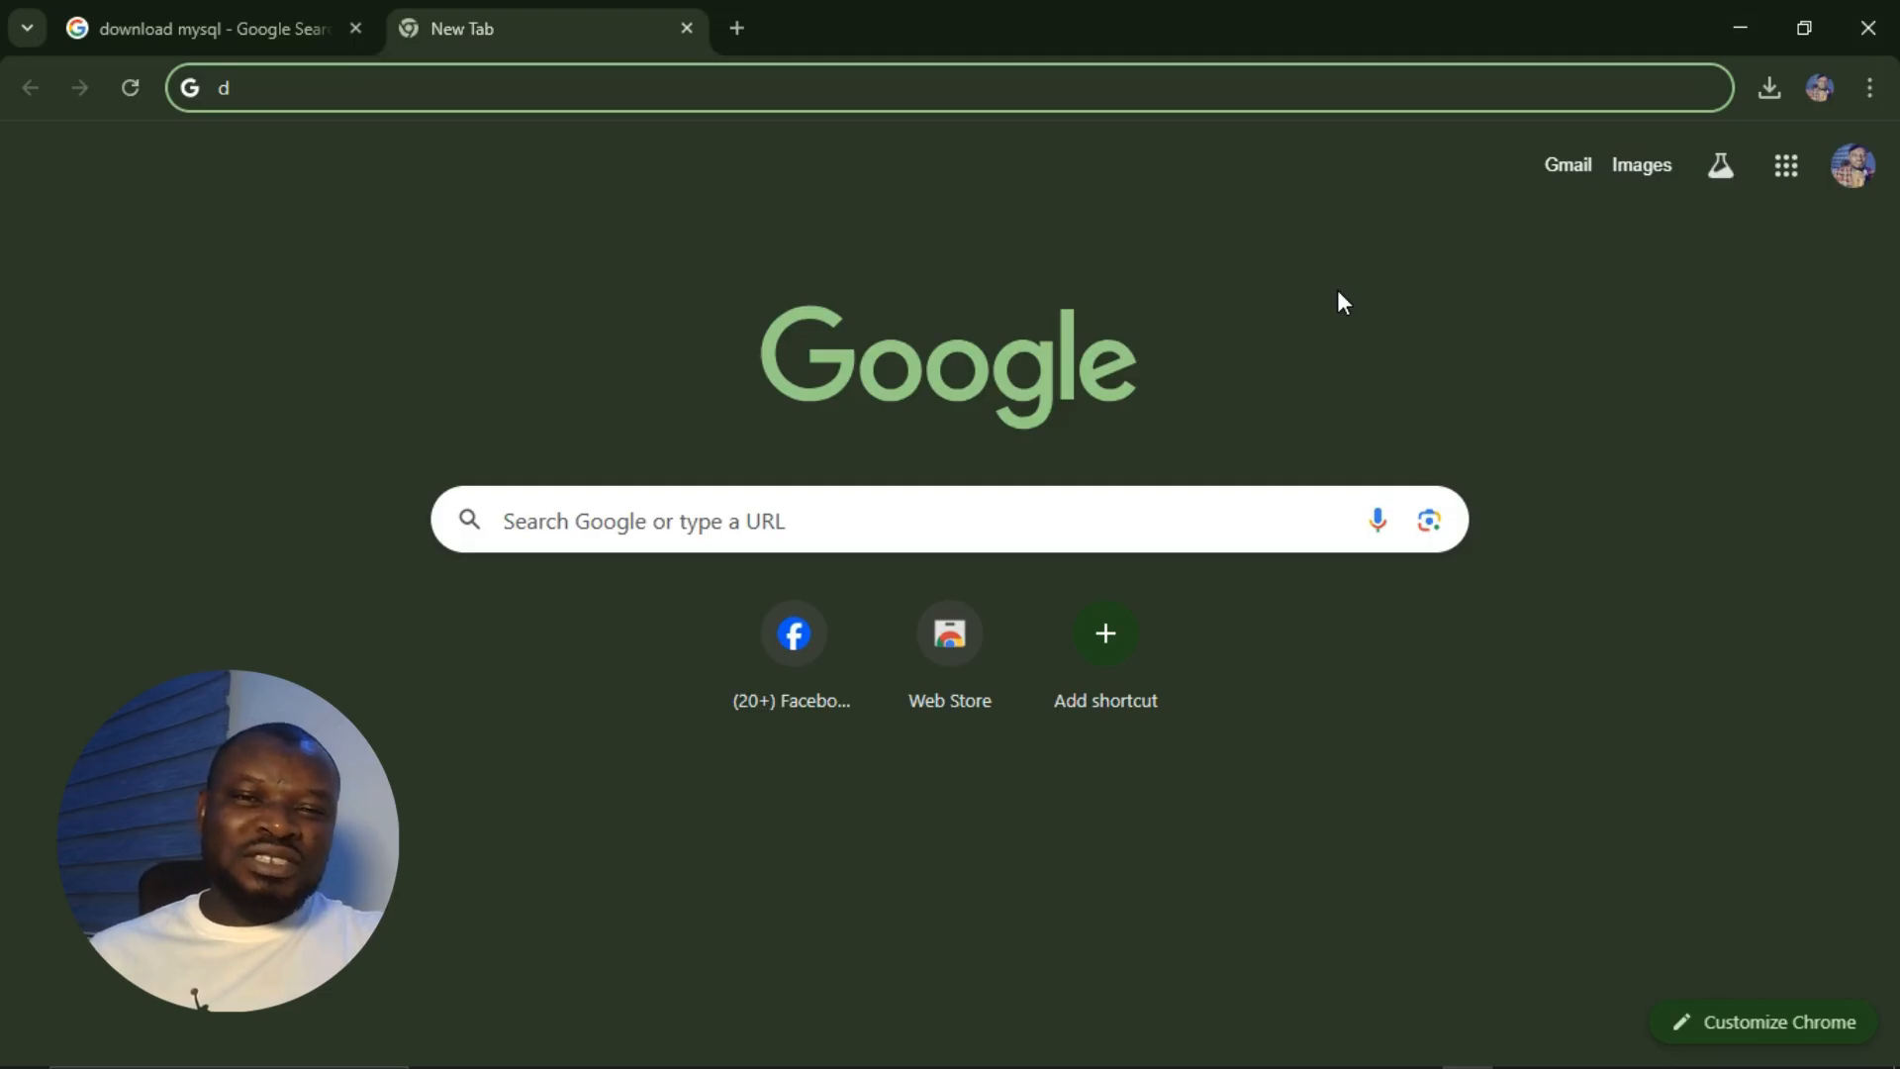
Step: Return to the 'download mysql' search results and open the official MySQL Downloads page at mysql.com/downloads
key("BackSpace")
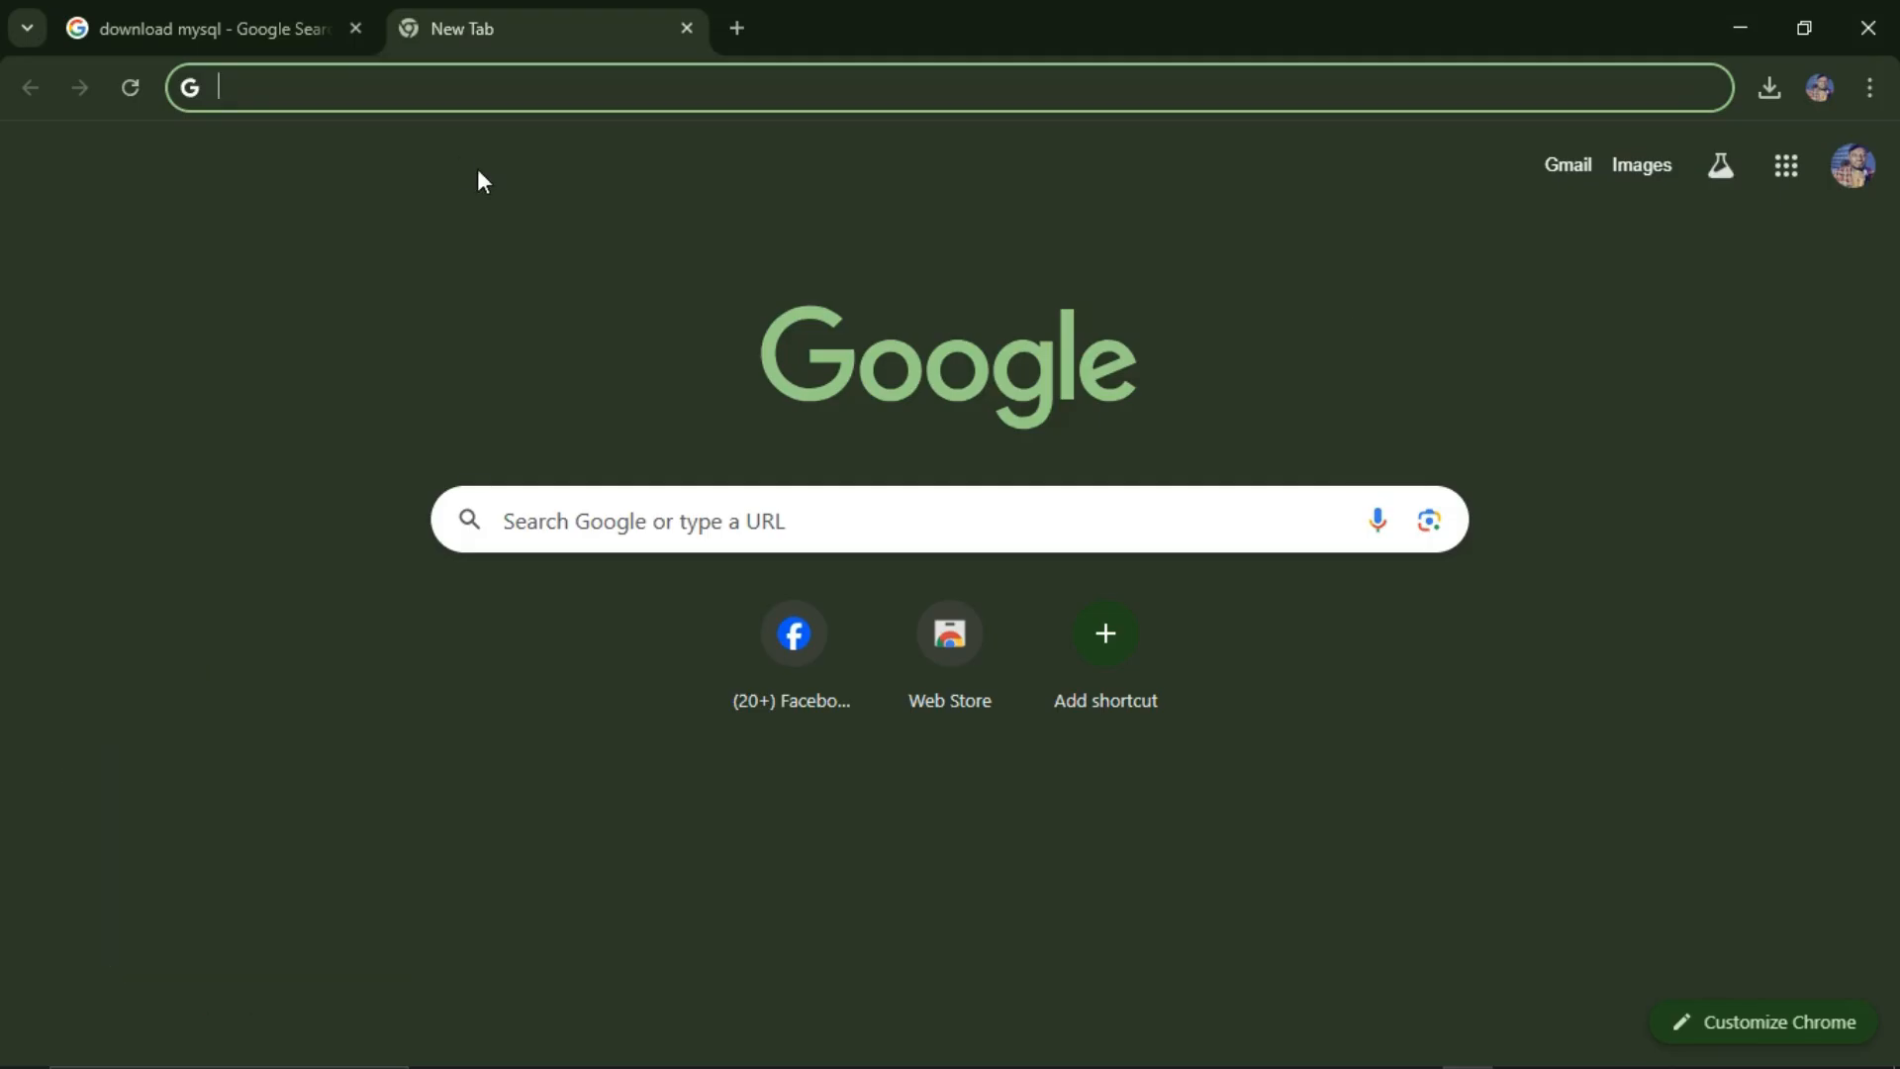
left_click(241, 32)
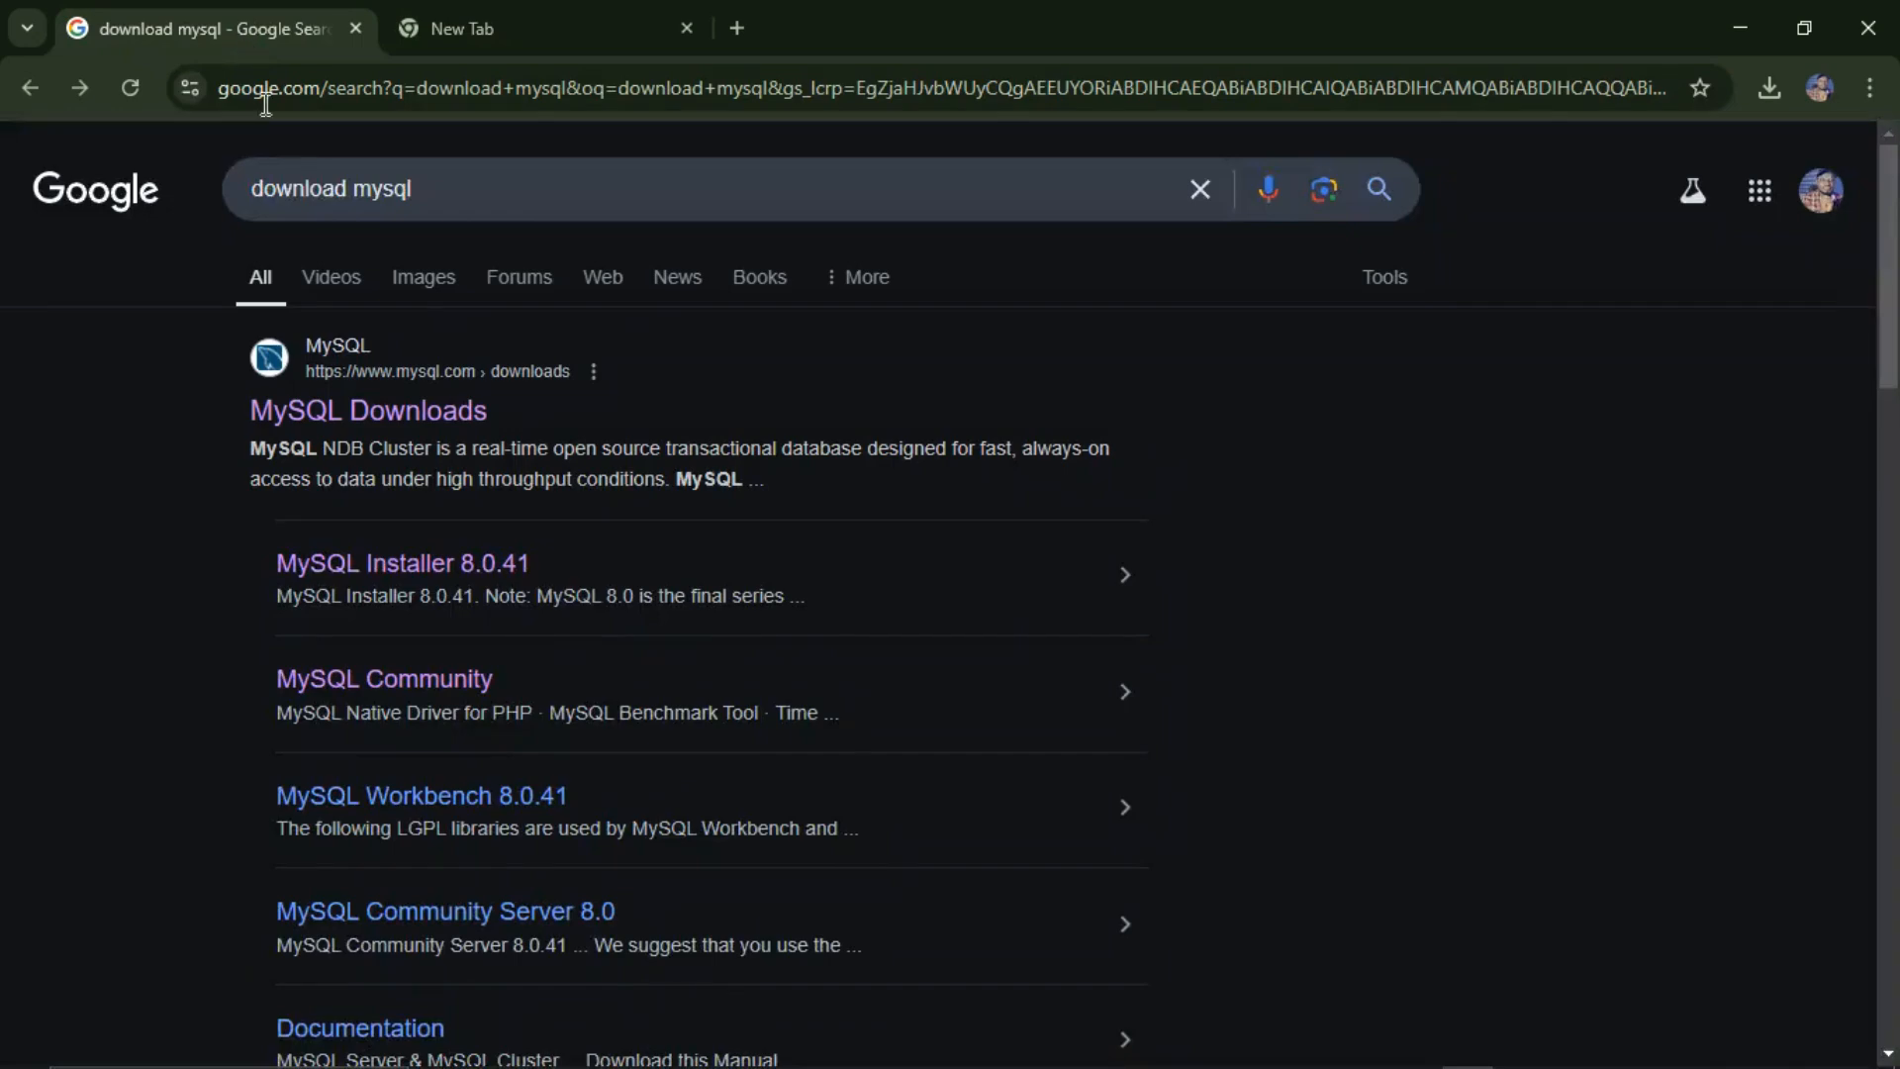
left_click(450, 185)
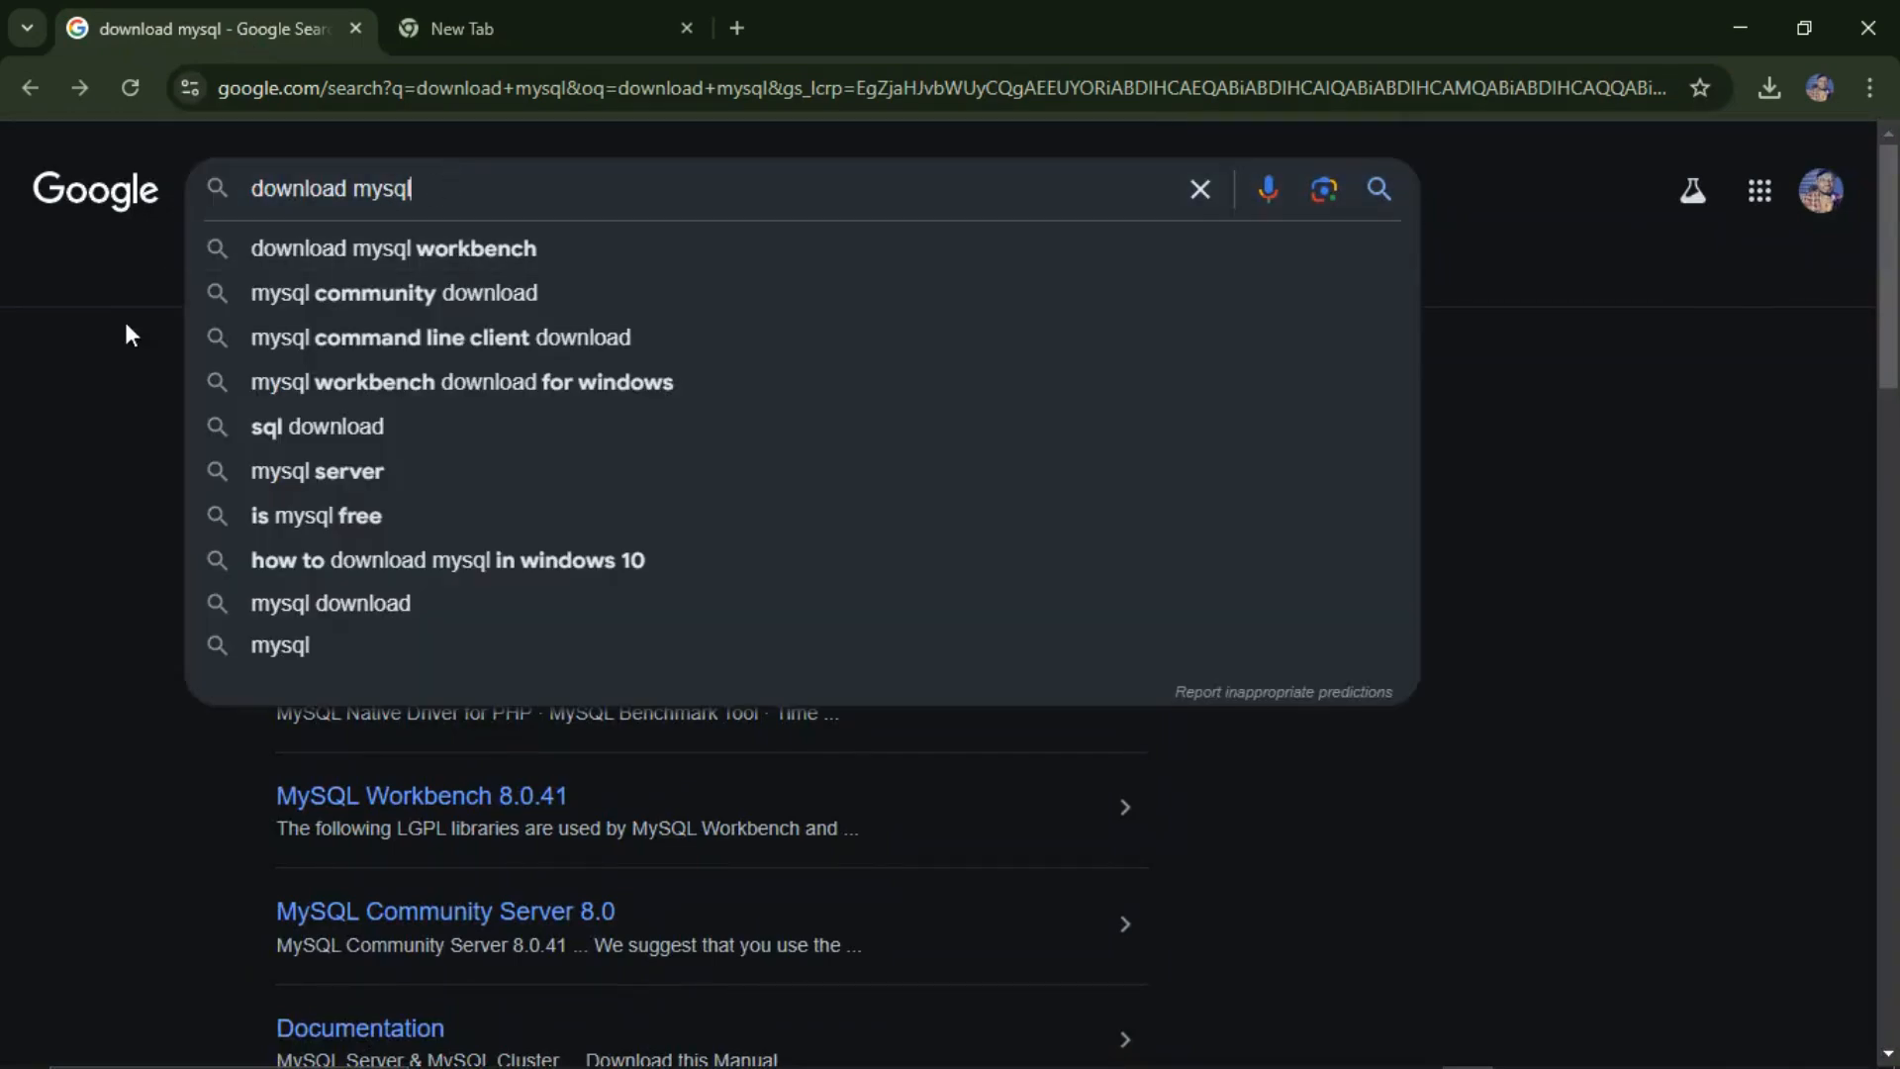
left_click(116, 384)
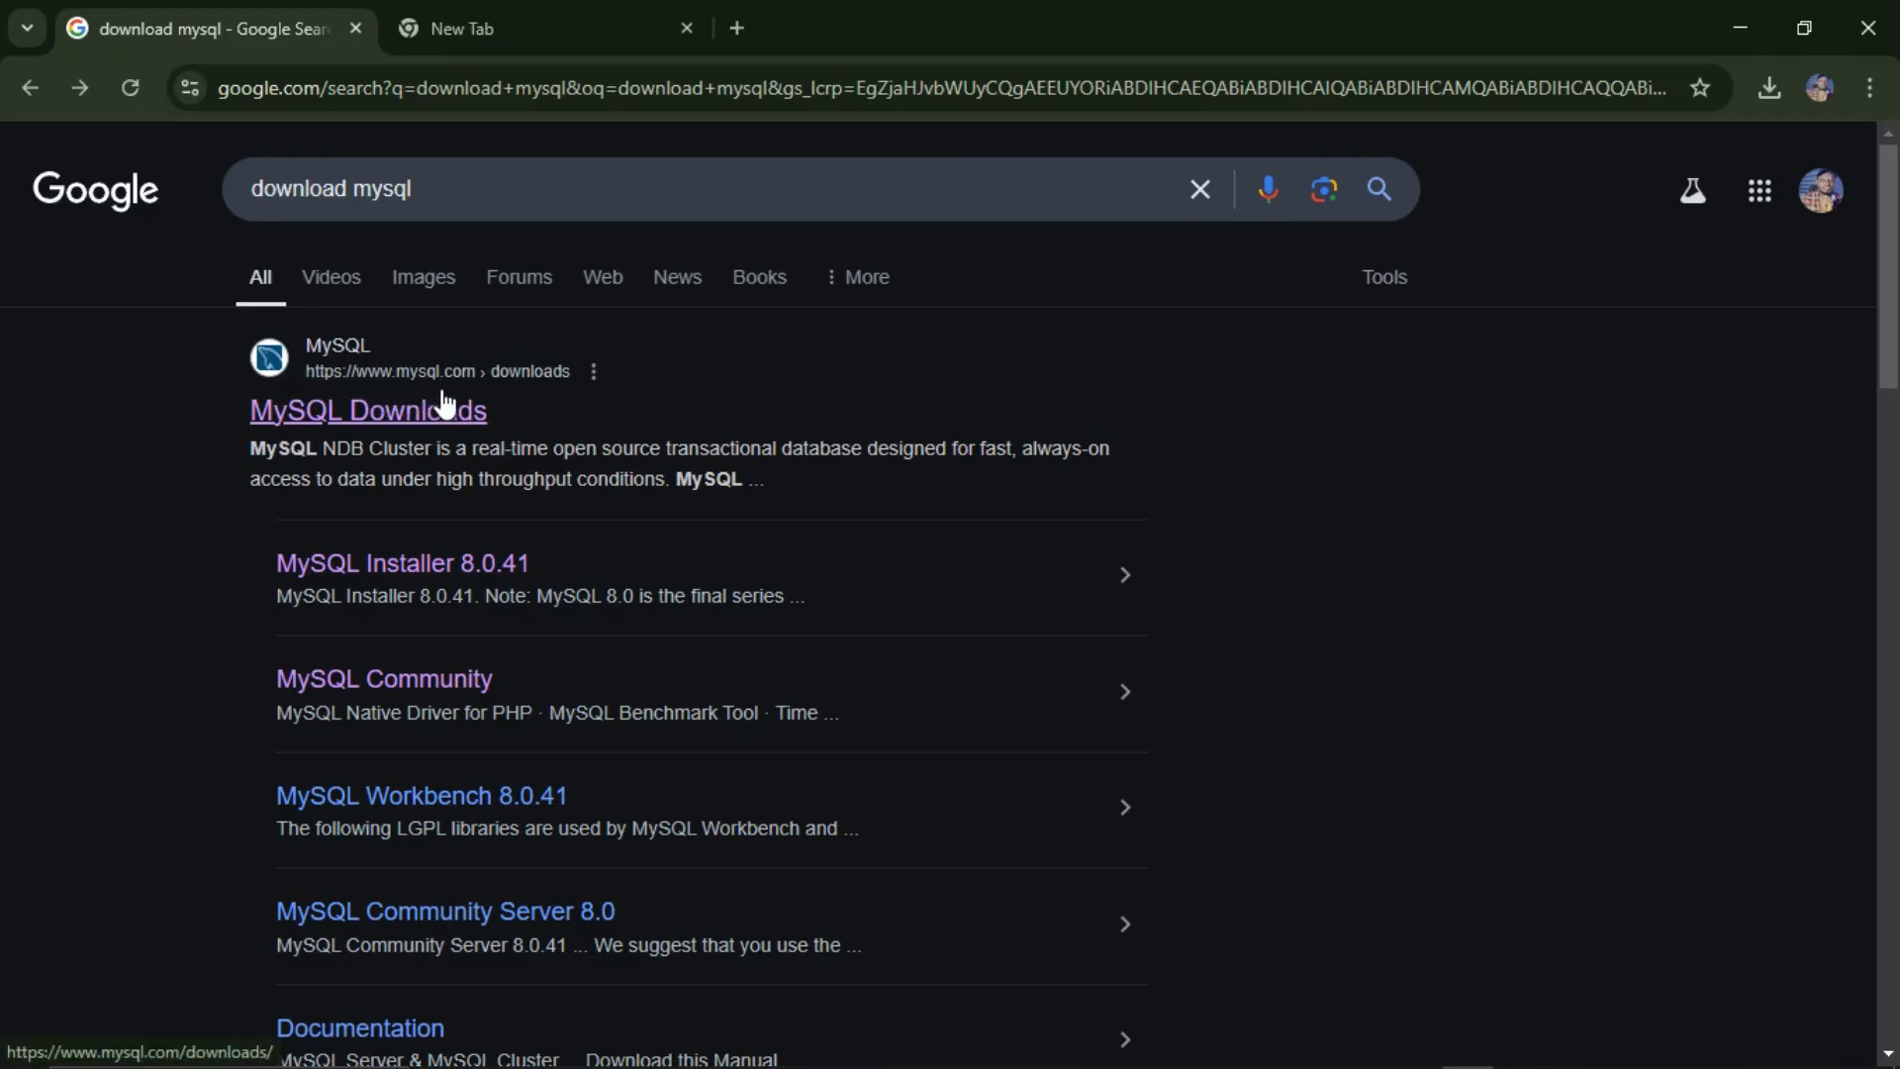
left_click(425, 423)
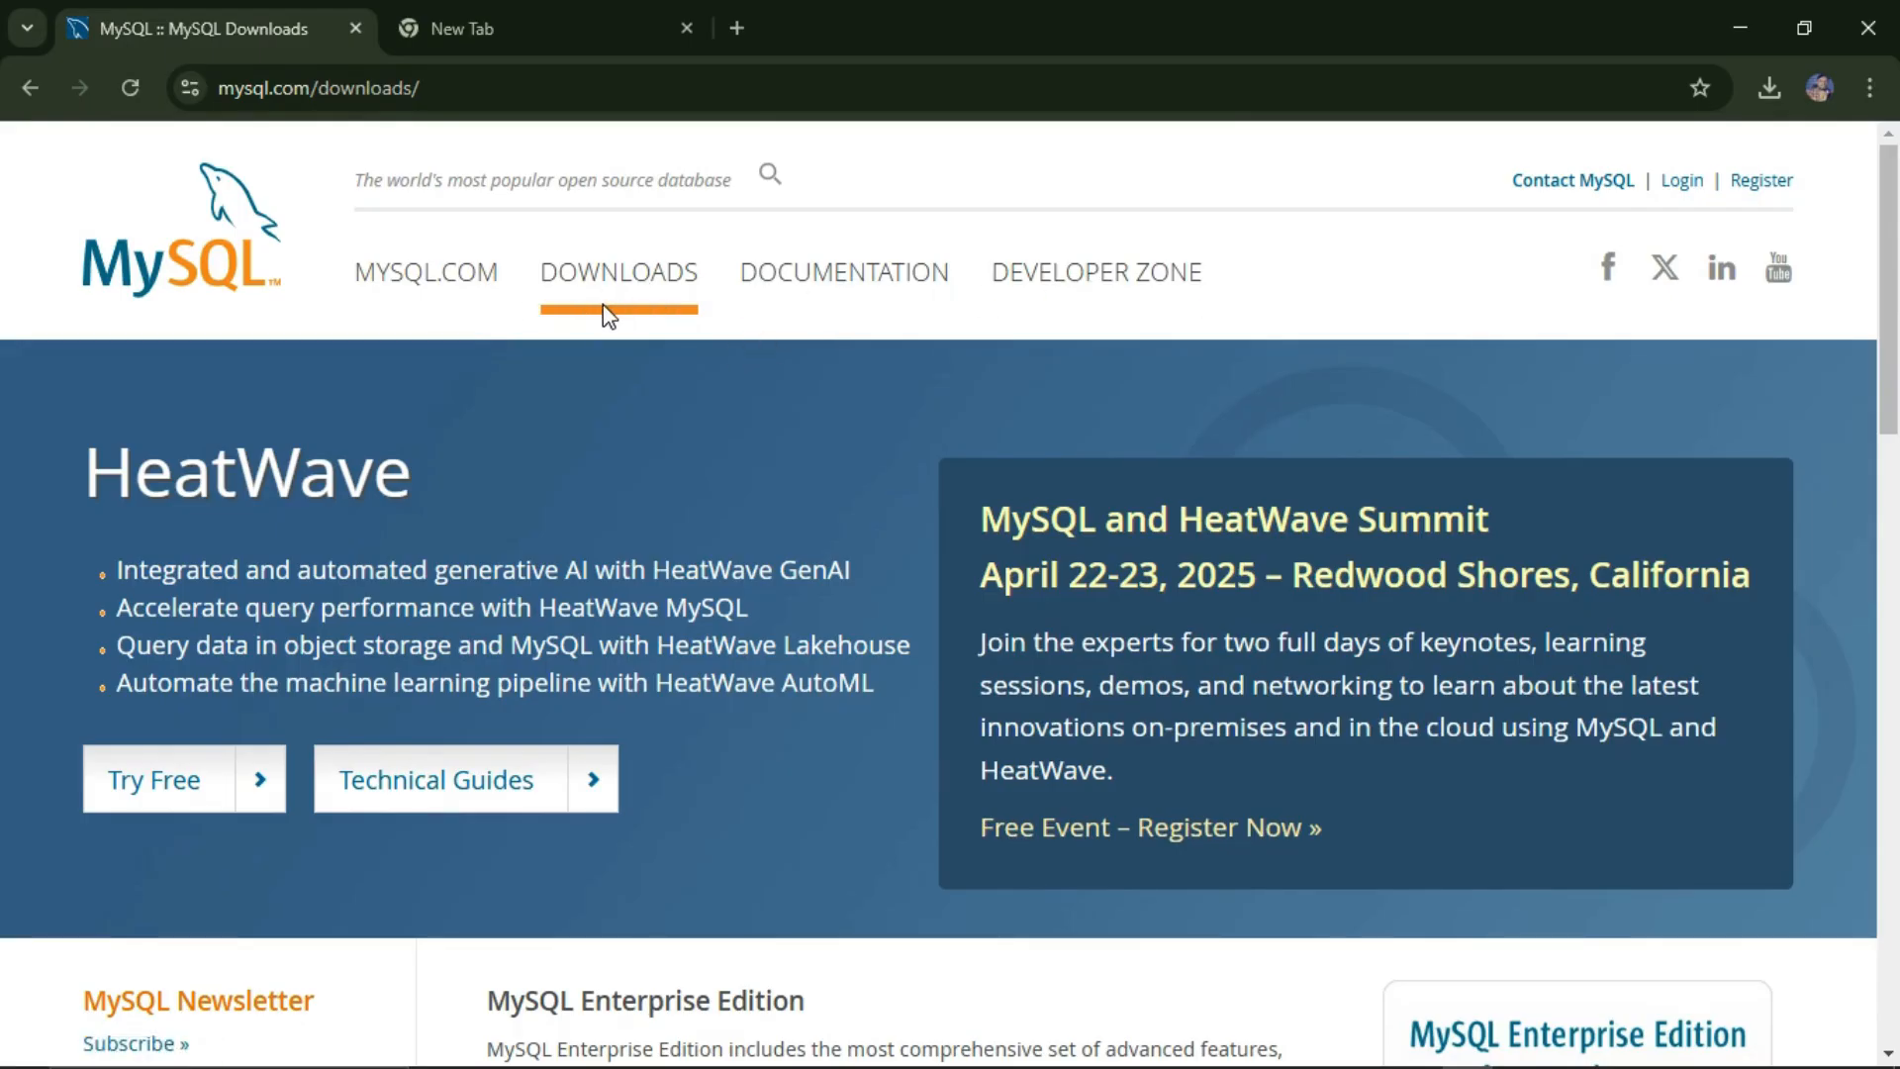
scroll(605, 316, "down", 8)
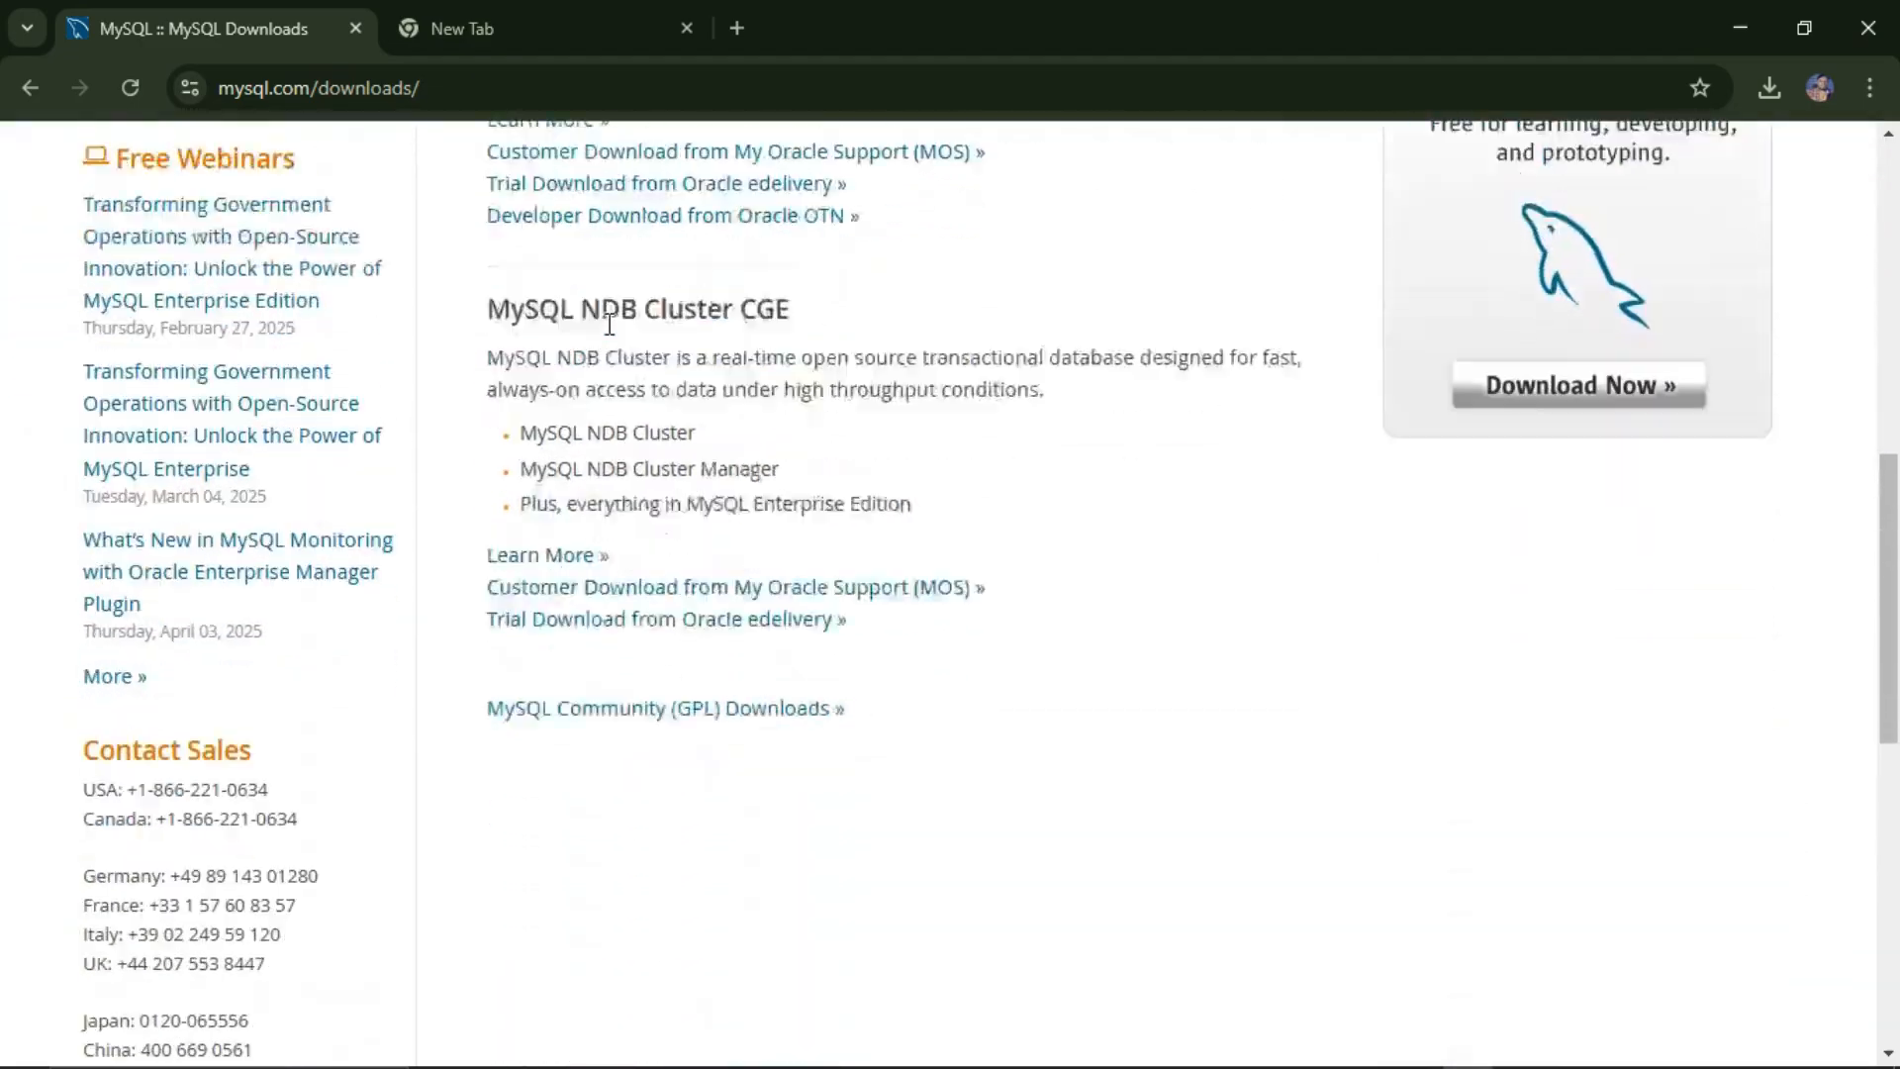
scroll(607, 322, "down", 3)
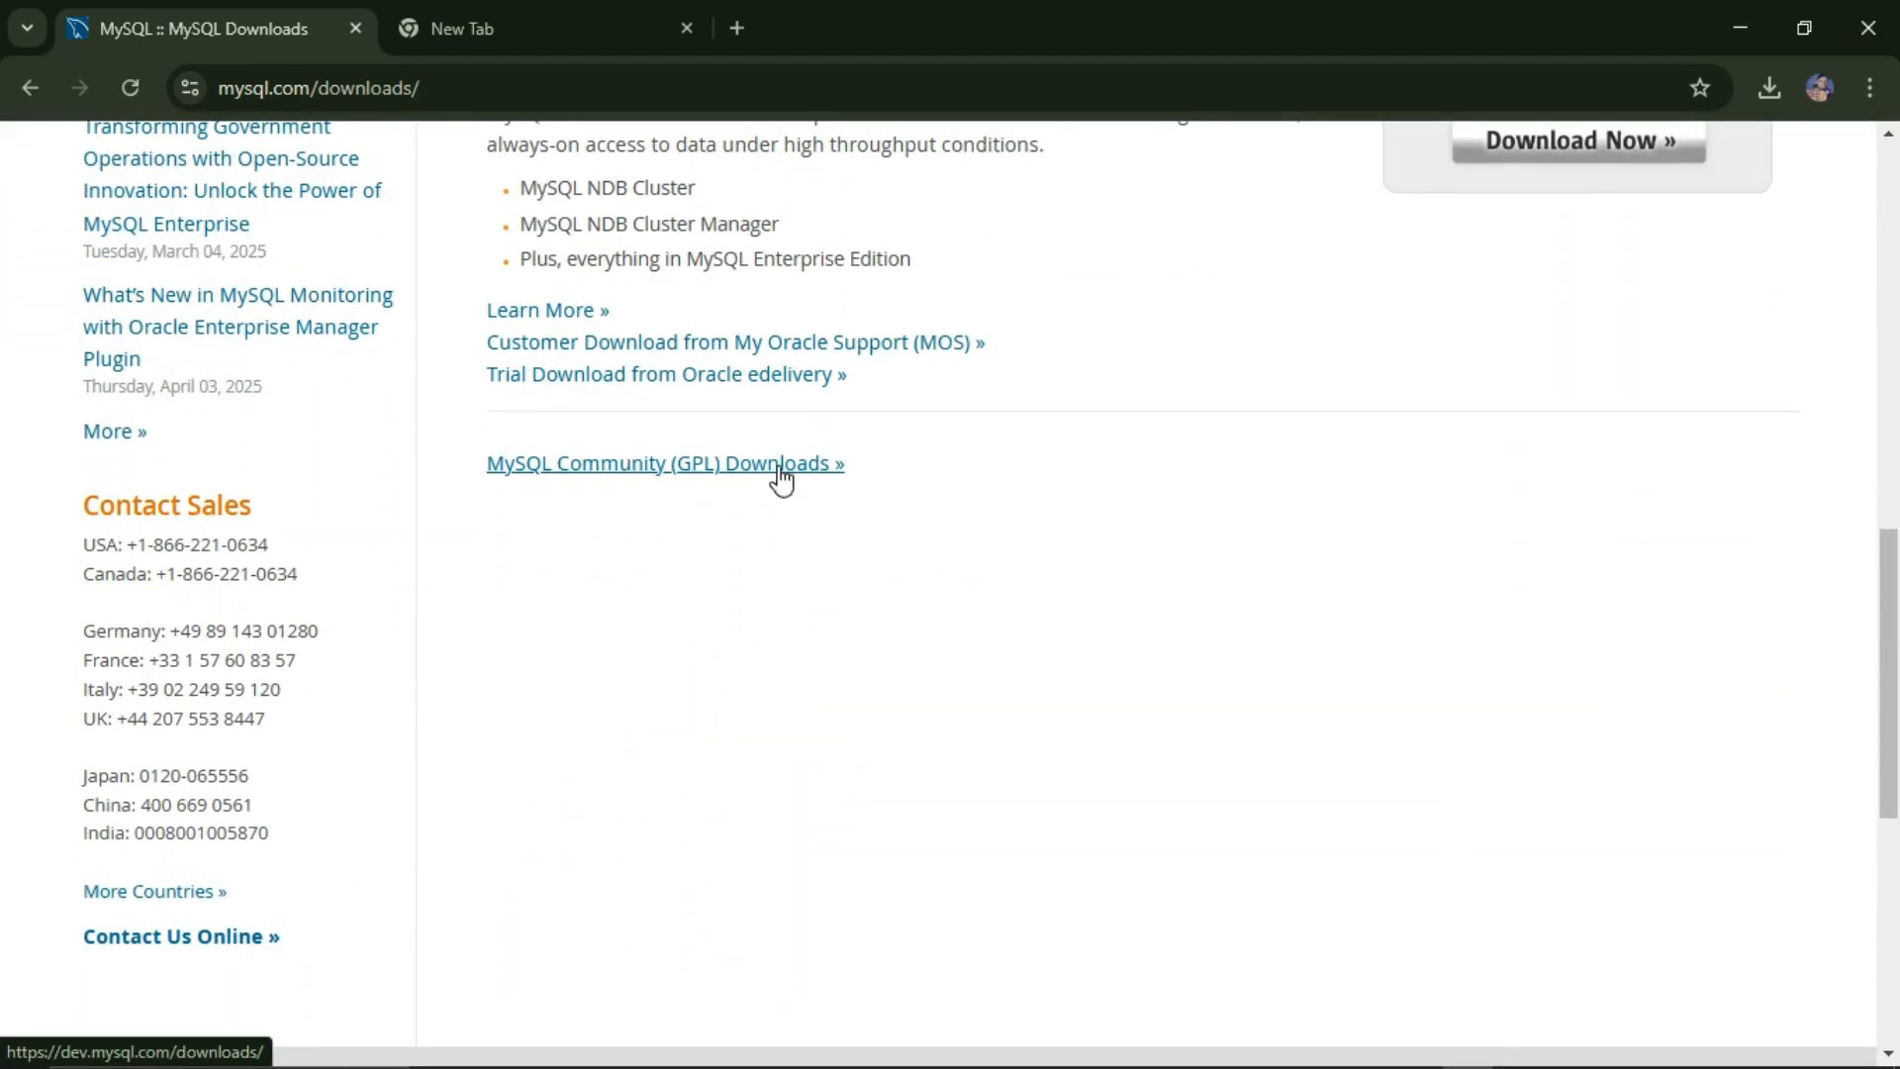
Step: Open MySQL Community (GPL) Downloads, then the MySQL Installer for Windows download page
left_click(778, 471)
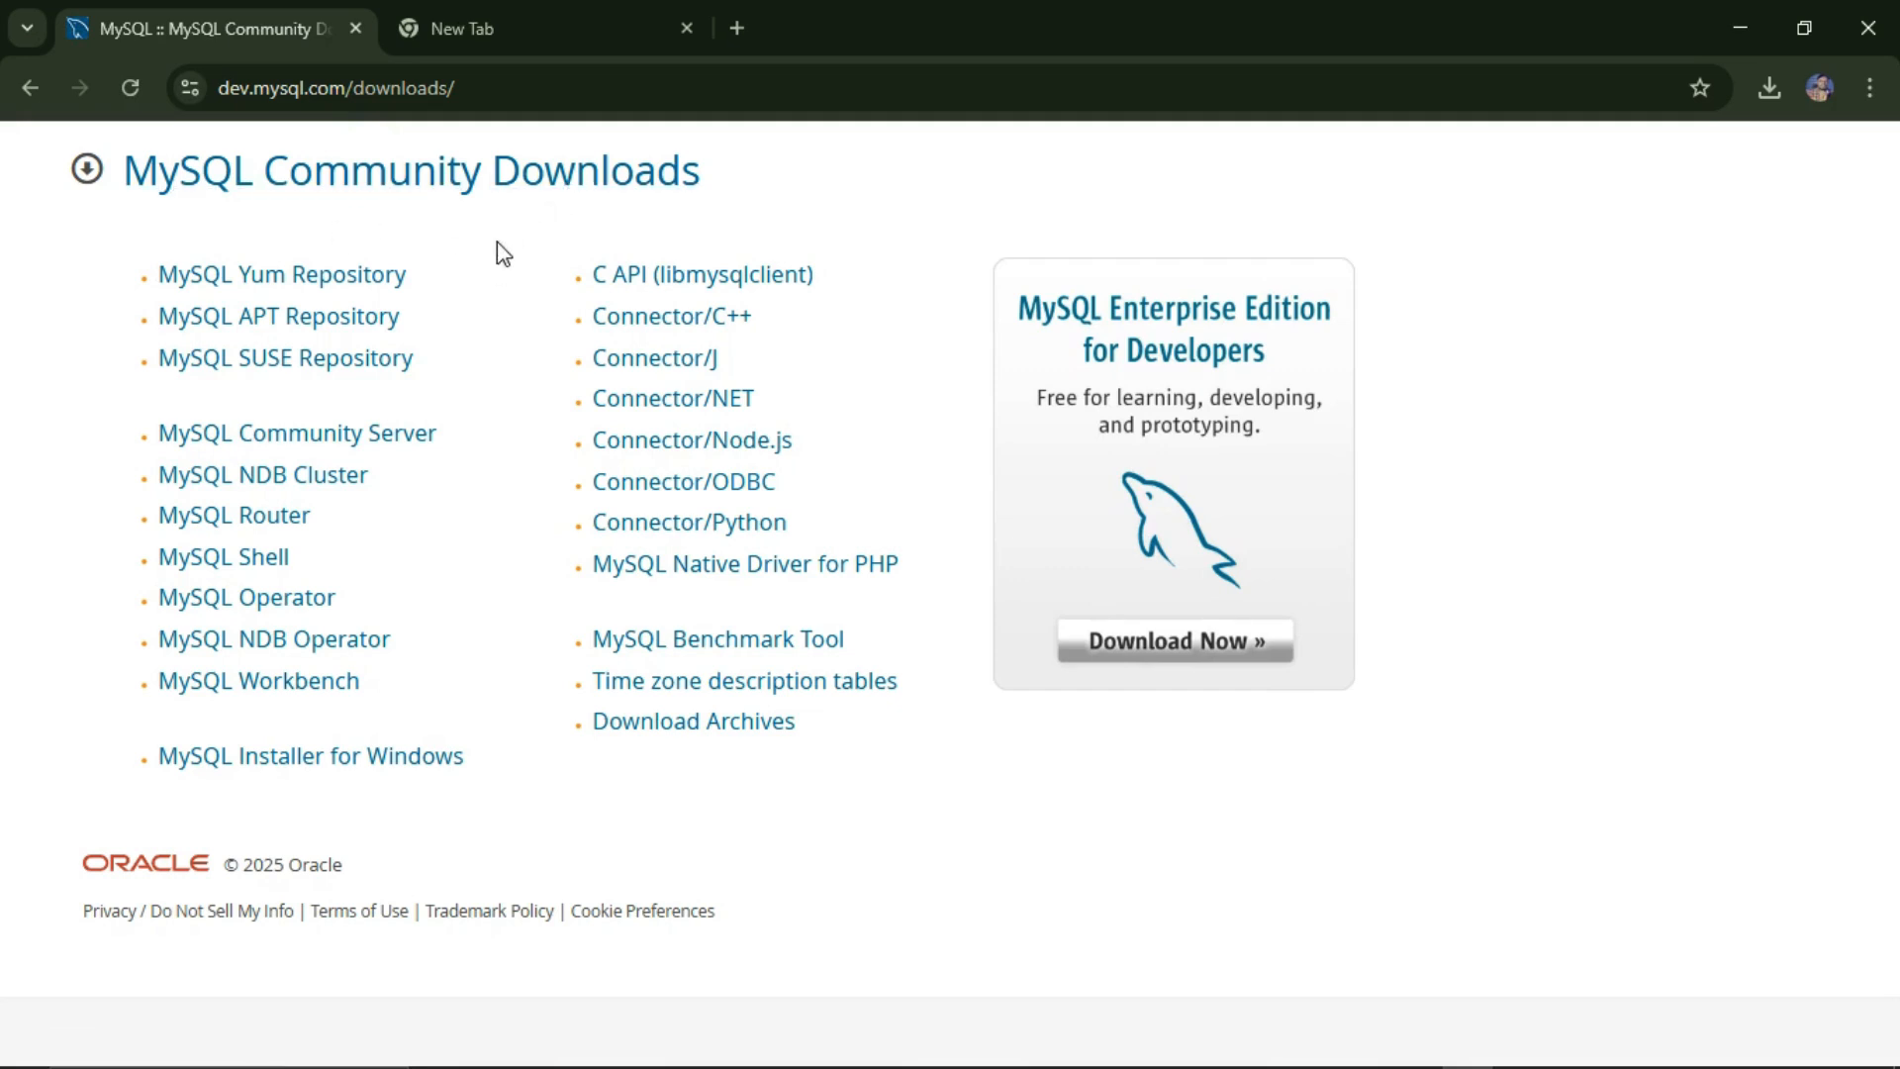
left_click(345, 757)
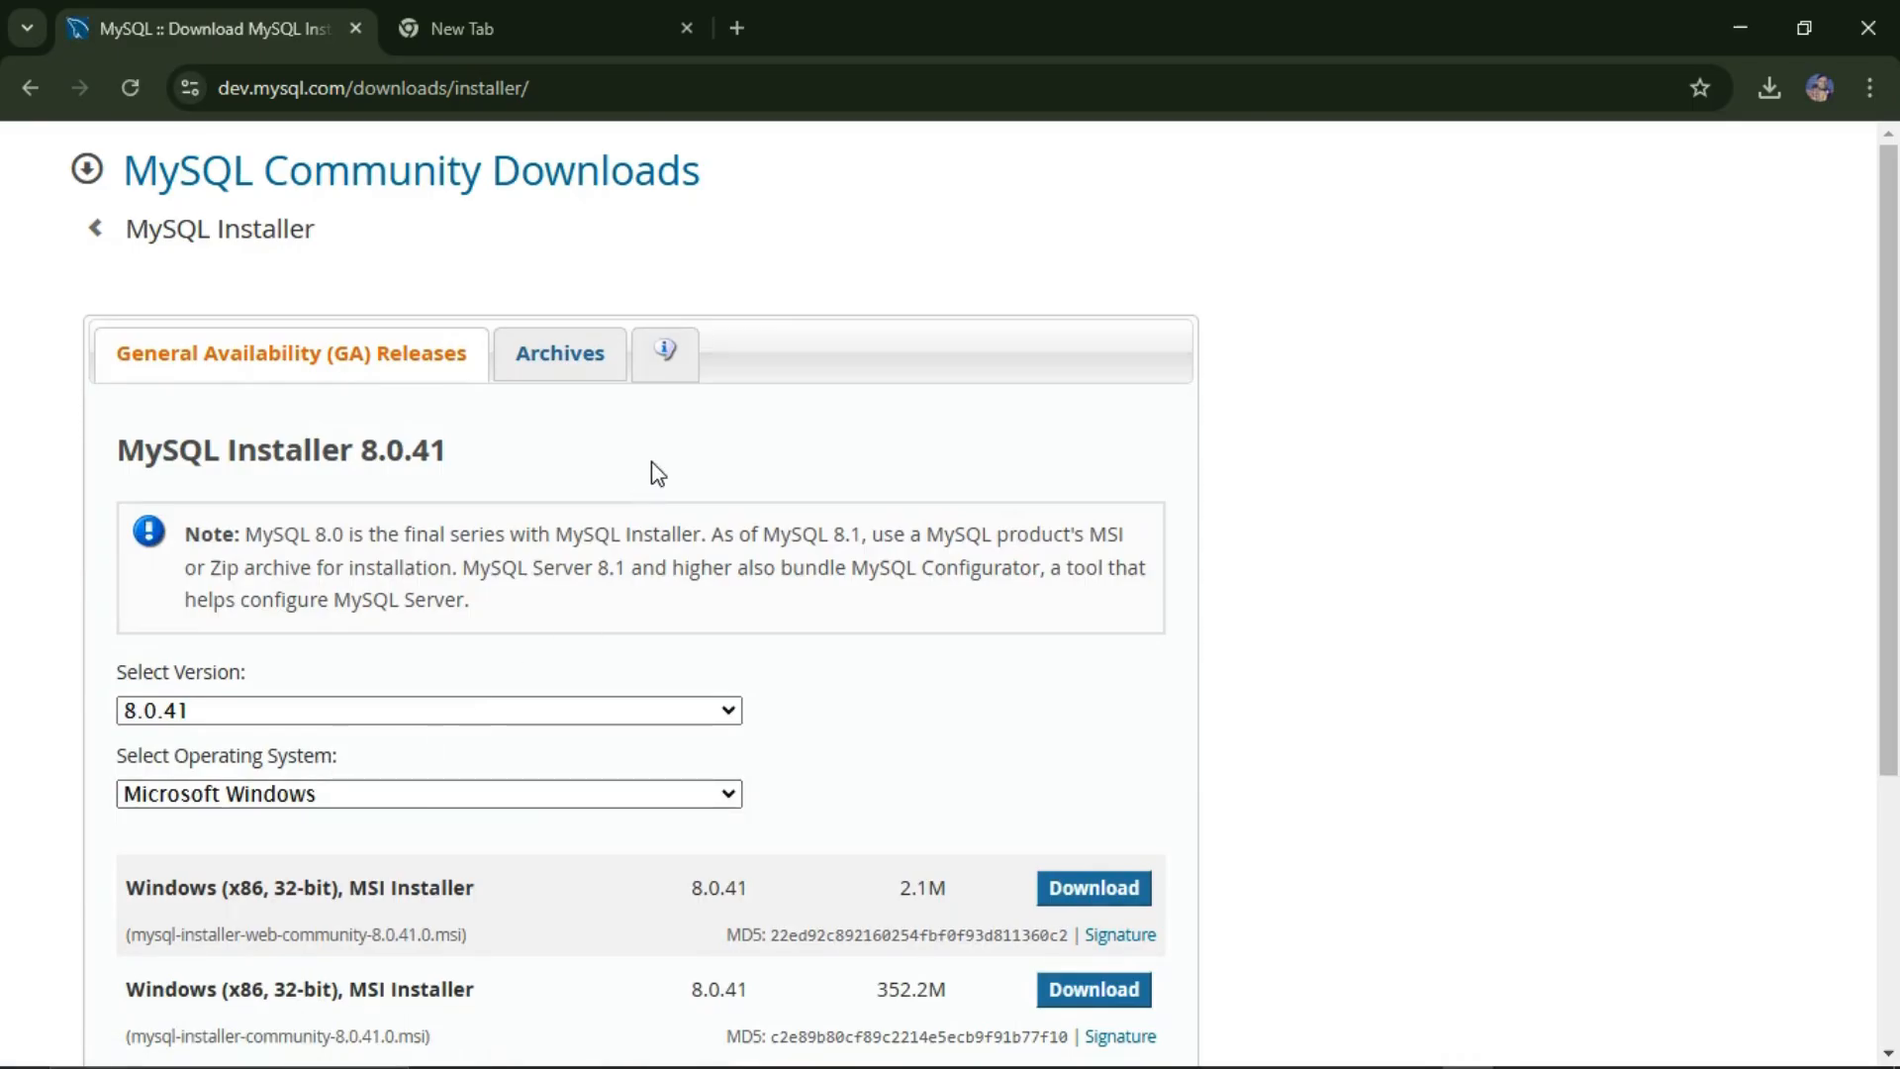
Step: Keep version 8.0.41 and Microsoft Windows selected in the installer dropdowns
scroll(653, 461, "down", 3)
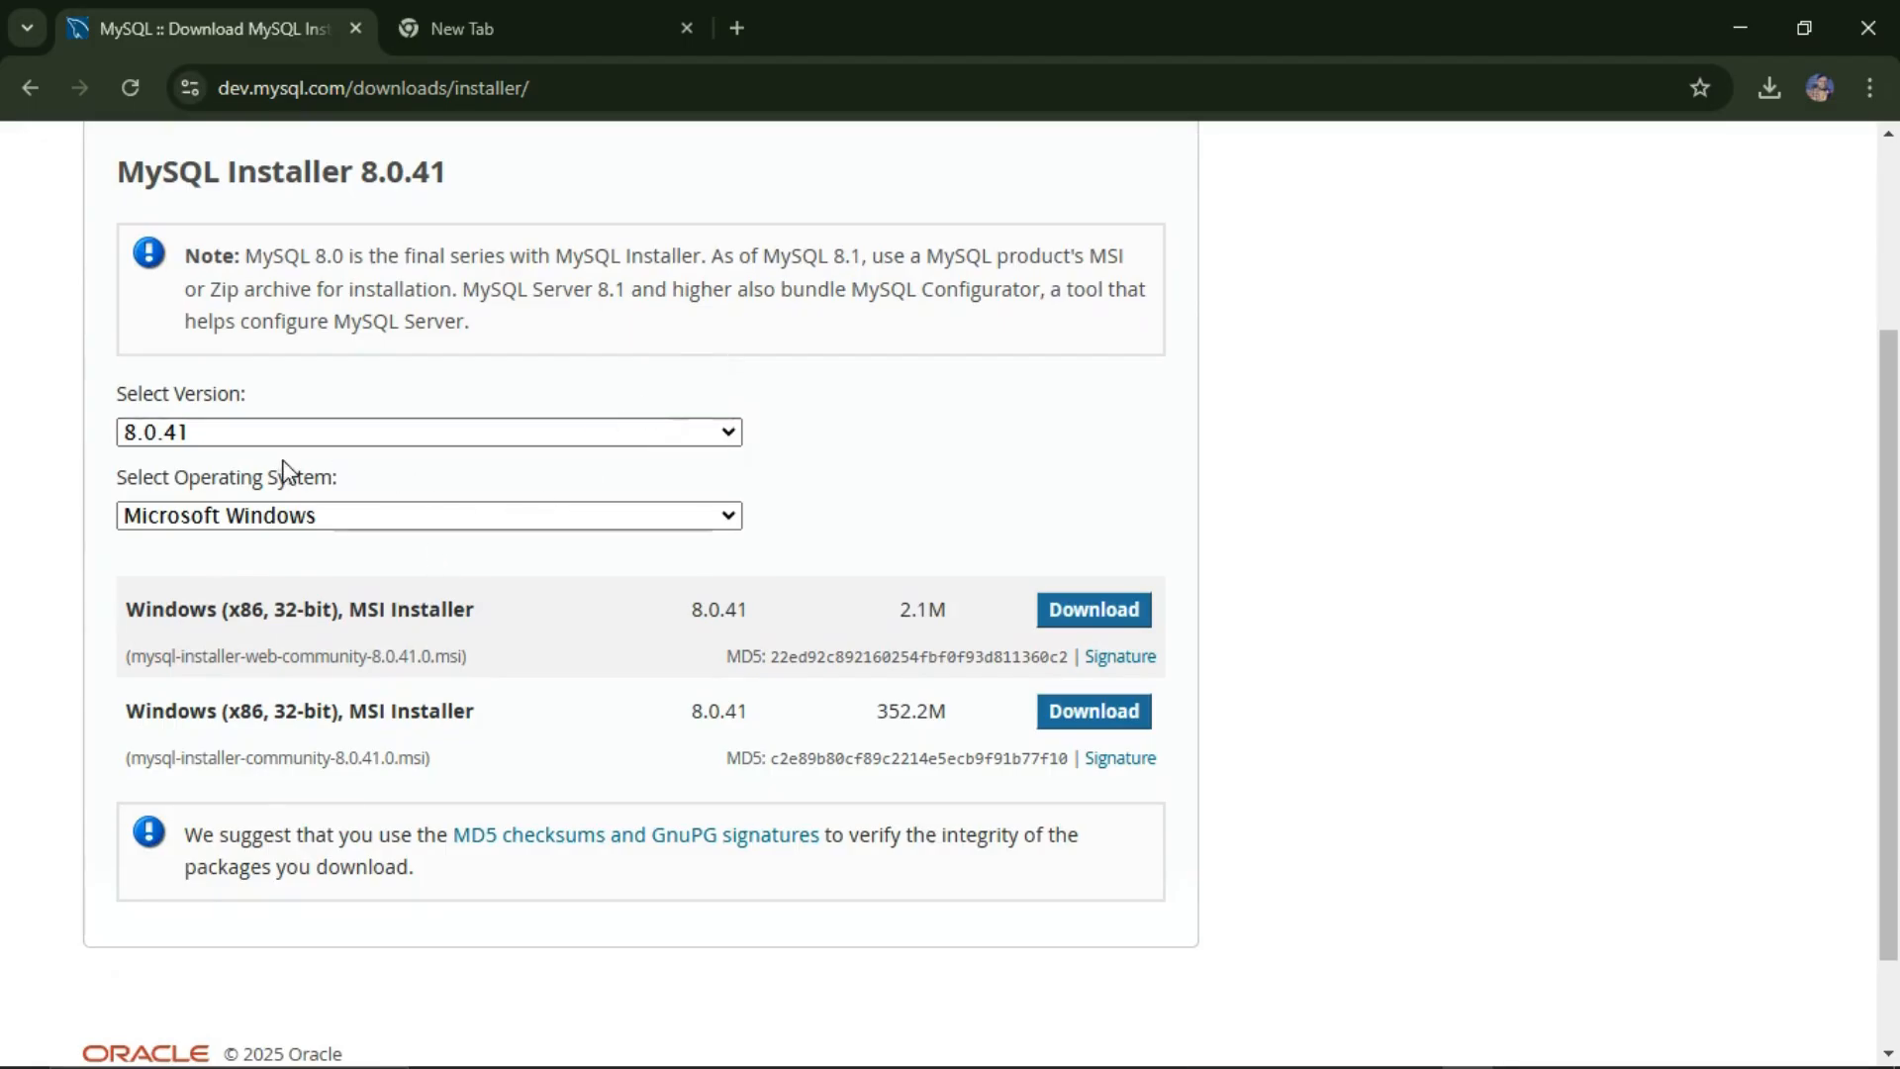
left_click(385, 433)
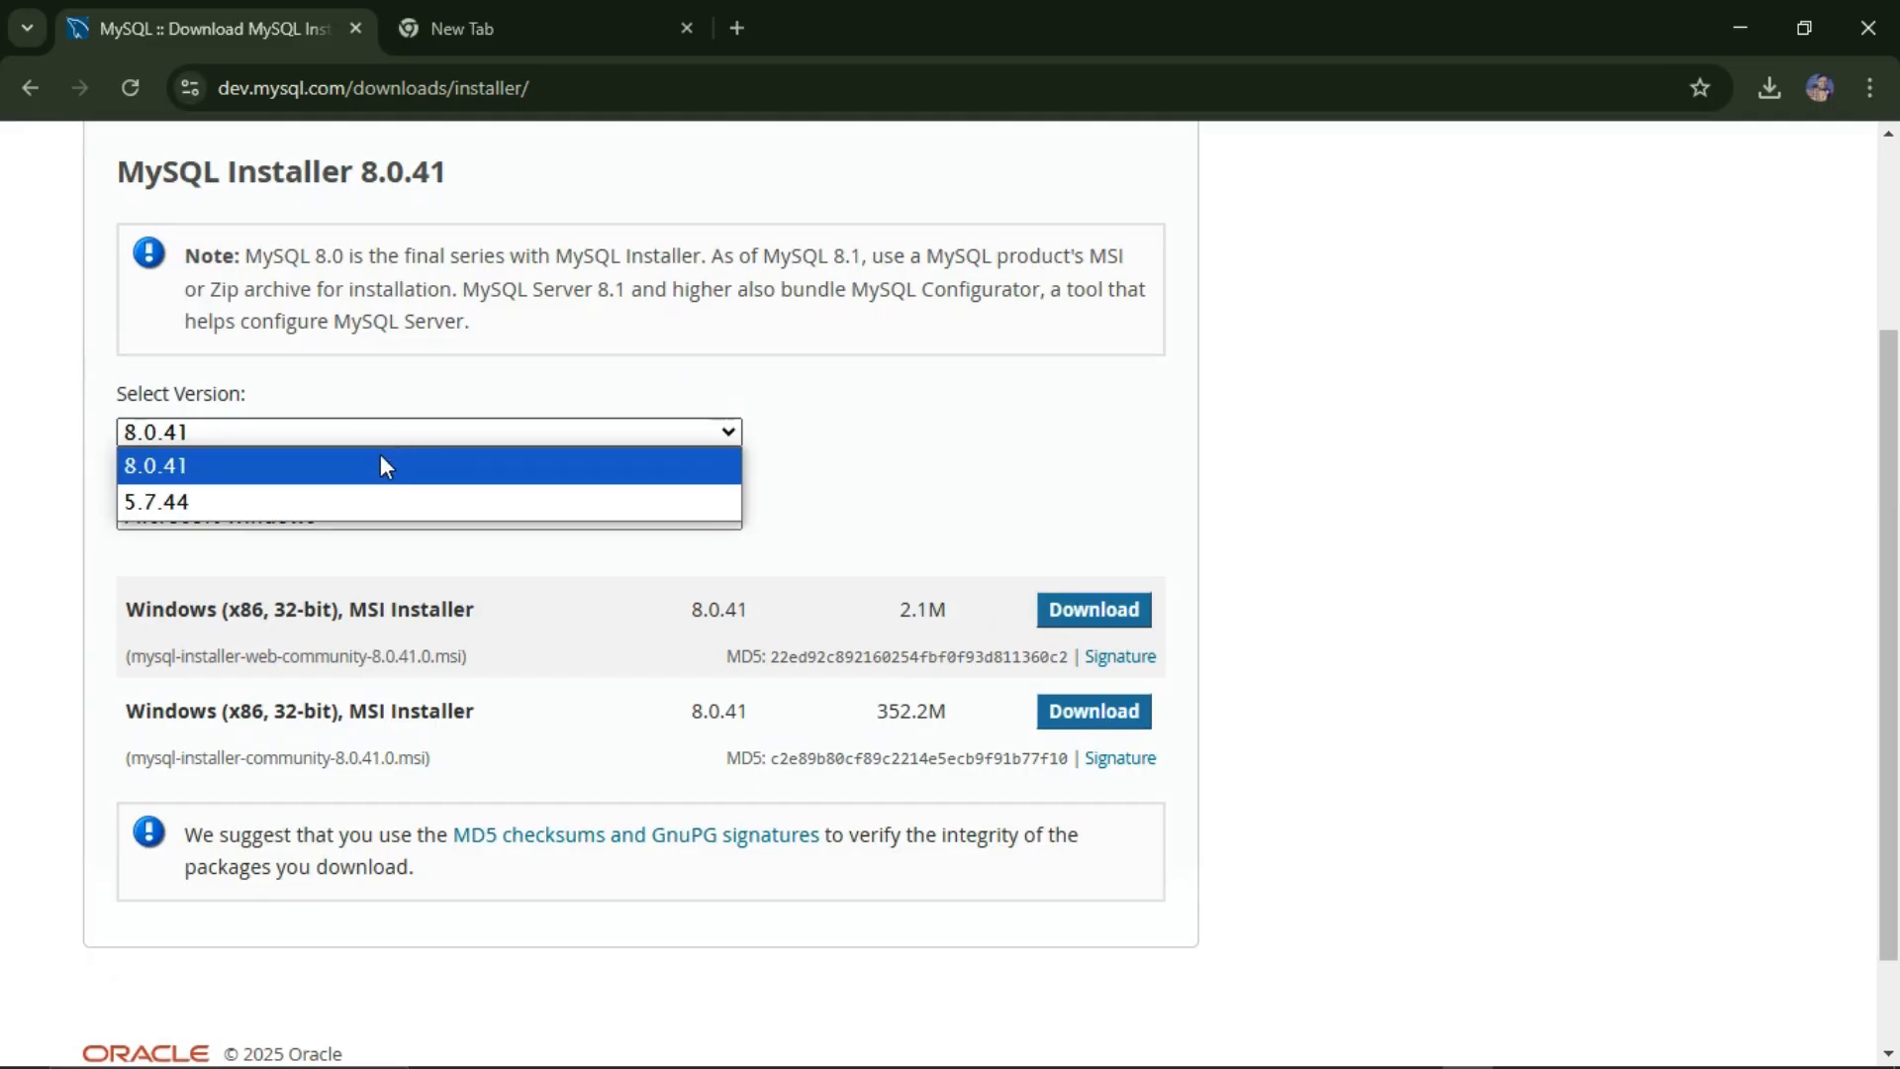
left_click(382, 457)
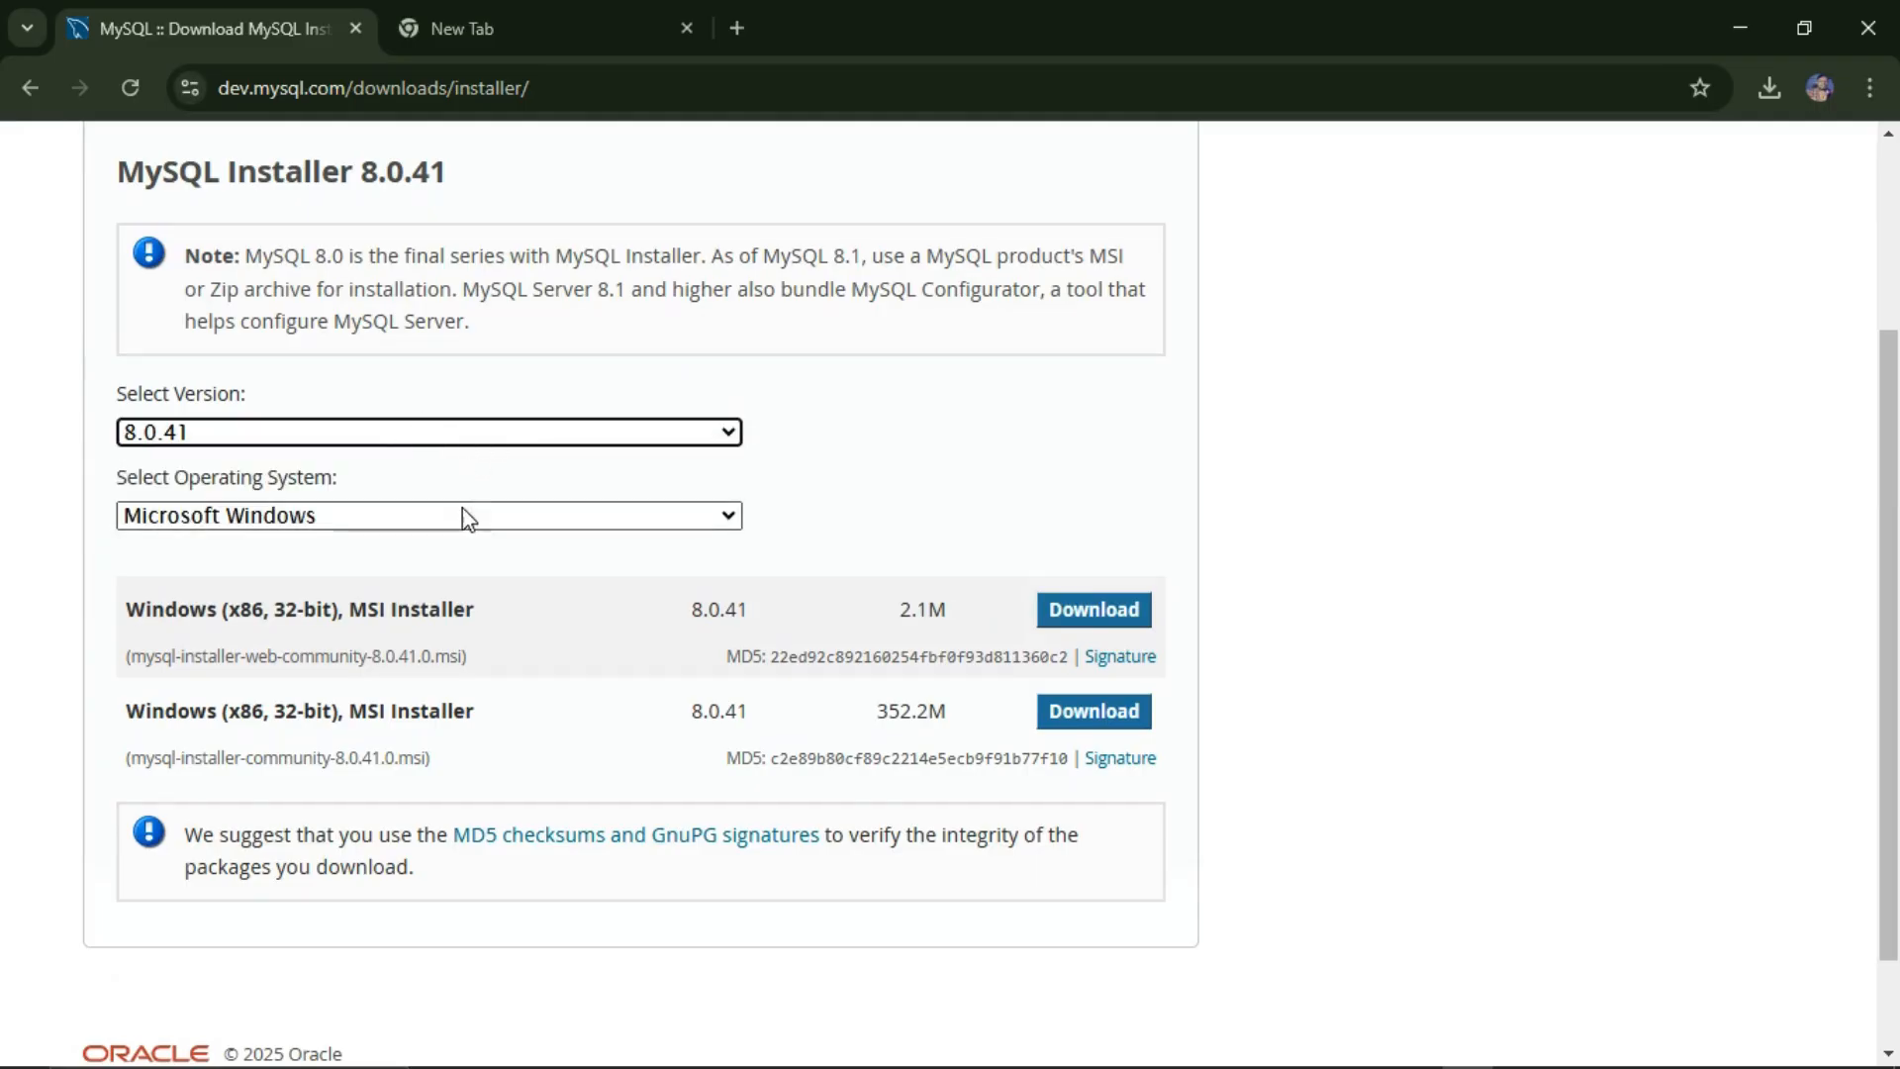
left_click(495, 521)
left_click(531, 574)
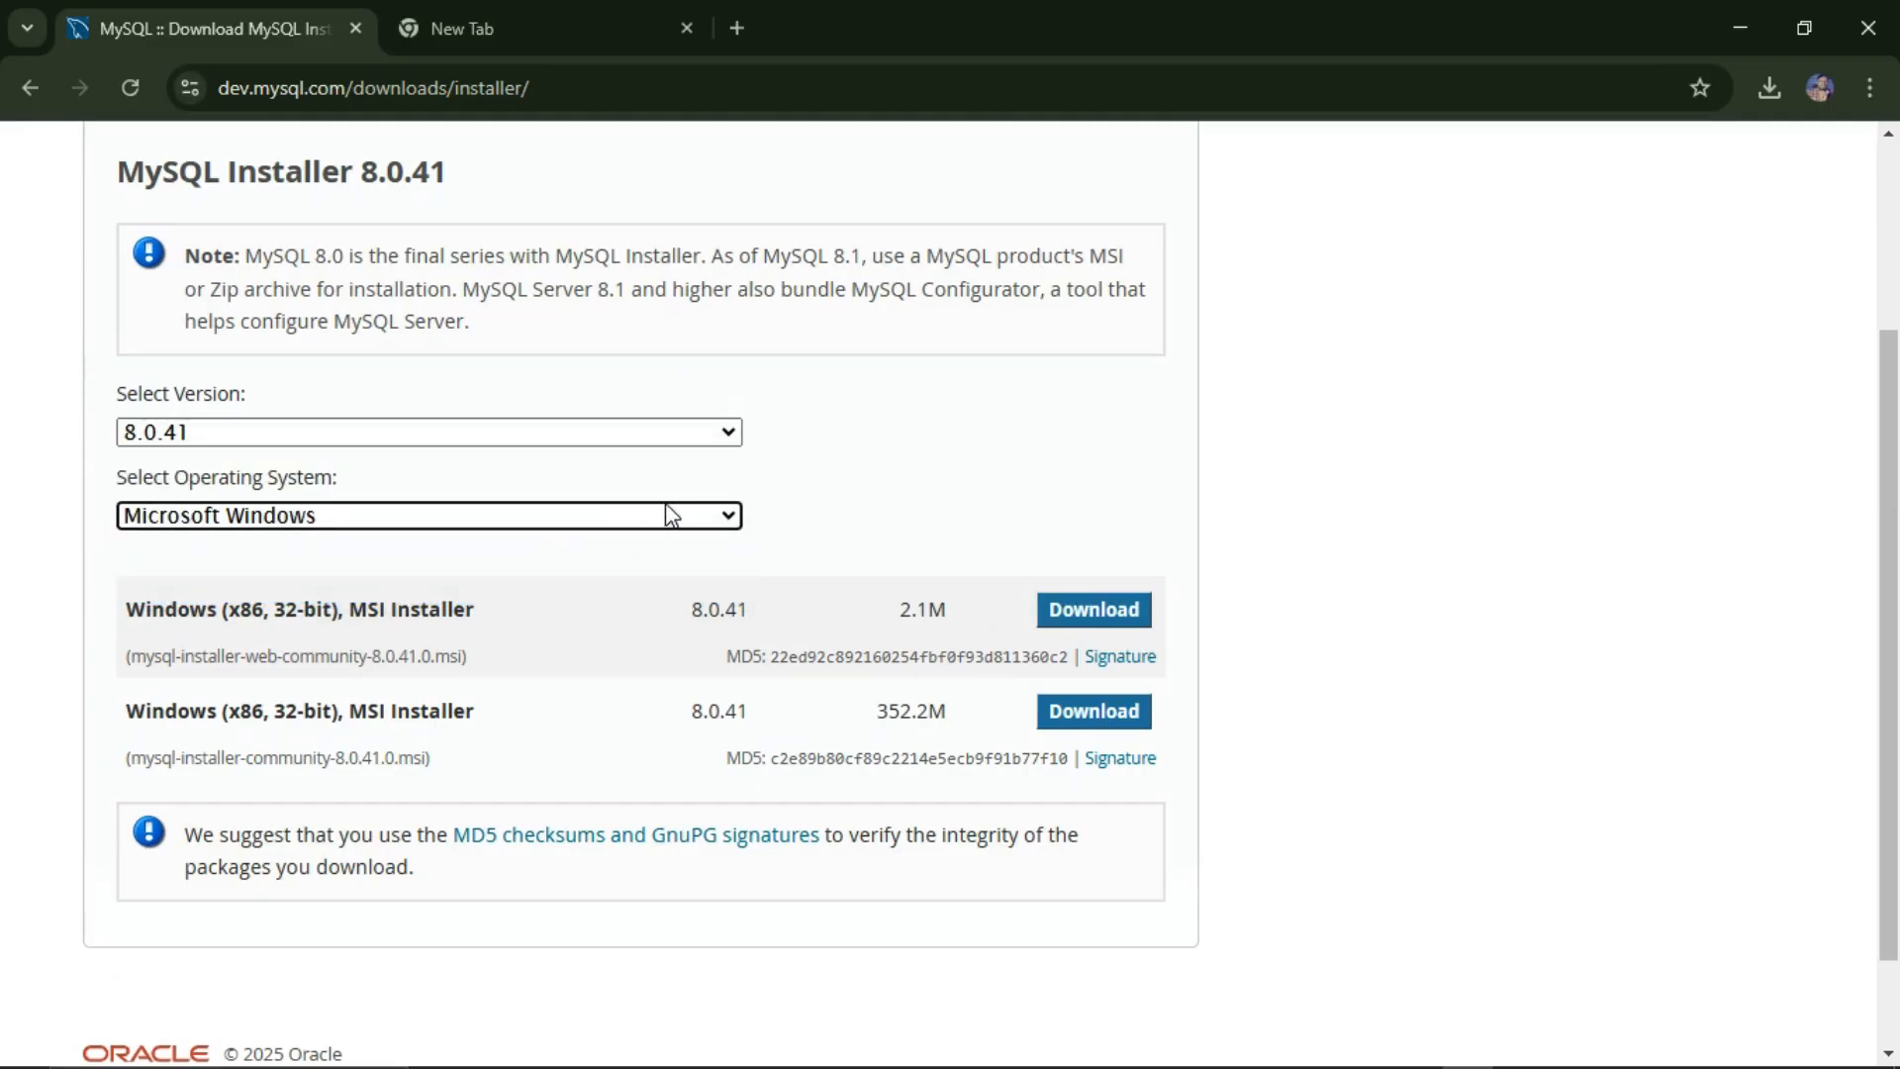
scroll(721, 366, "down", 1)
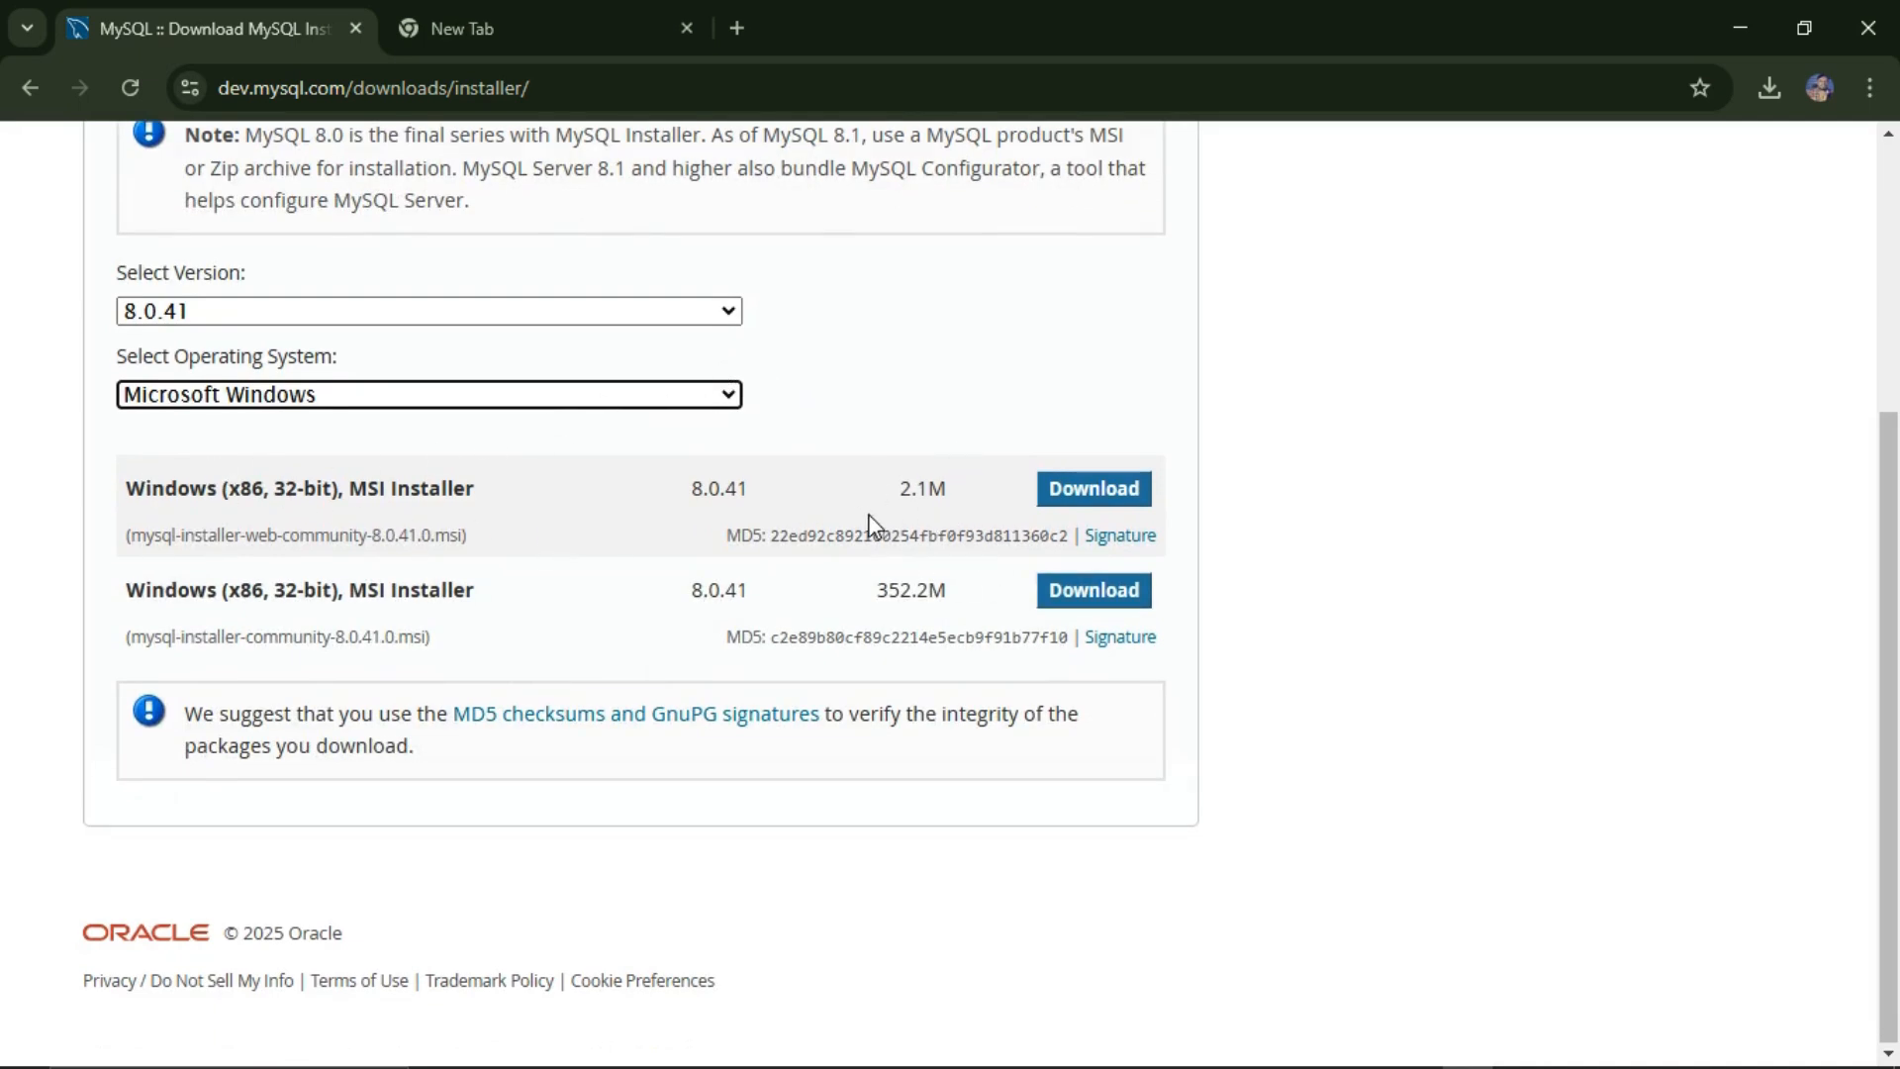
Step: Compare the 2.1M web installer with the 352.2M full installer, then download the web installer
left_click_drag(256, 540, 368, 539)
left_click(306, 538)
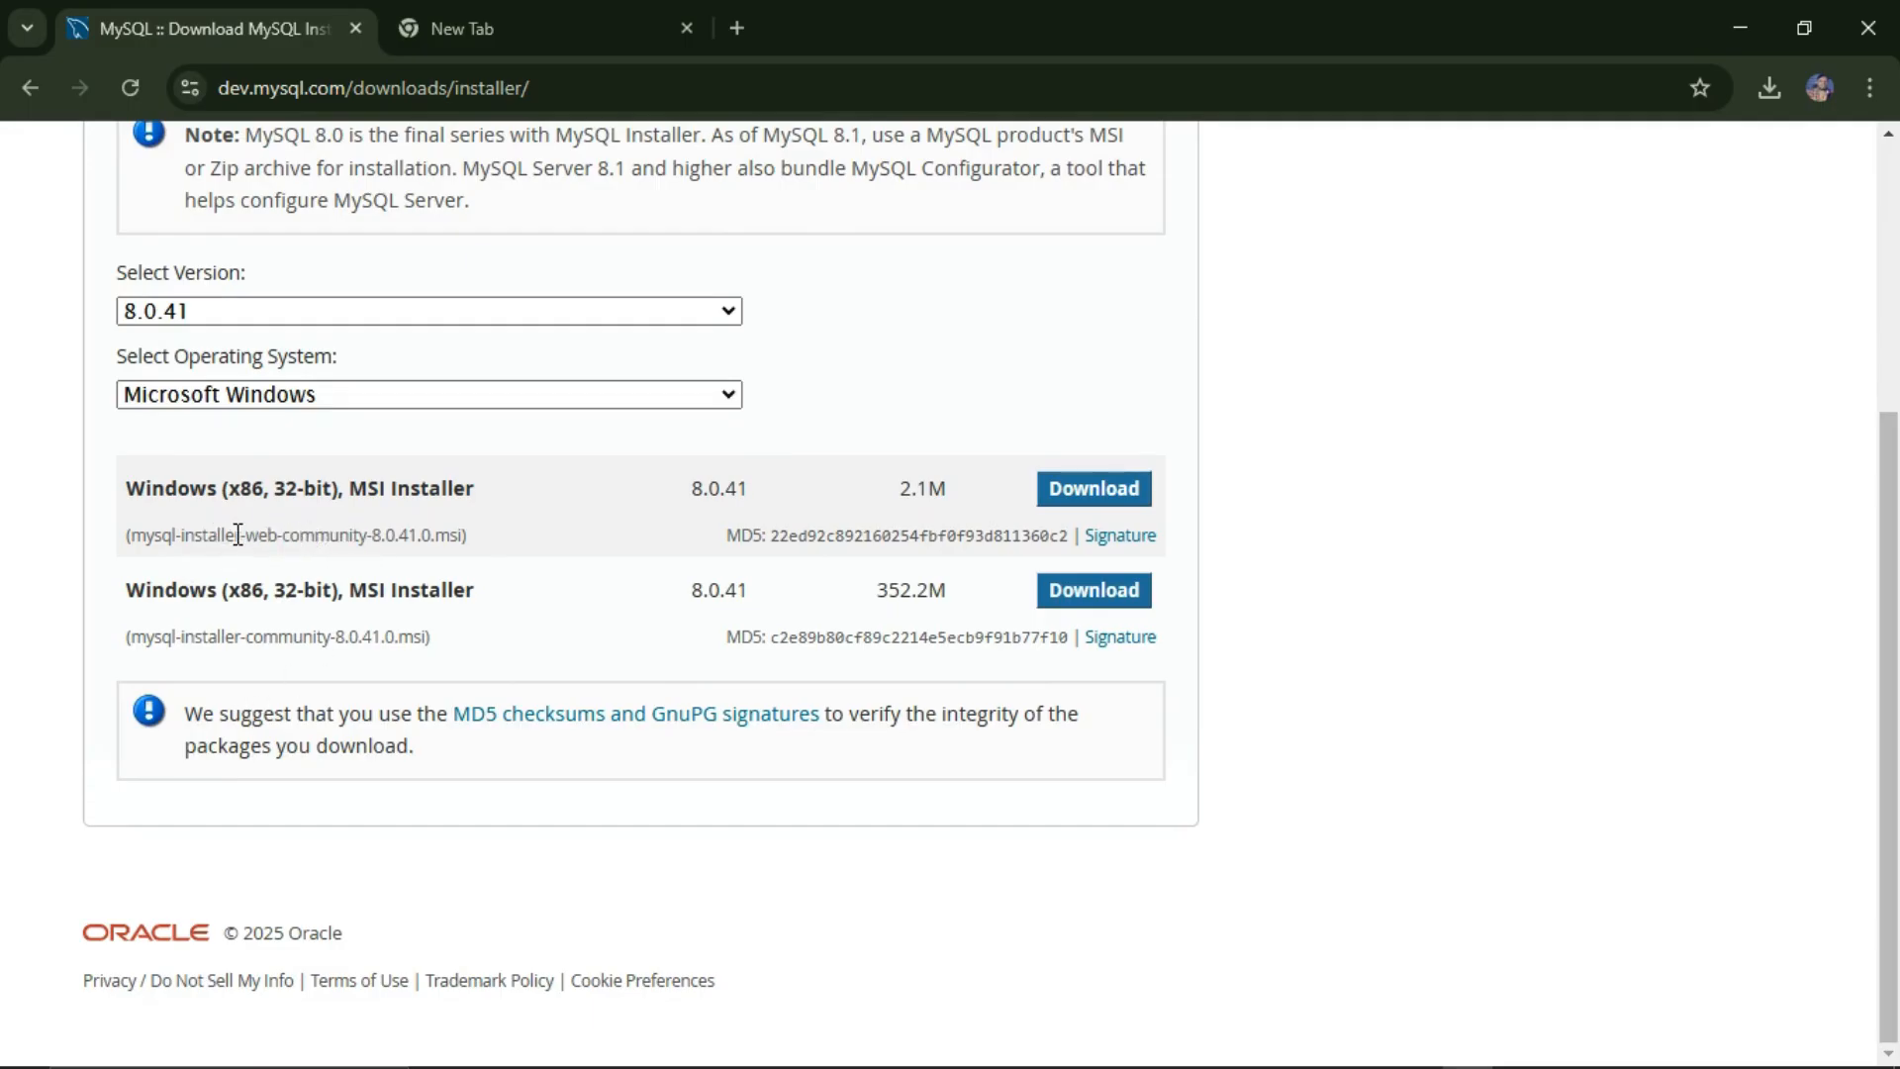
left_click_drag(235, 539, 386, 539)
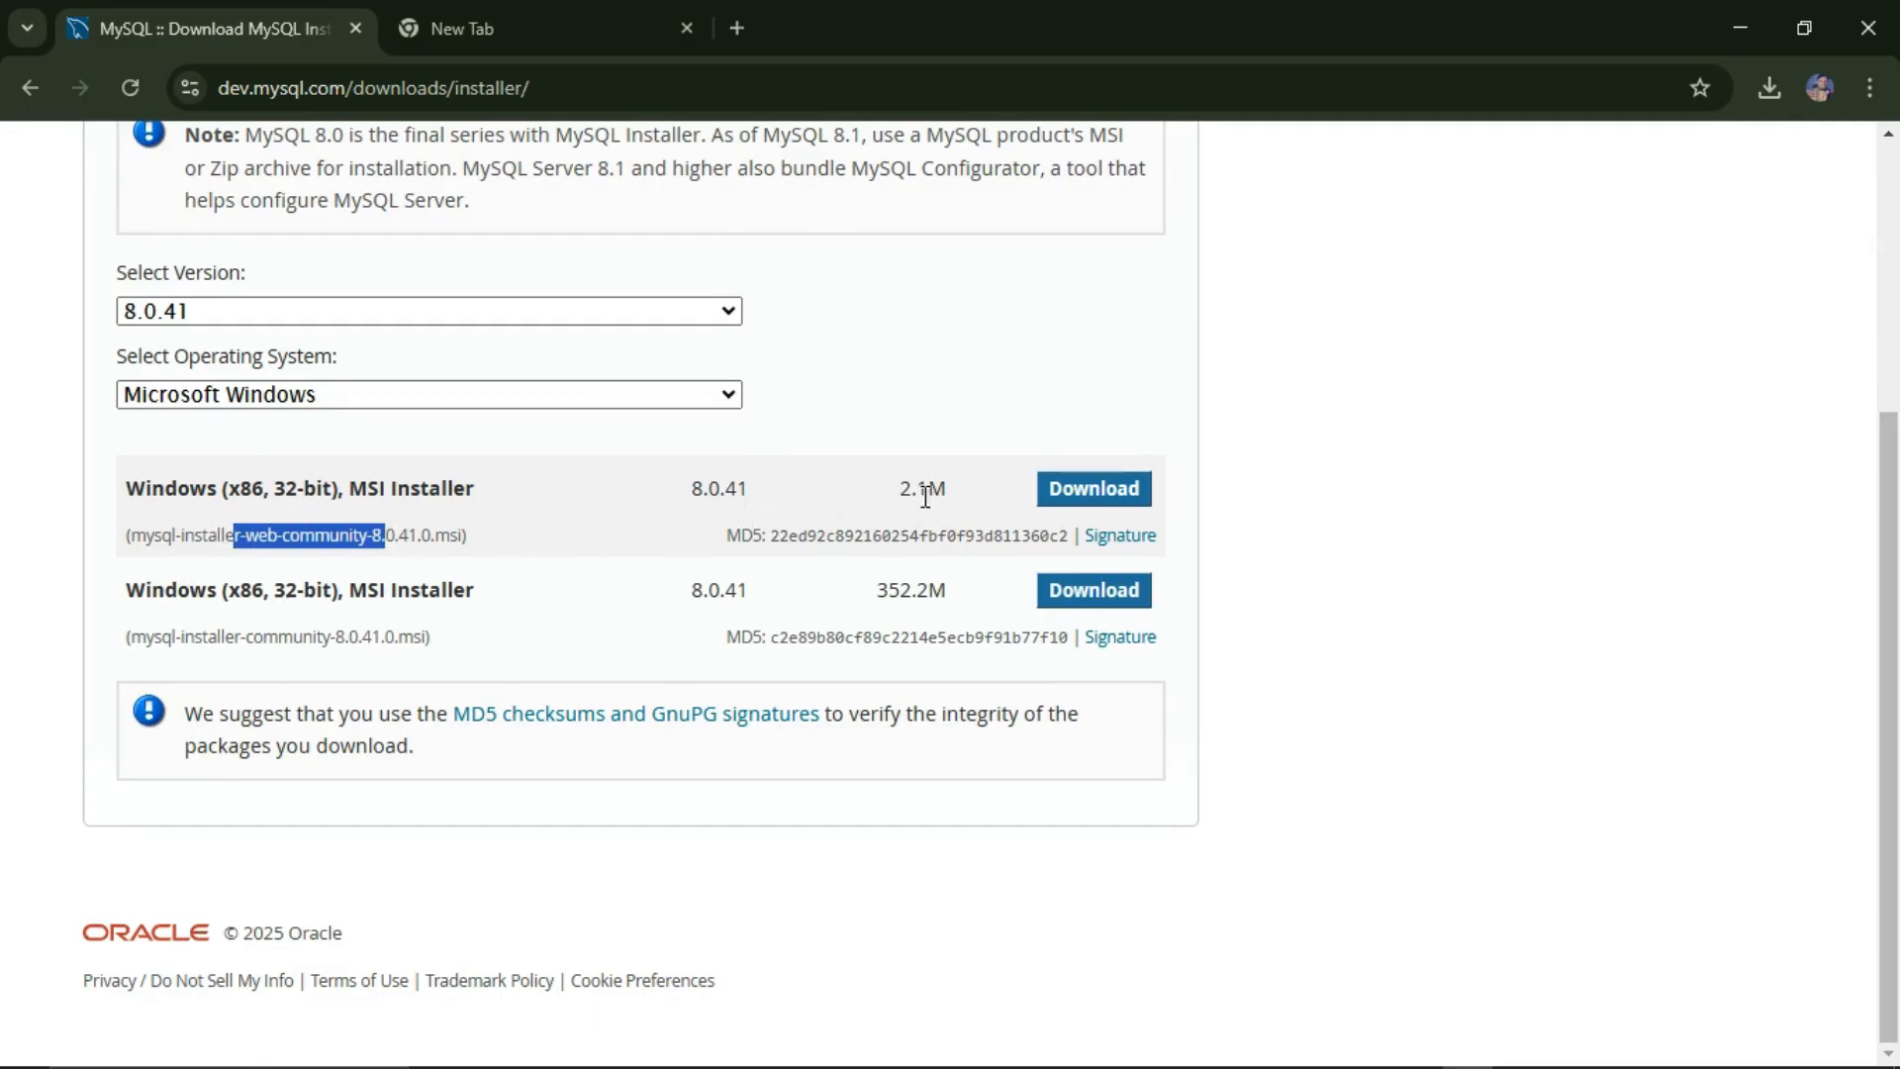
left_click_drag(896, 489, 966, 491)
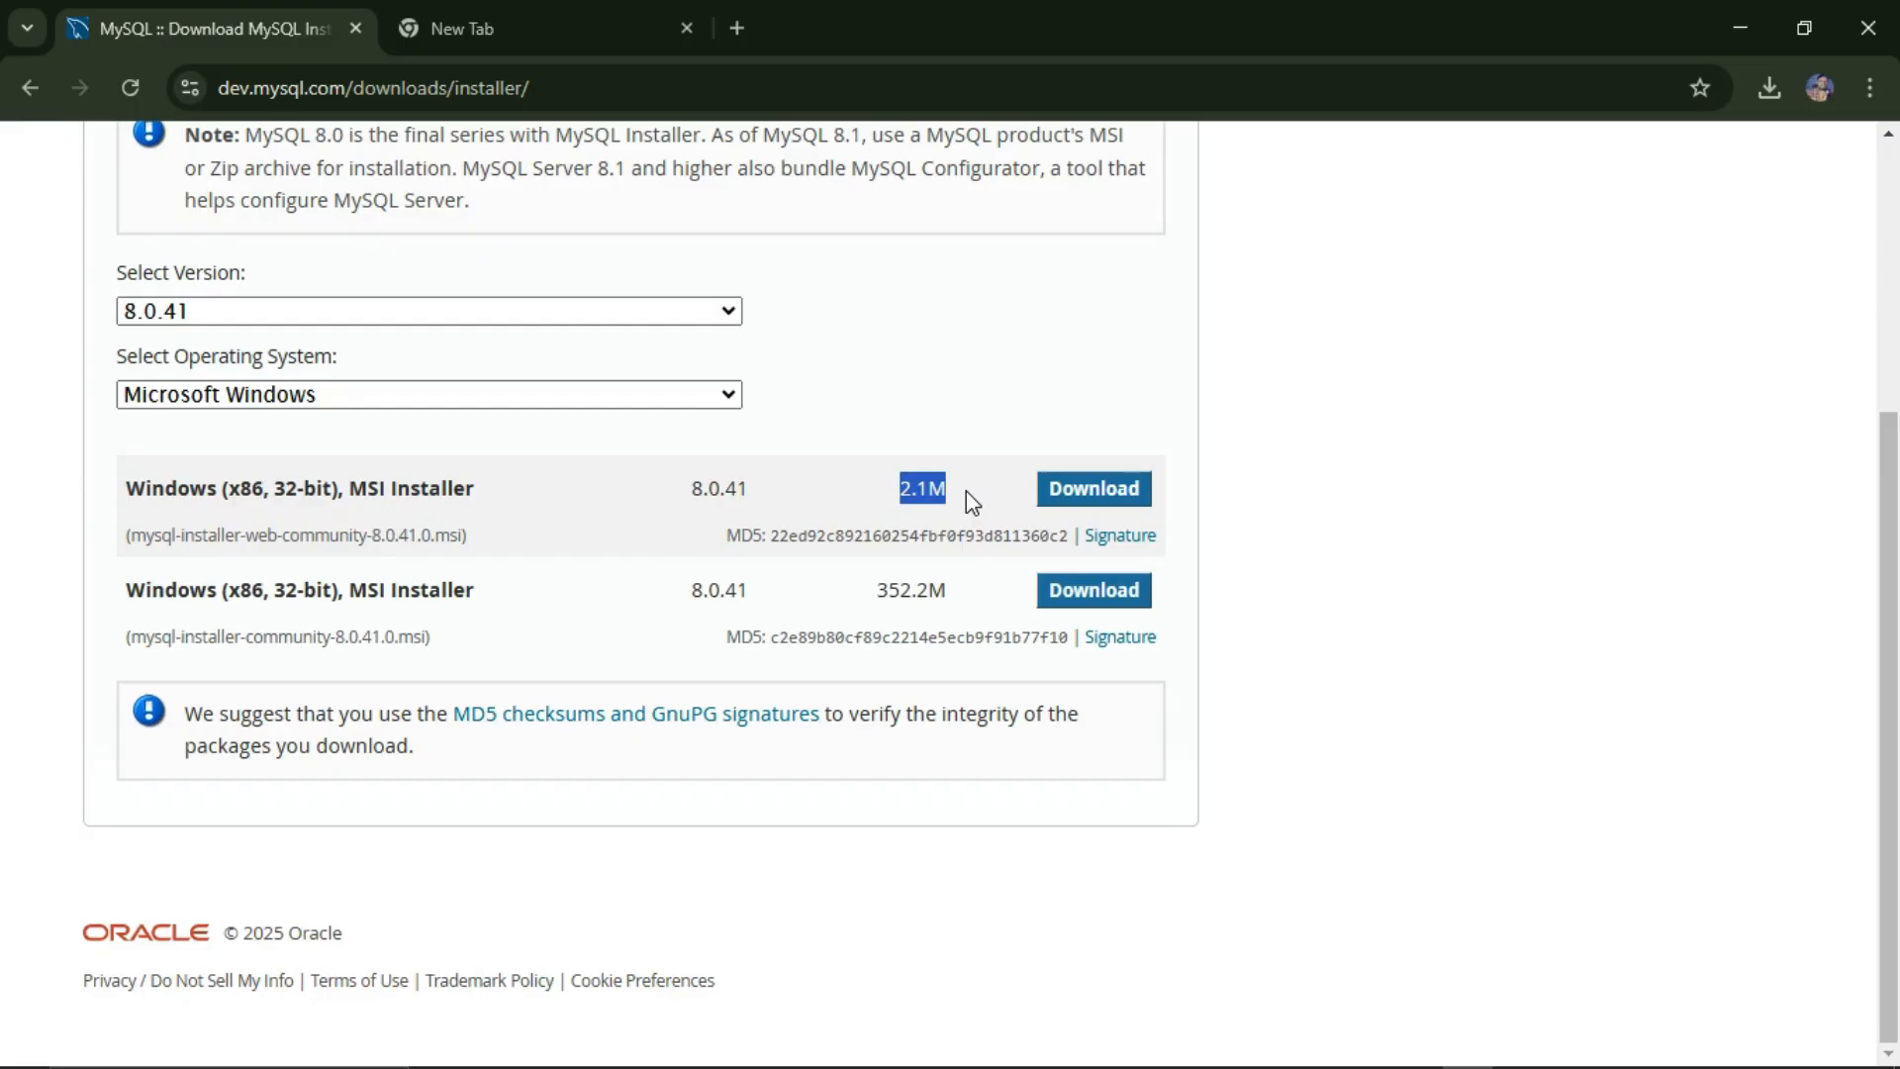
left_click_drag(246, 638, 368, 619)
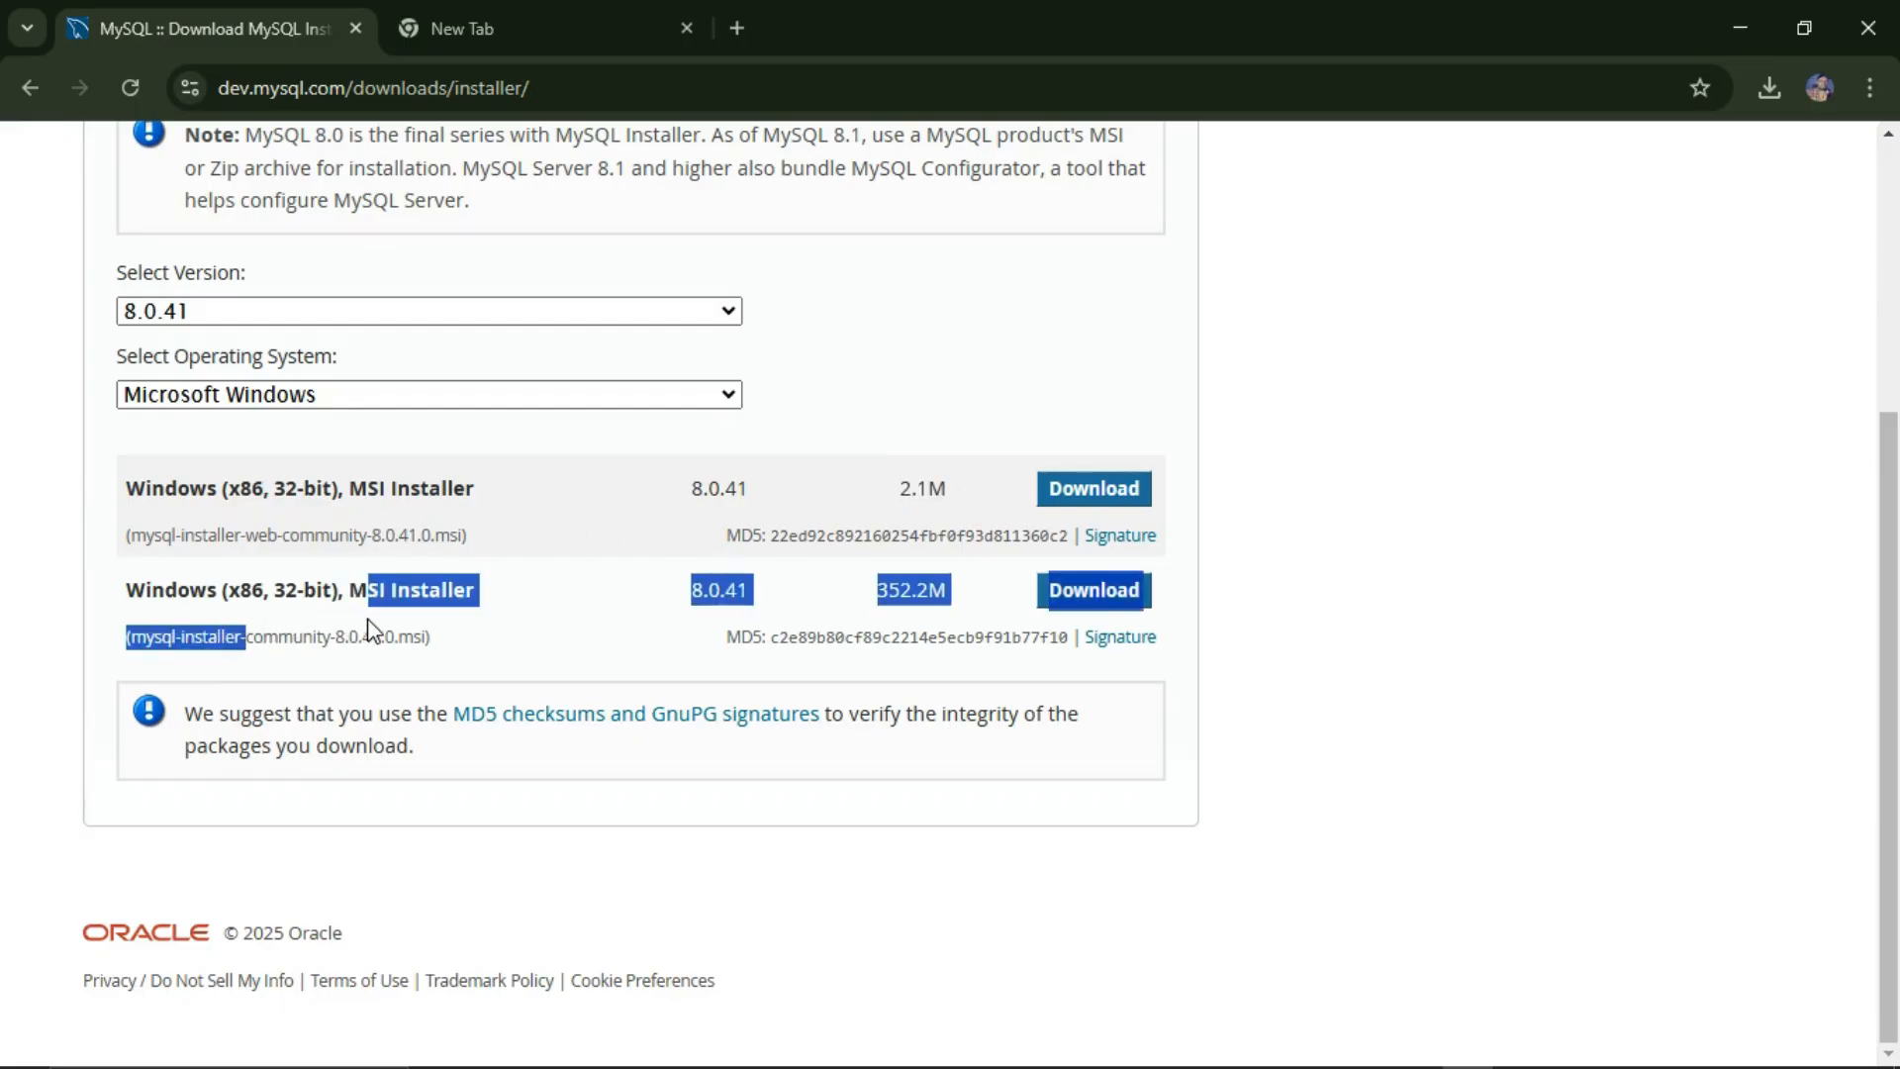
left_click(518, 630)
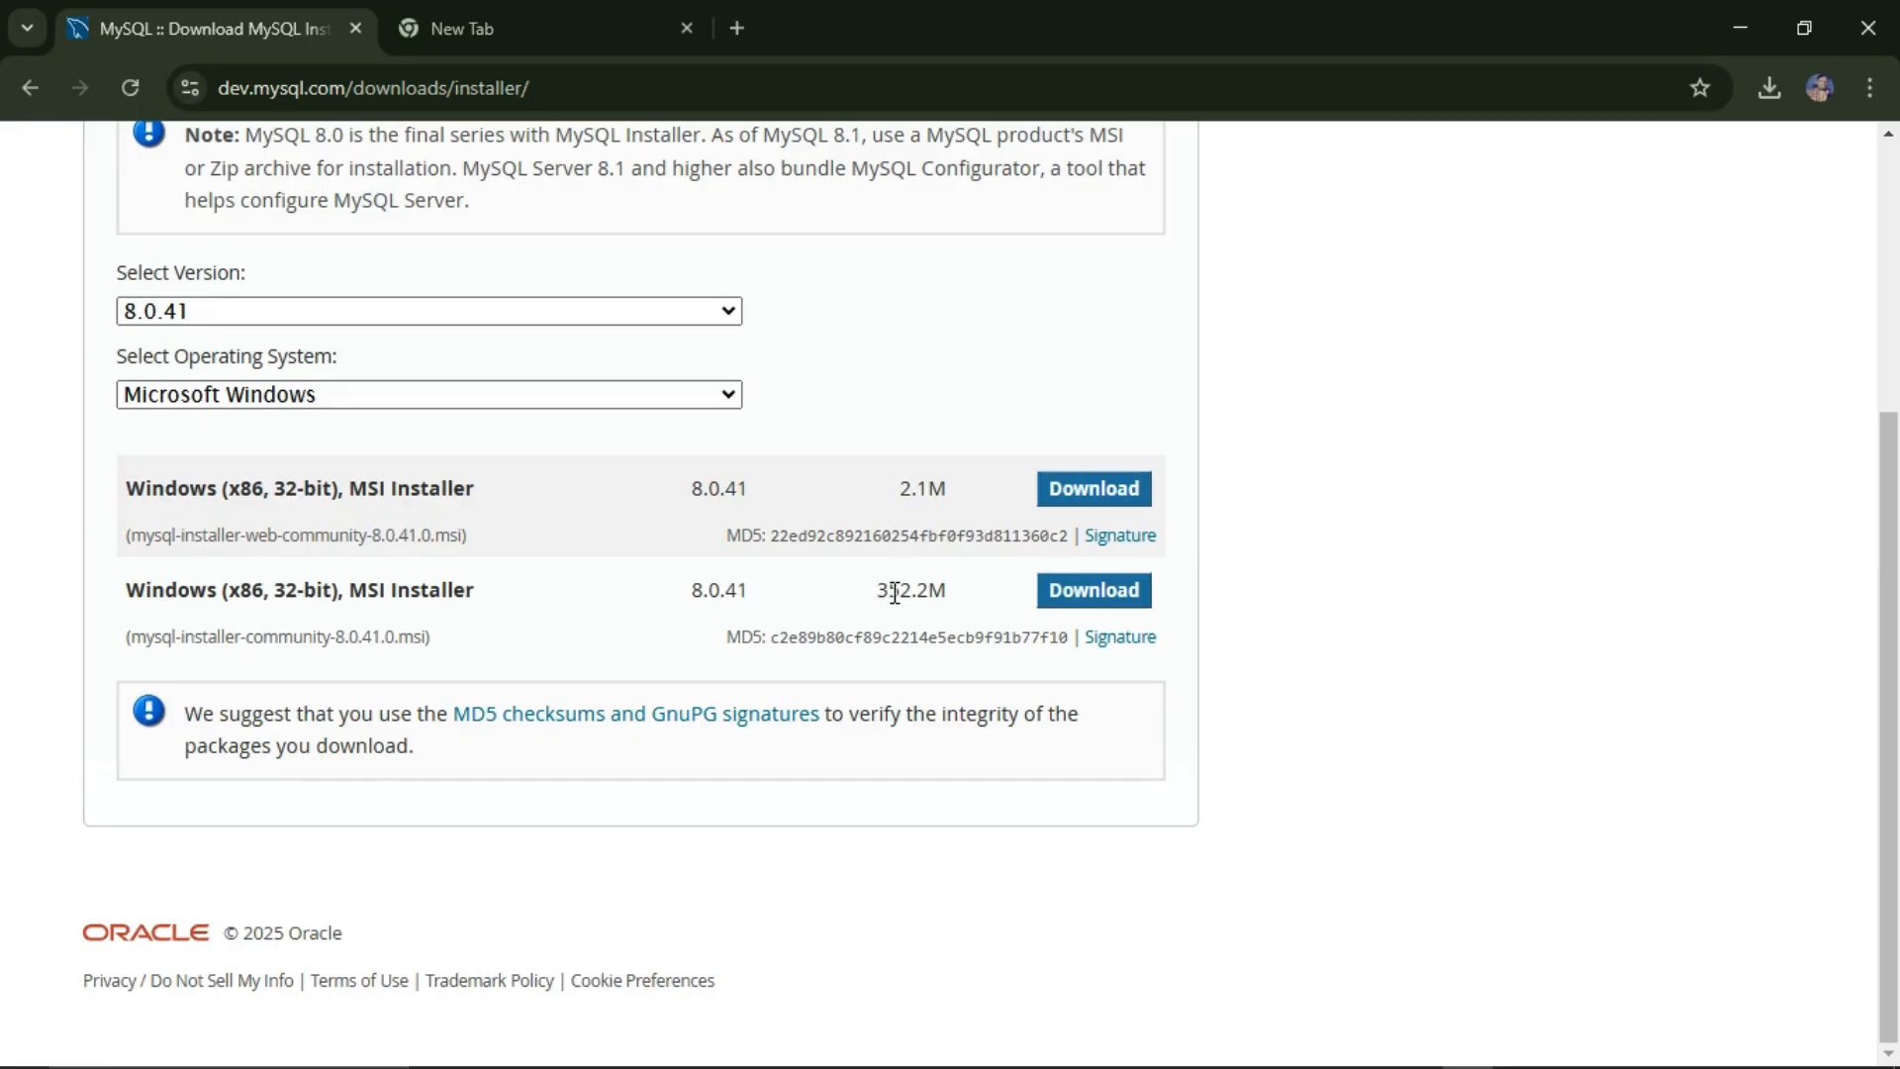
left_click_drag(940, 592, 867, 593)
left_click(677, 608)
left_click(1114, 491)
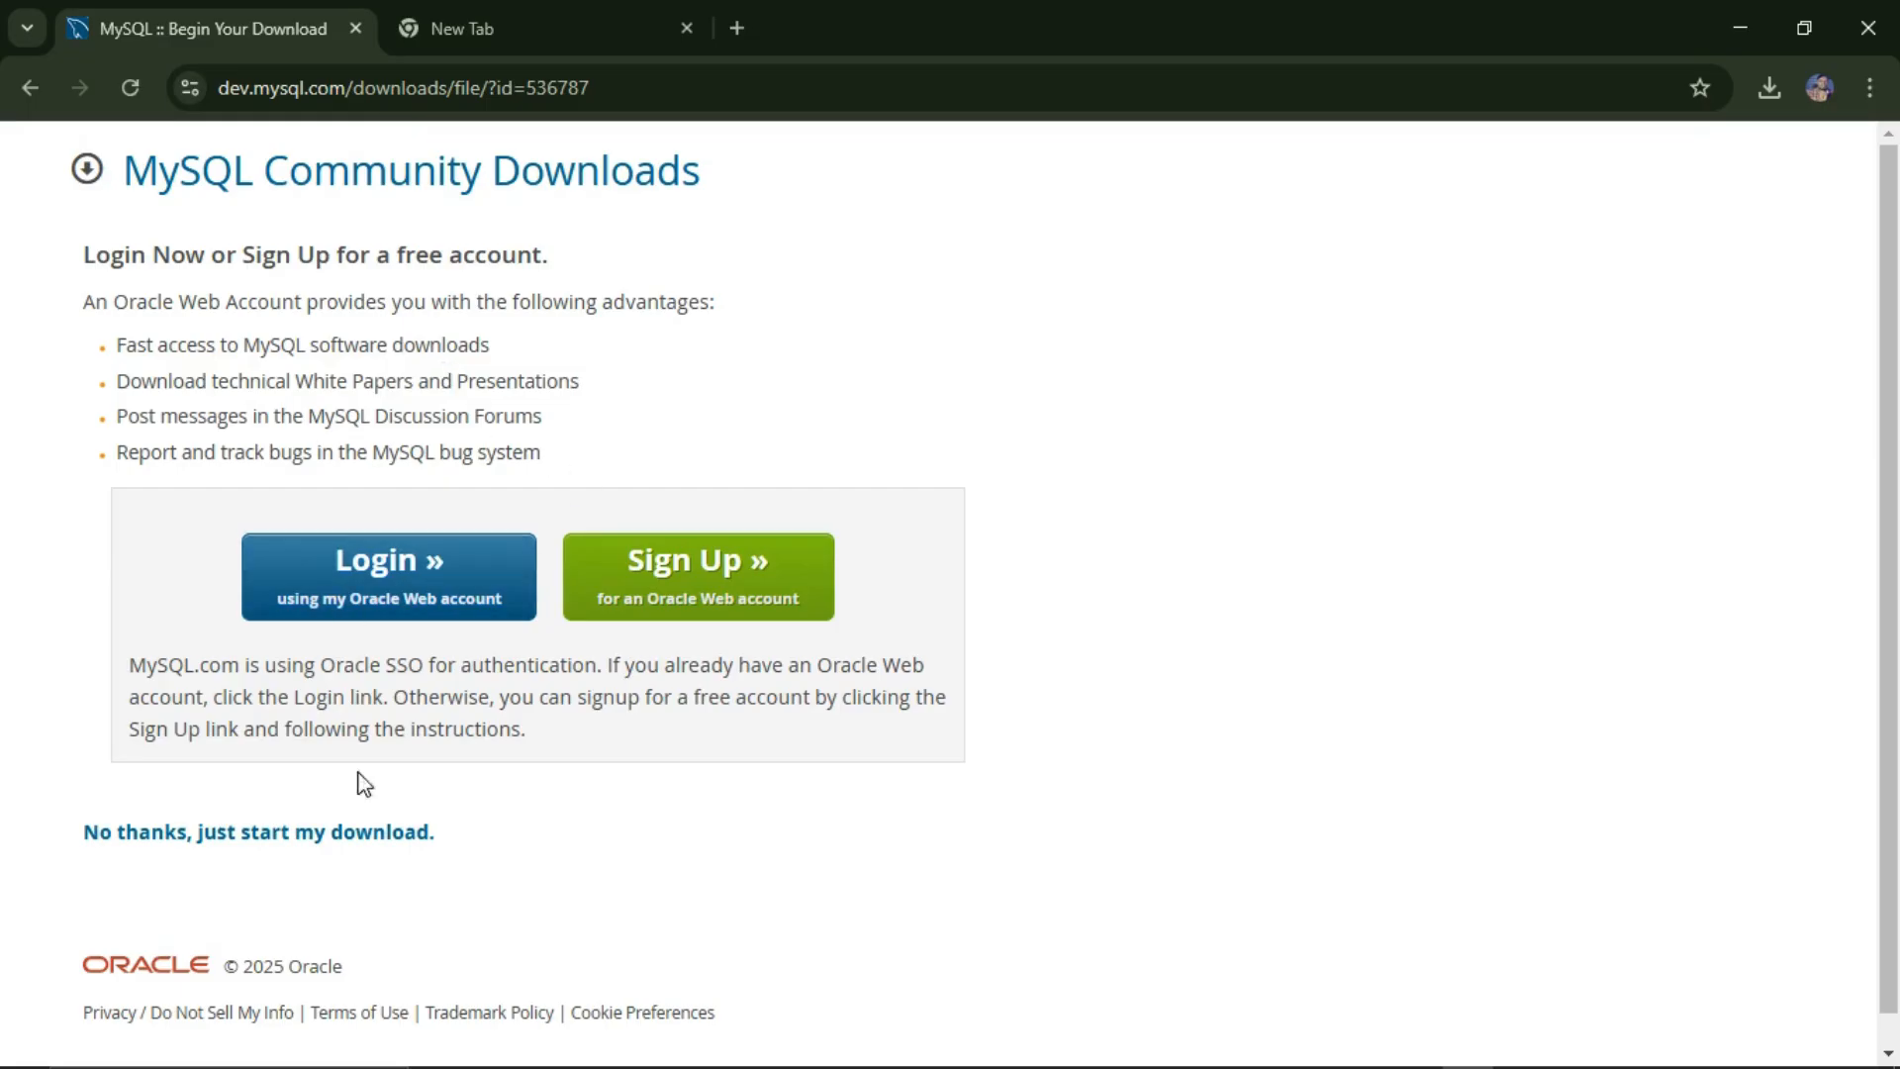
Step: Start the download without logging in, locate the installer file, and launch it from Chrome's downloads
left_click(369, 839)
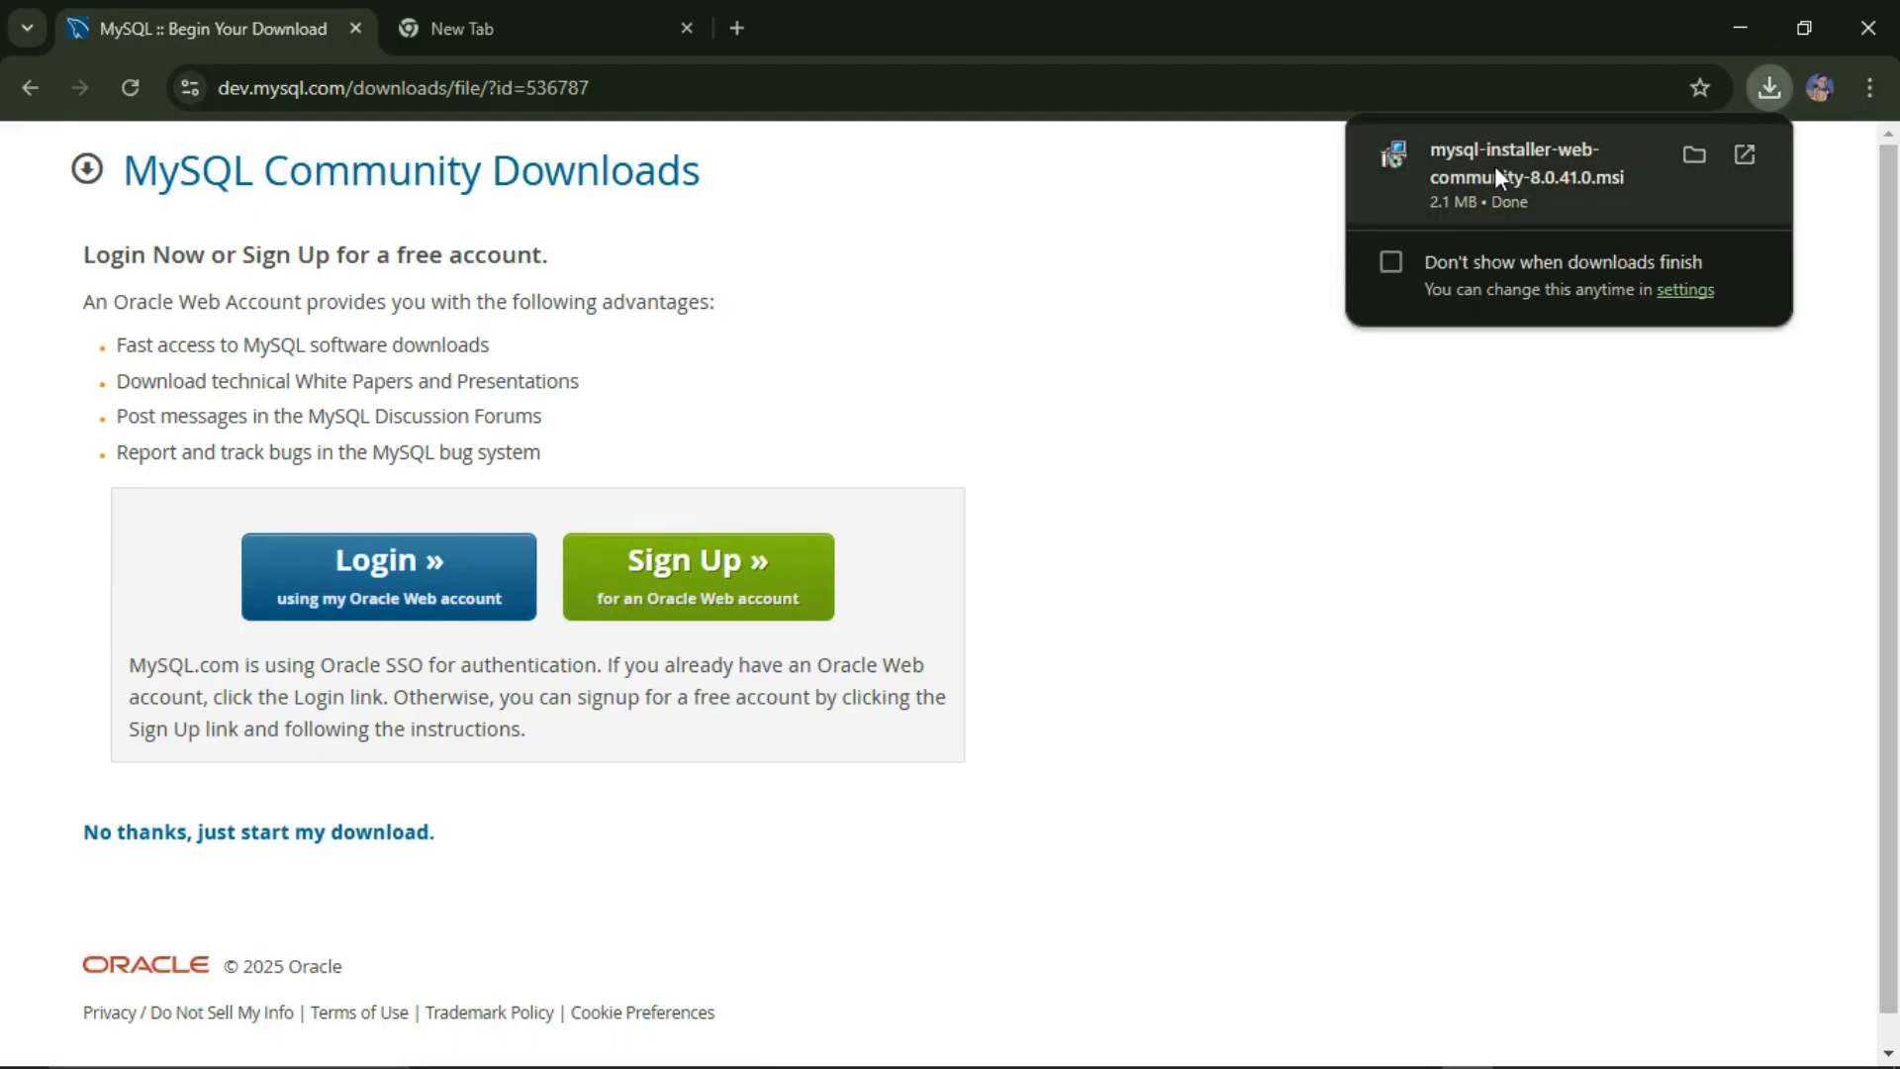
key("super+e")
left_click(126, 220)
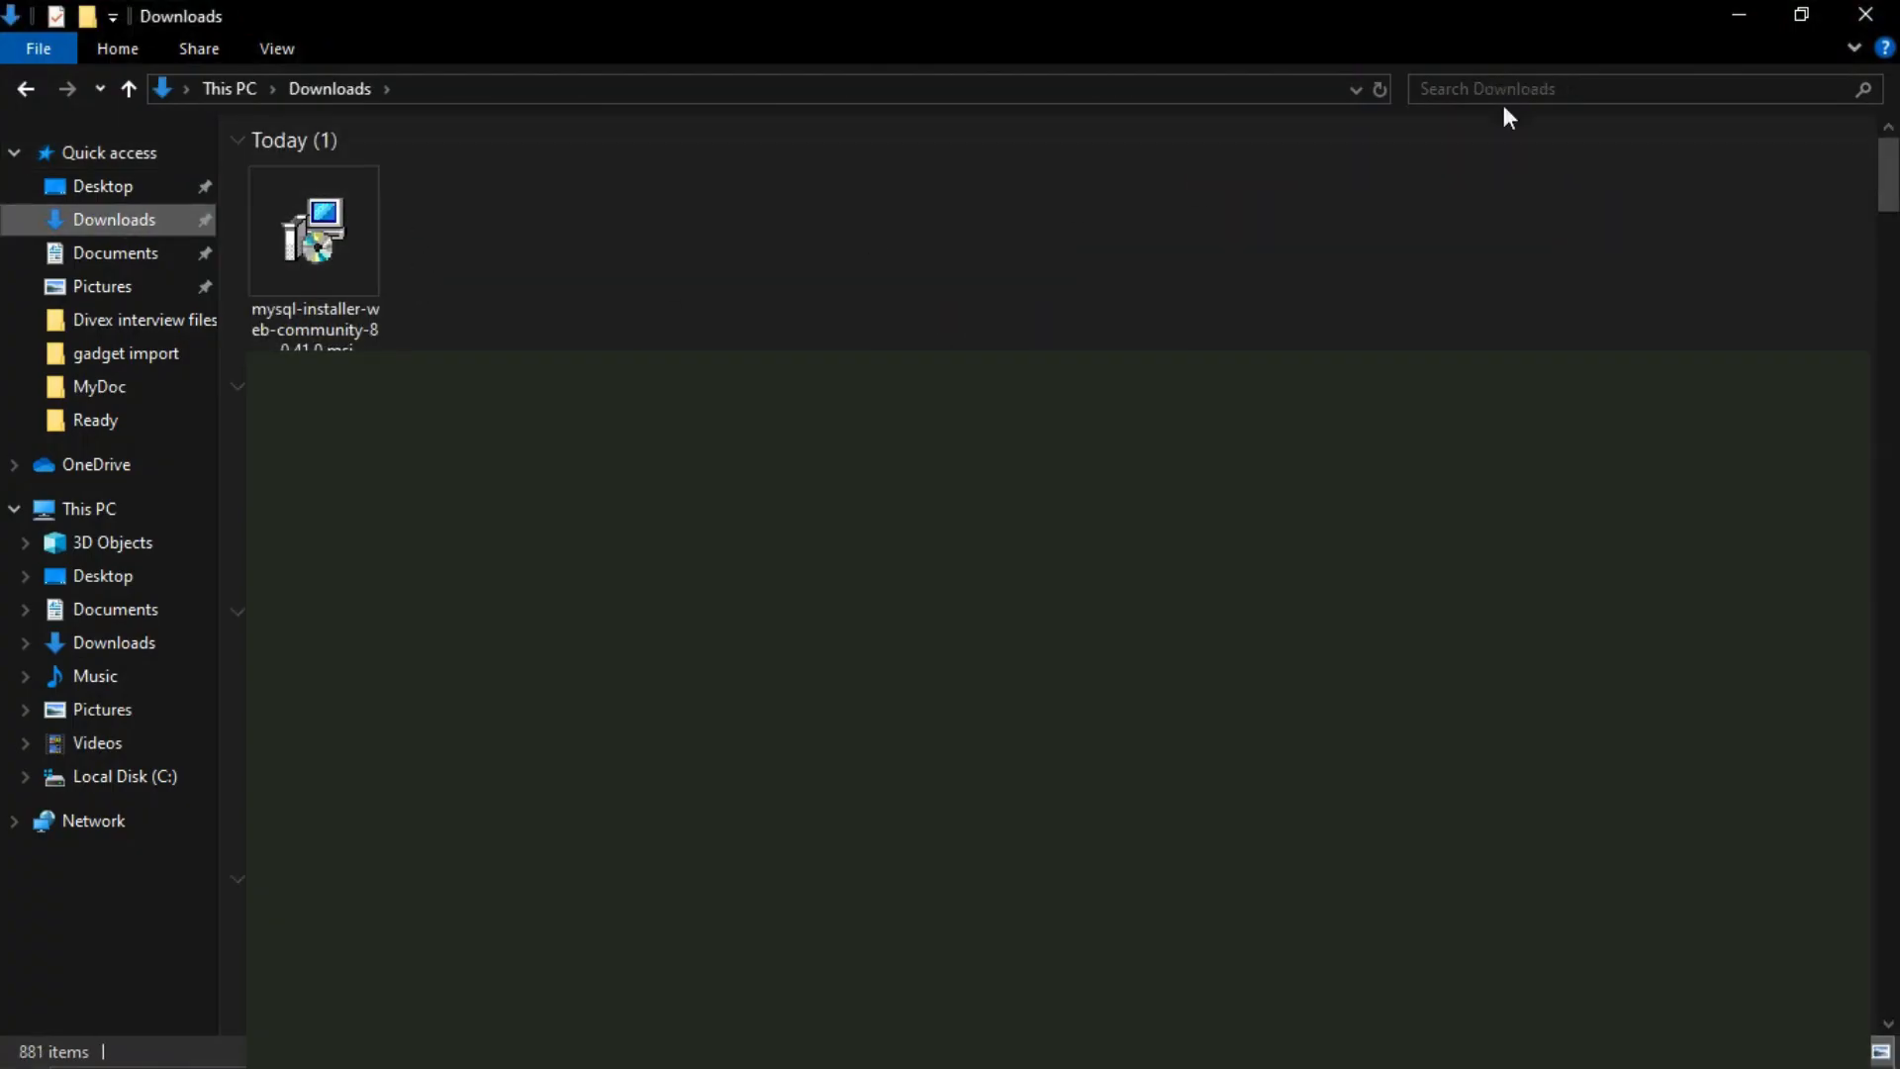
left_click(1724, 14)
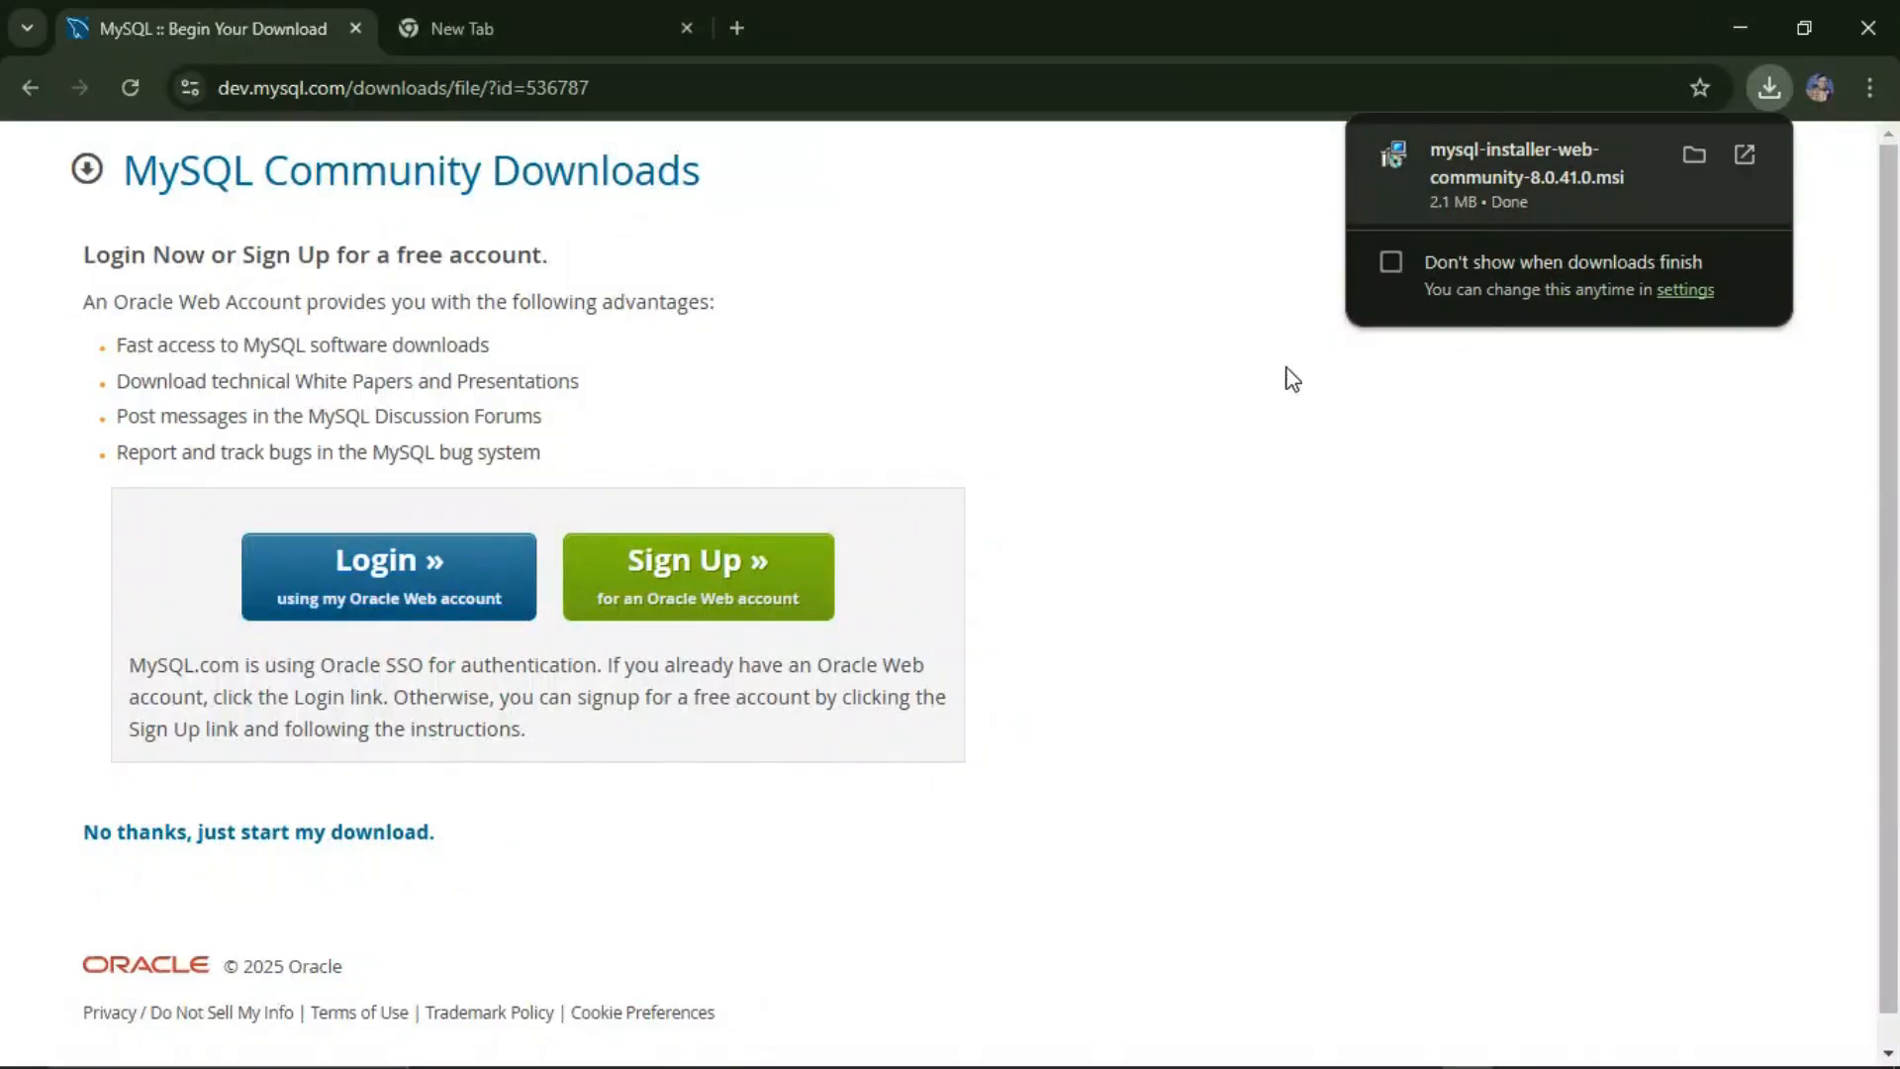
left_click(1494, 170)
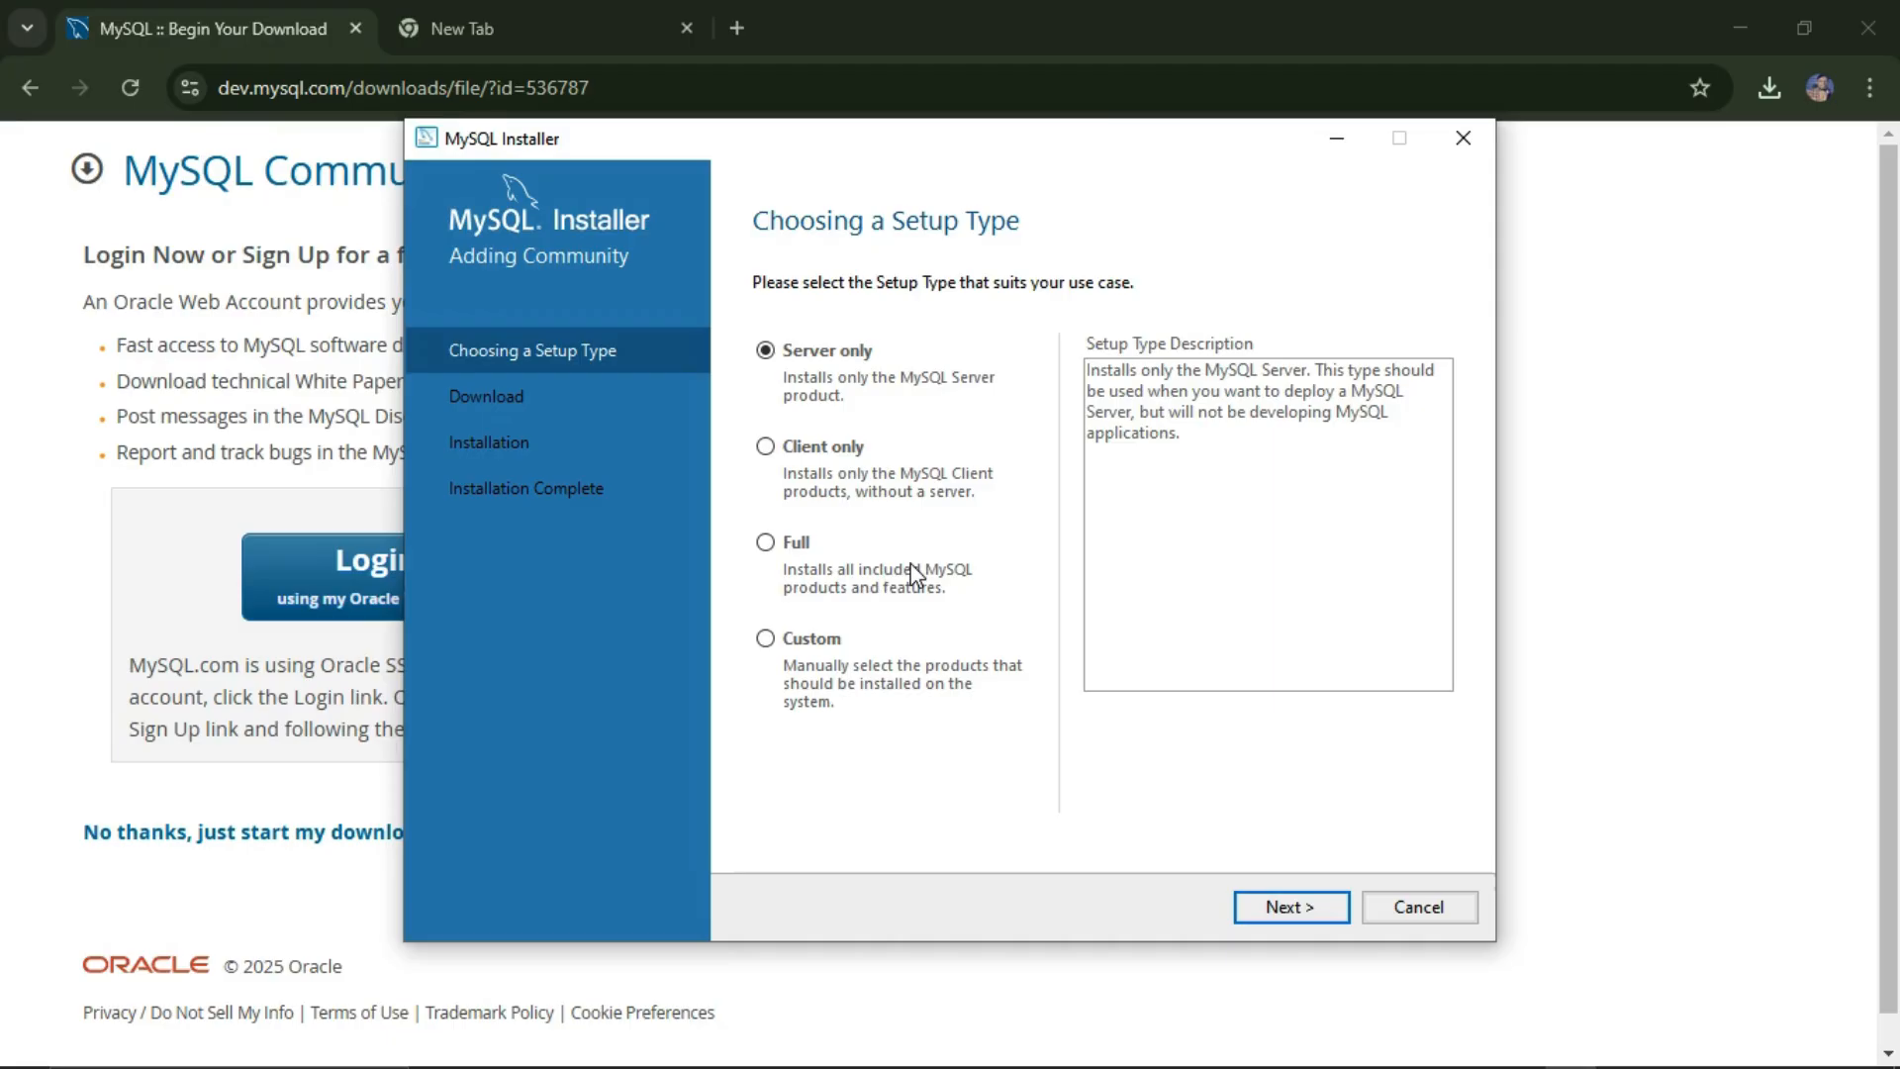
Step: Select the Custom setup type and continue to the Select Products step
left_click(766, 639)
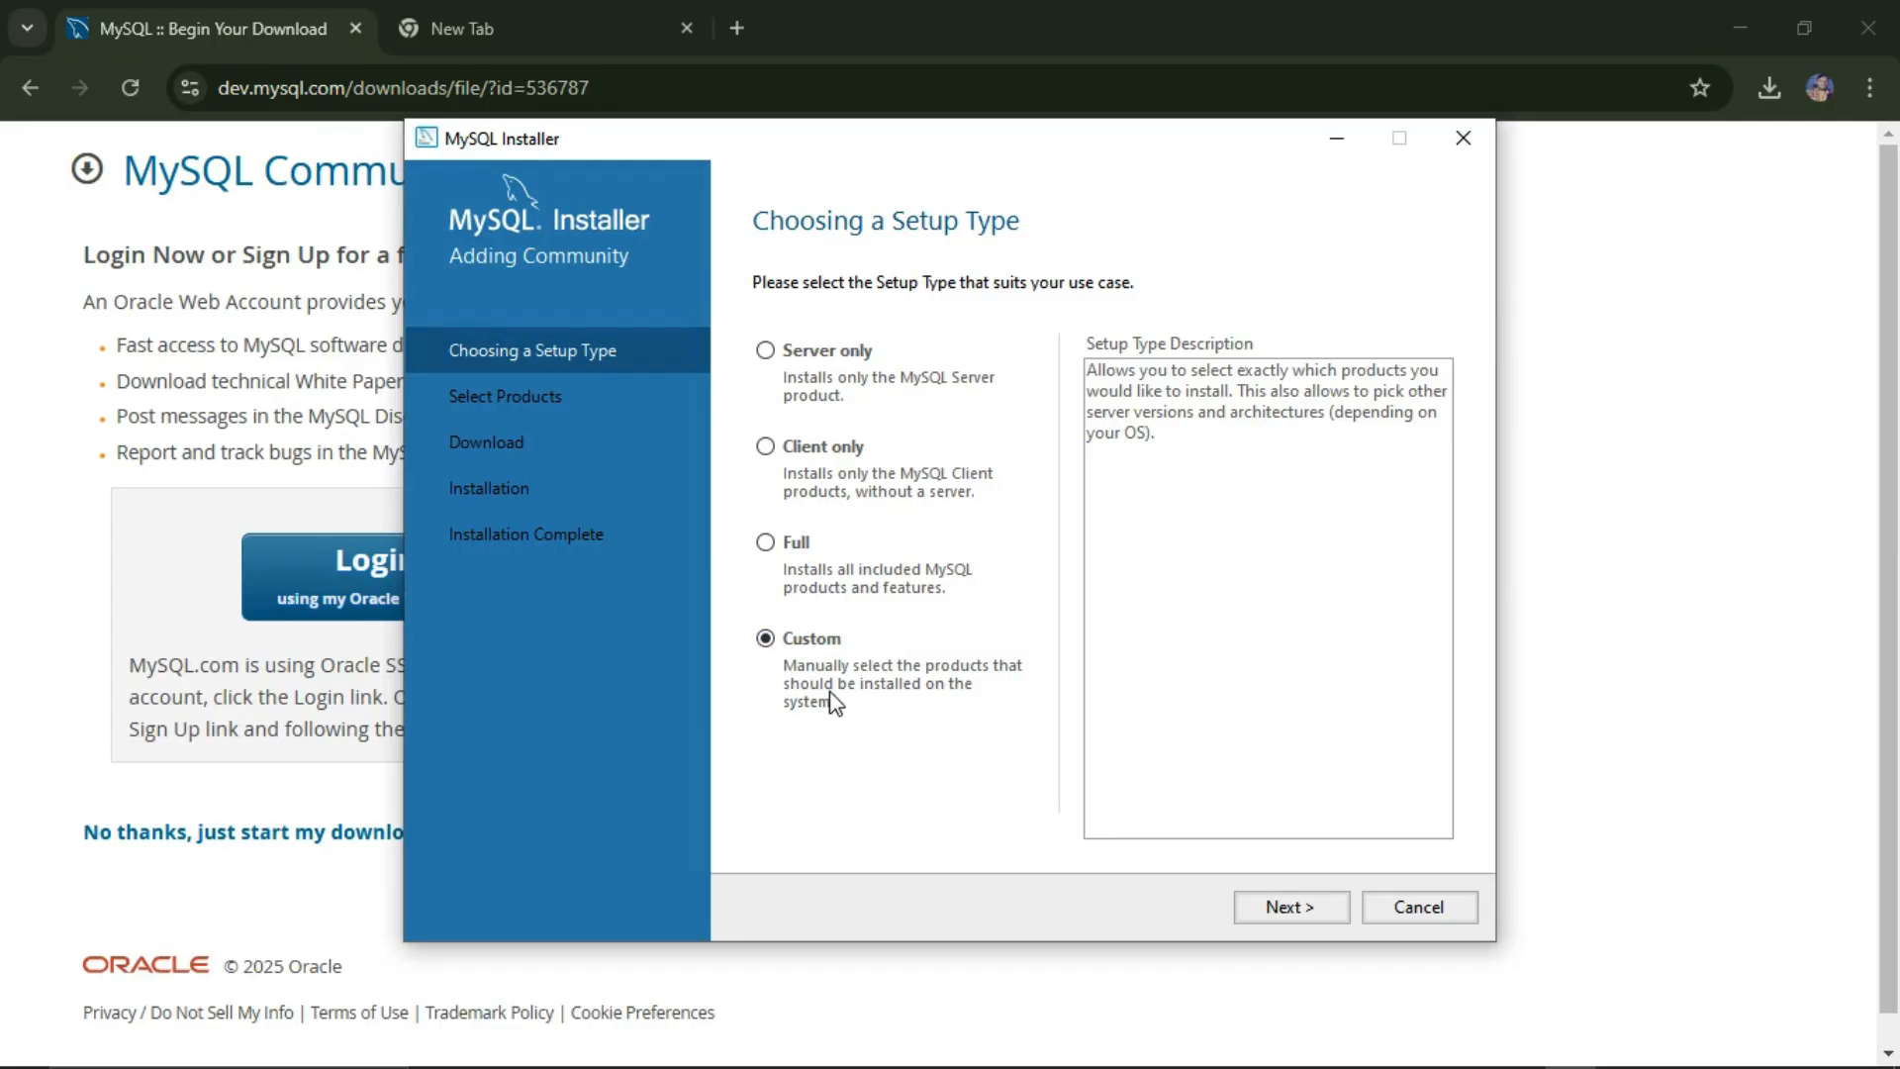
left_click(1286, 909)
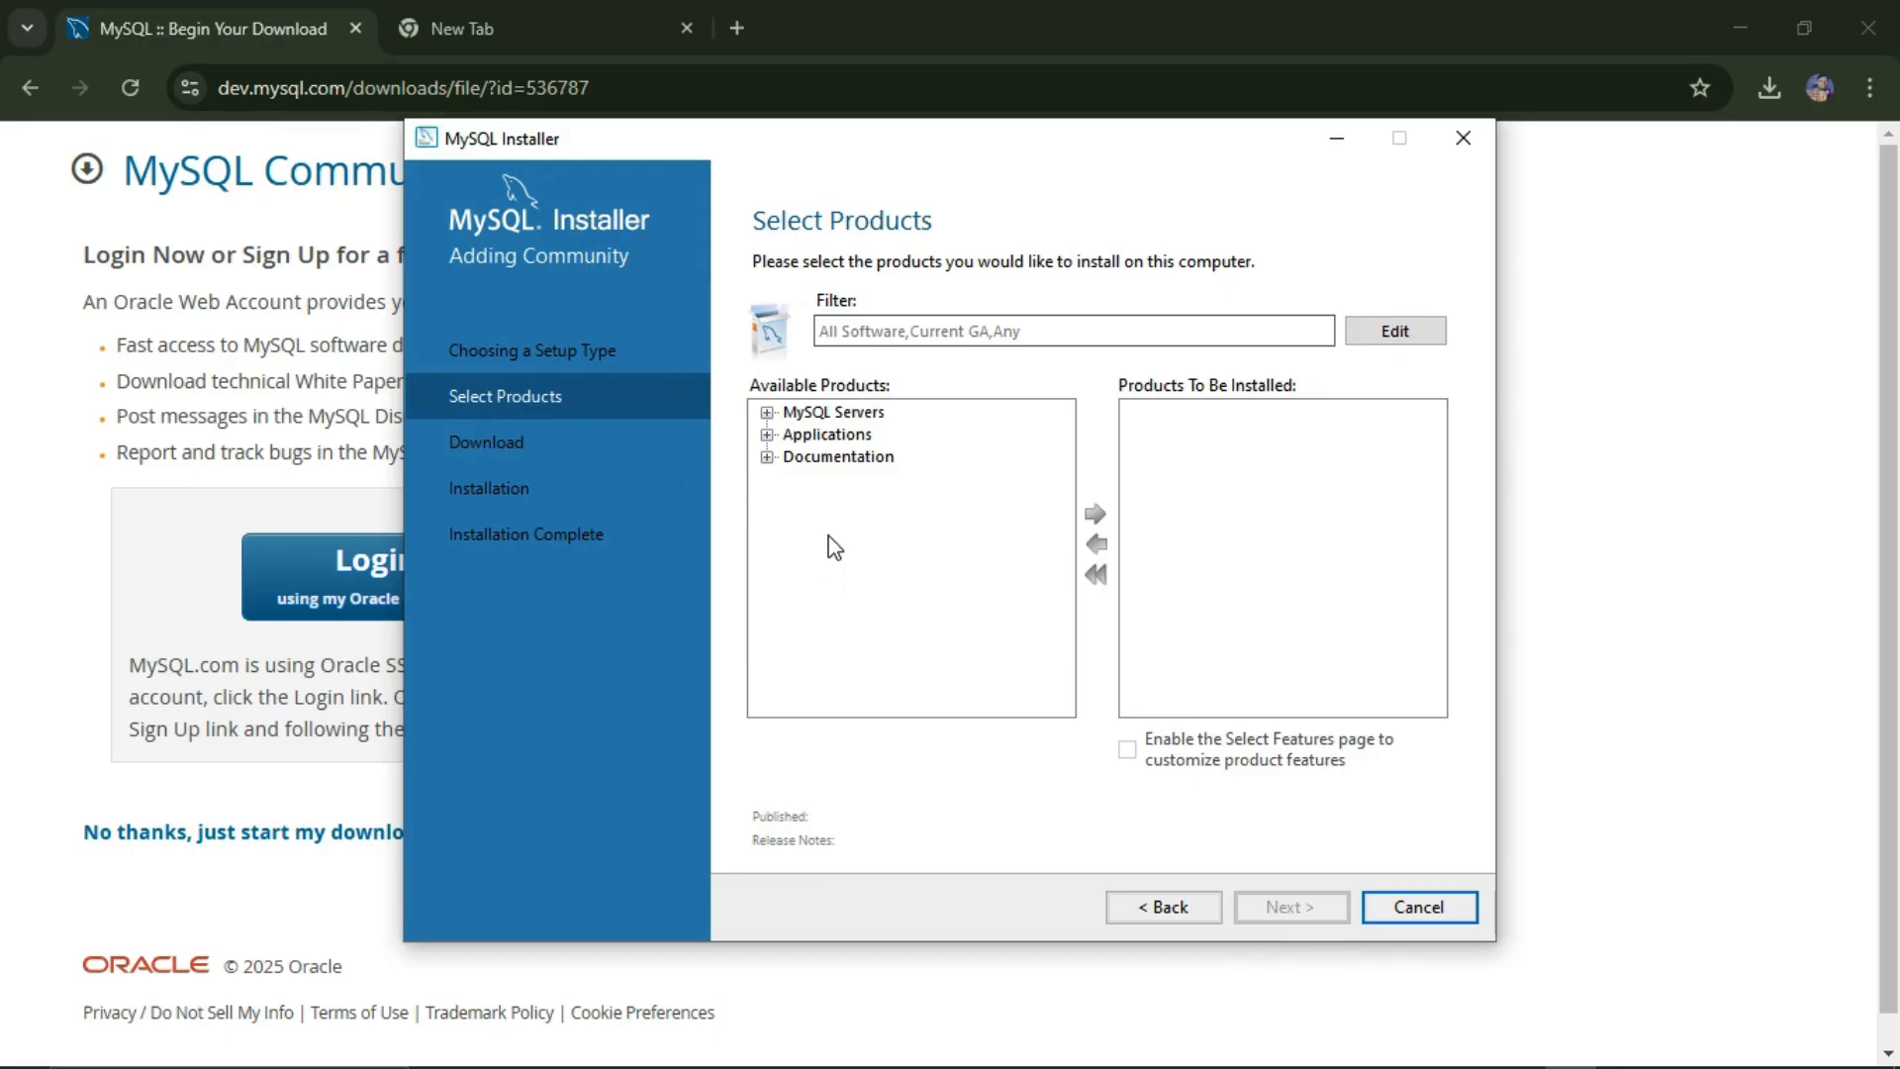
Step: Expand MySQL Servers to list MySQL Server 8.0 versions from 8.0.41 down, then open Windows Search
left_click(767, 412)
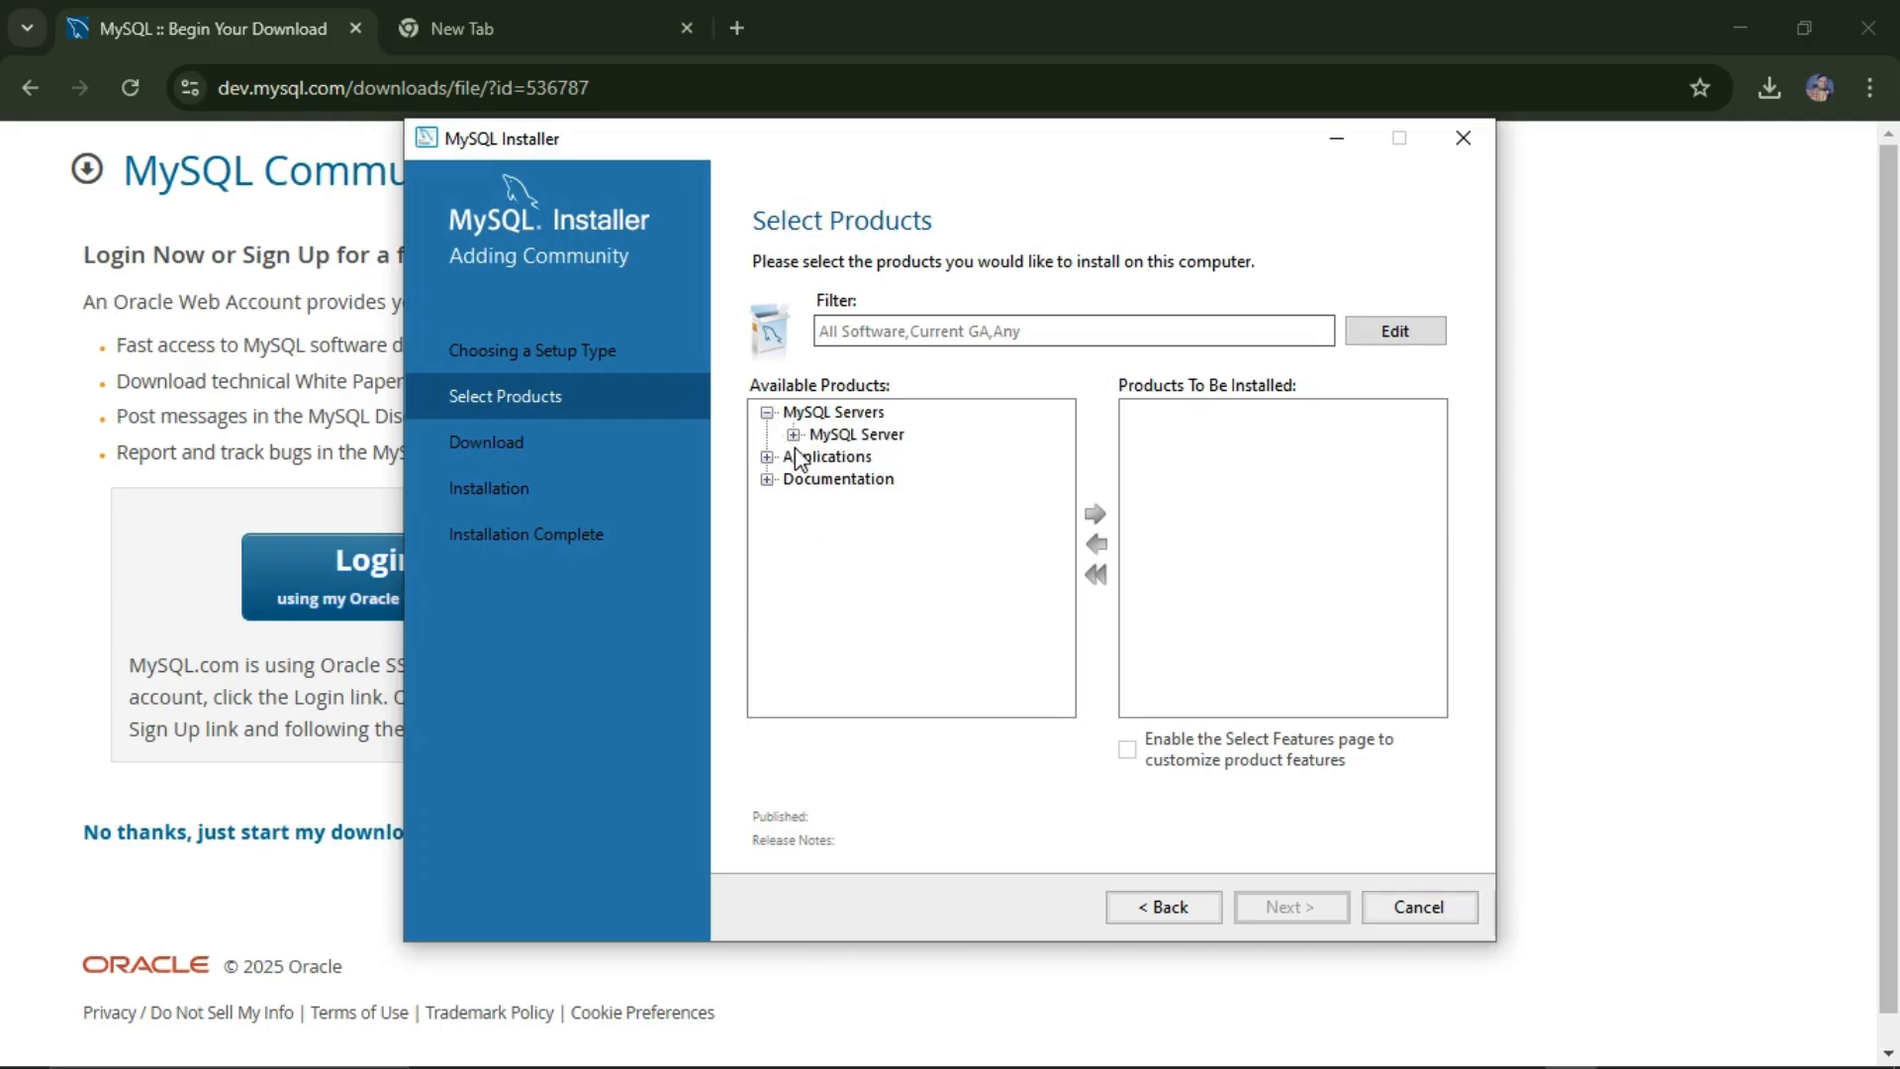
left_click(794, 434)
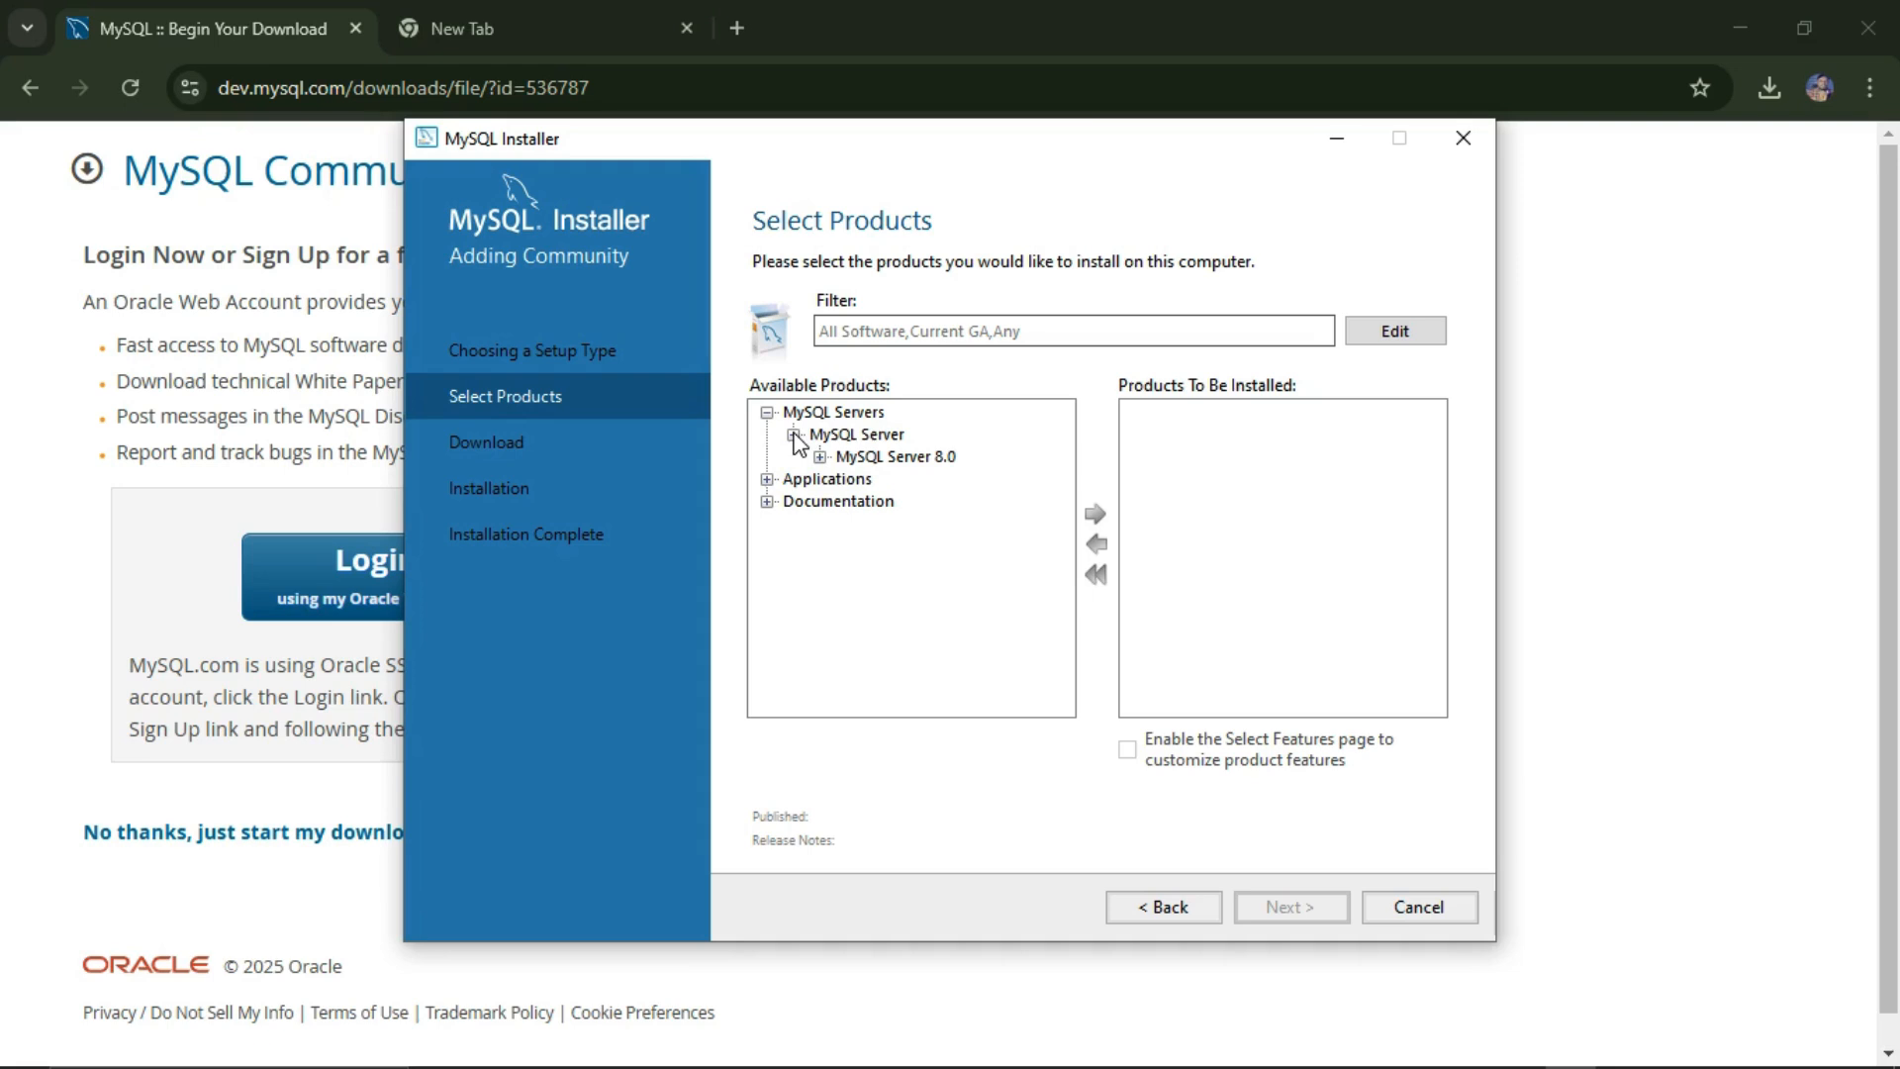
left_click(820, 456)
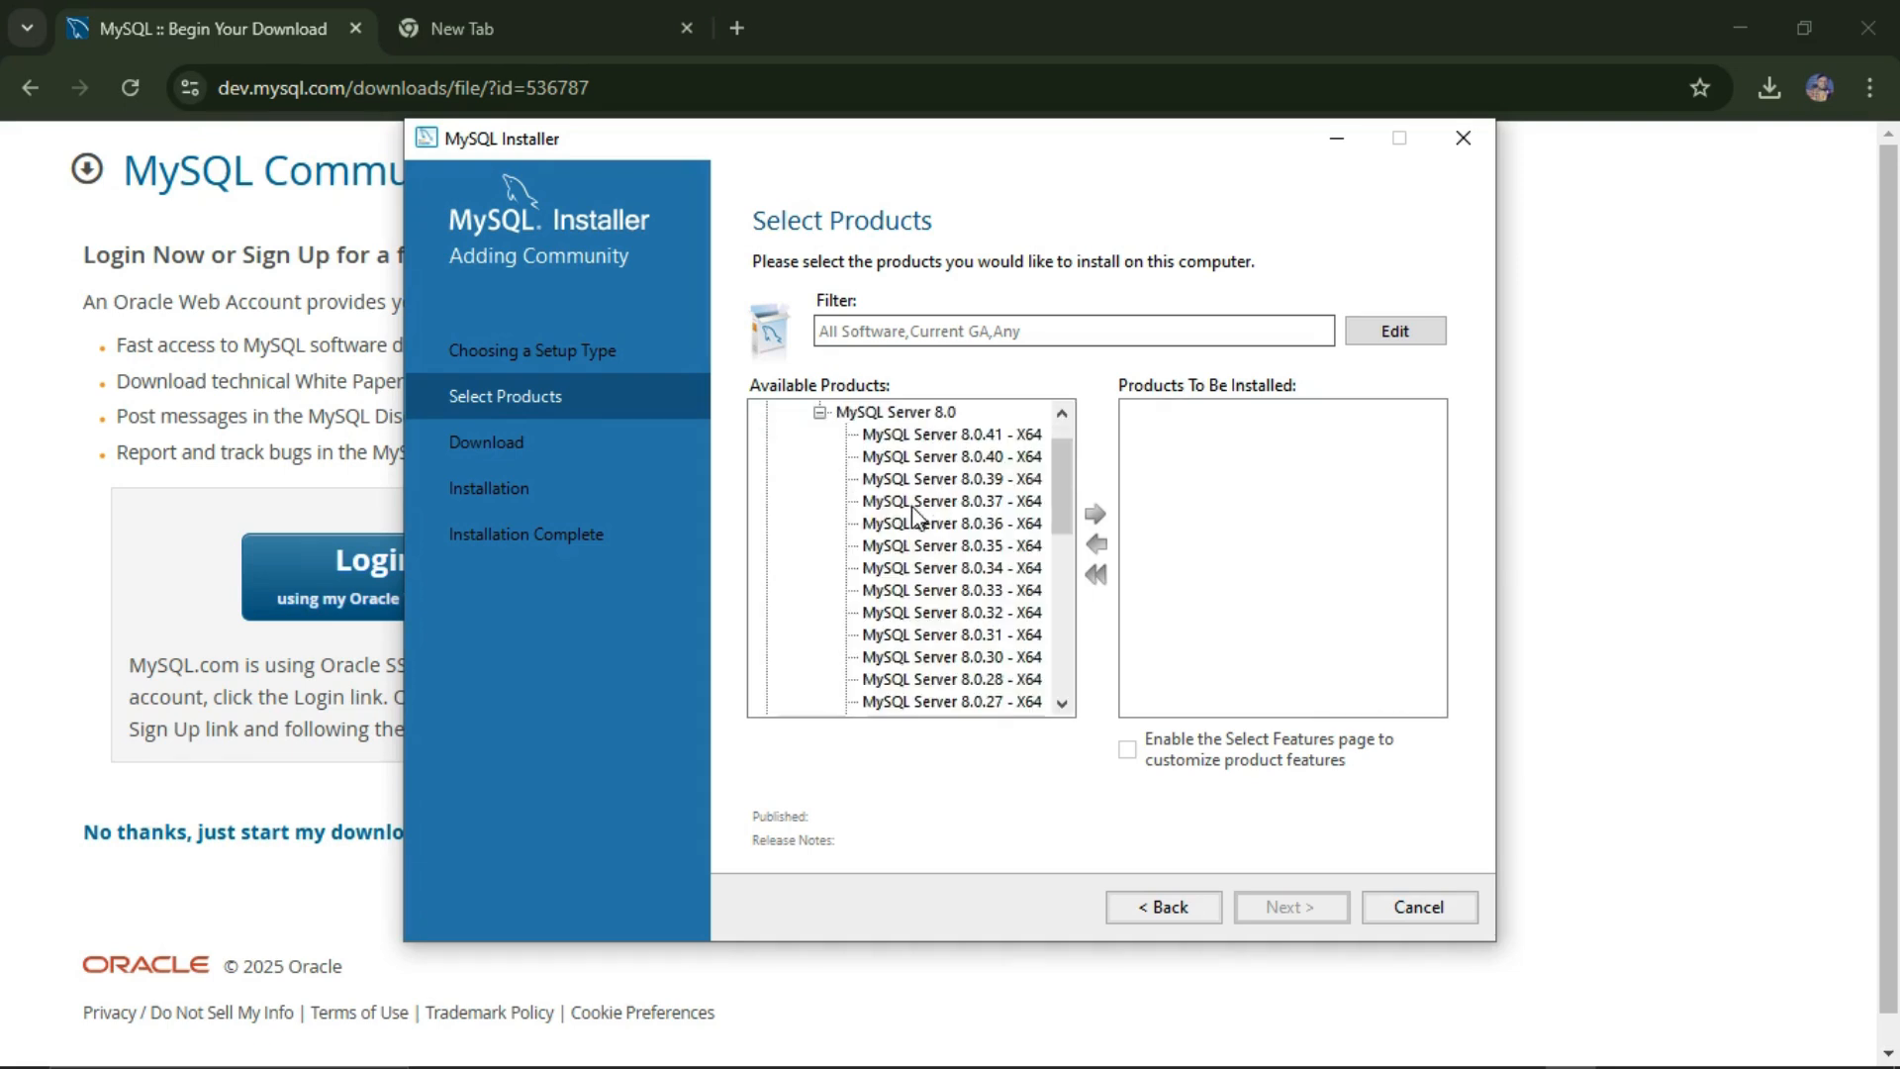
scroll(916, 515, "down", 3)
scroll(920, 504, "up", 5)
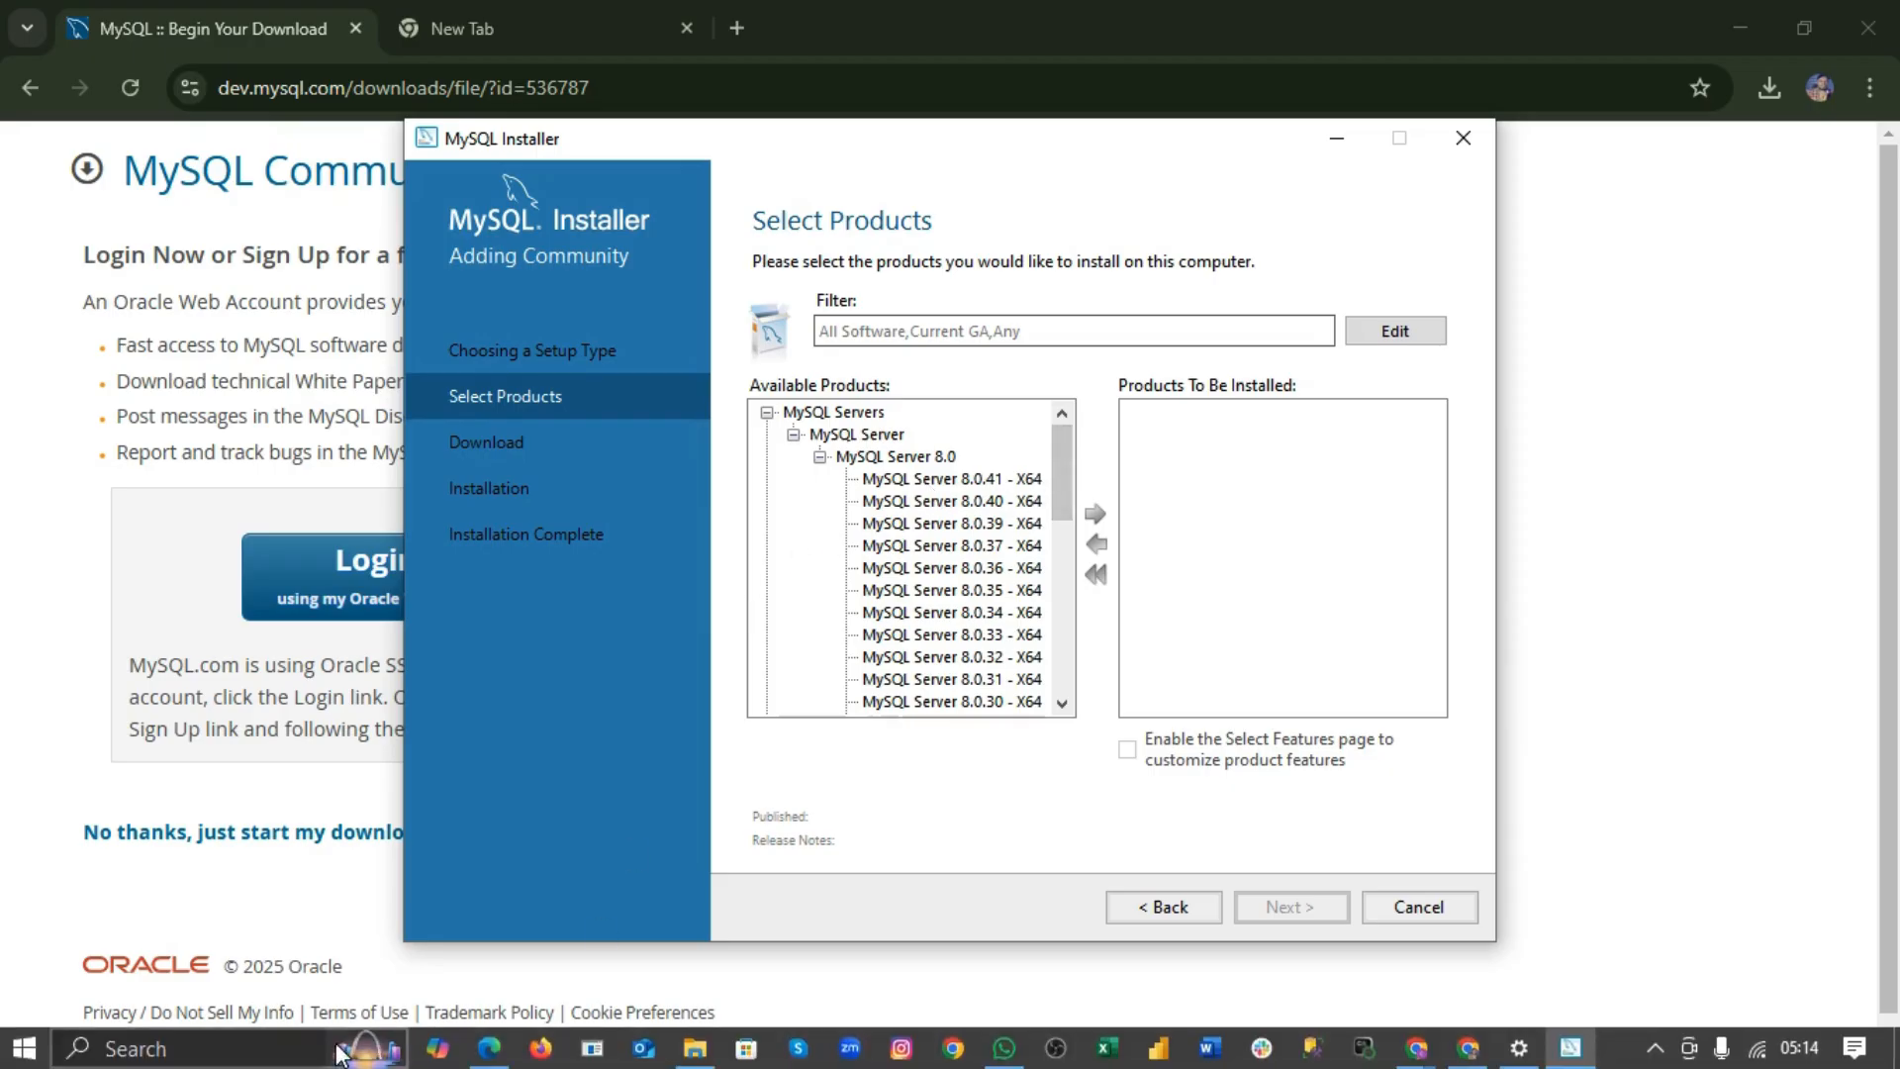
left_click(237, 1046)
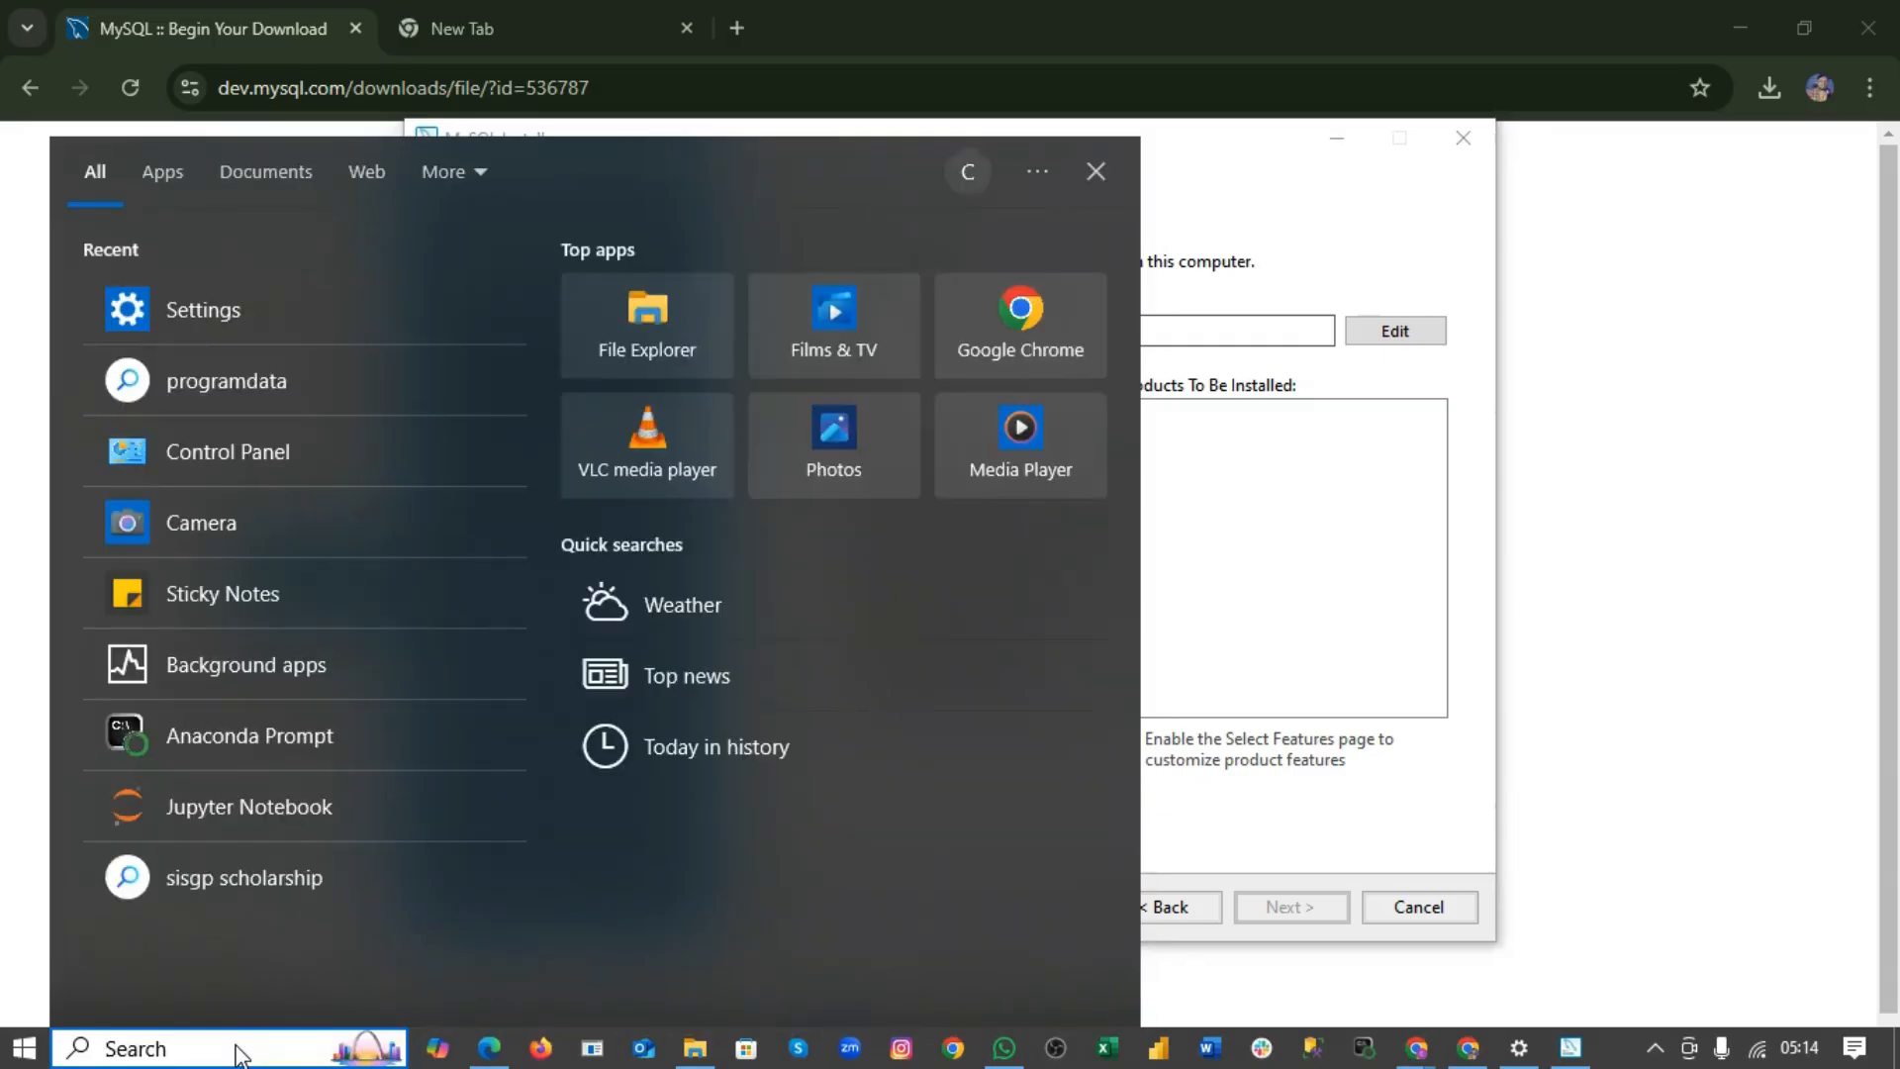
Step: Search 'sett', confirm Settings > System > About shows a 64-bit OS on x64, then close Settings
type("sett")
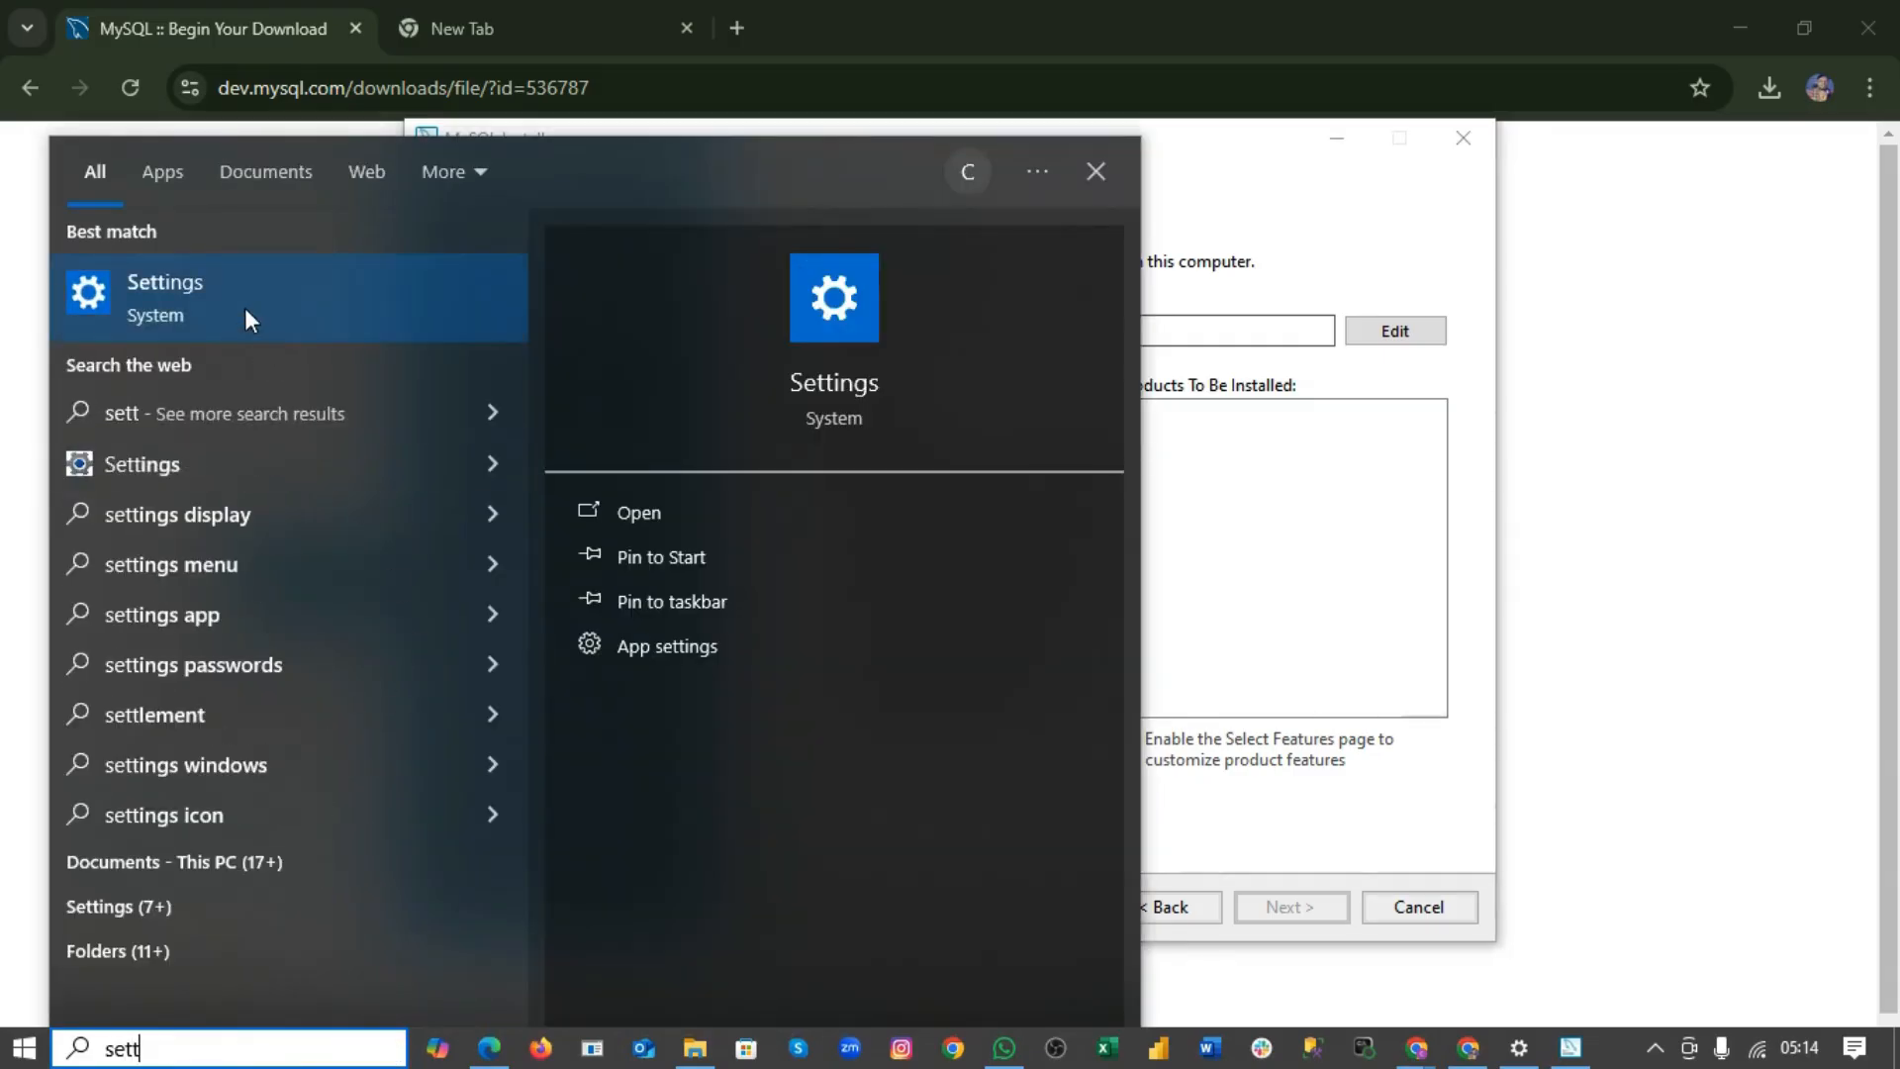
left_click(245, 309)
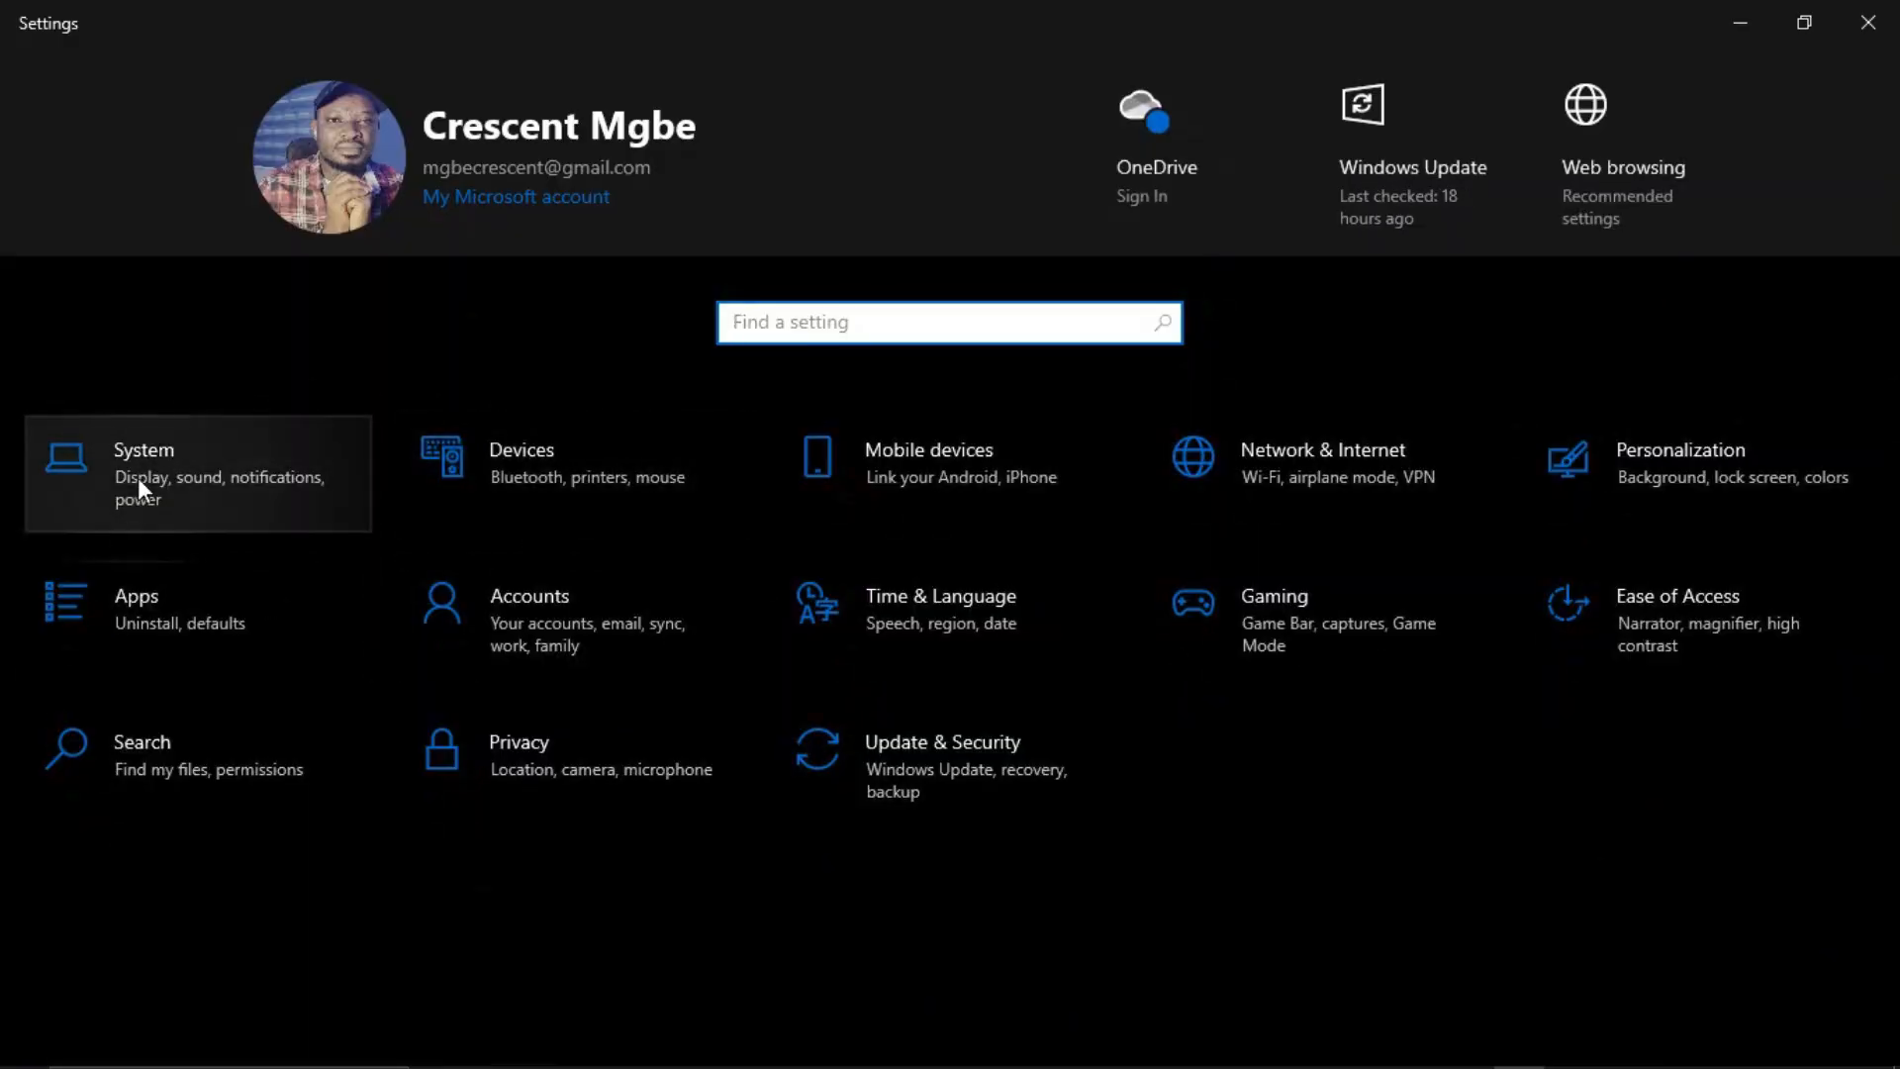
left_click(138, 477)
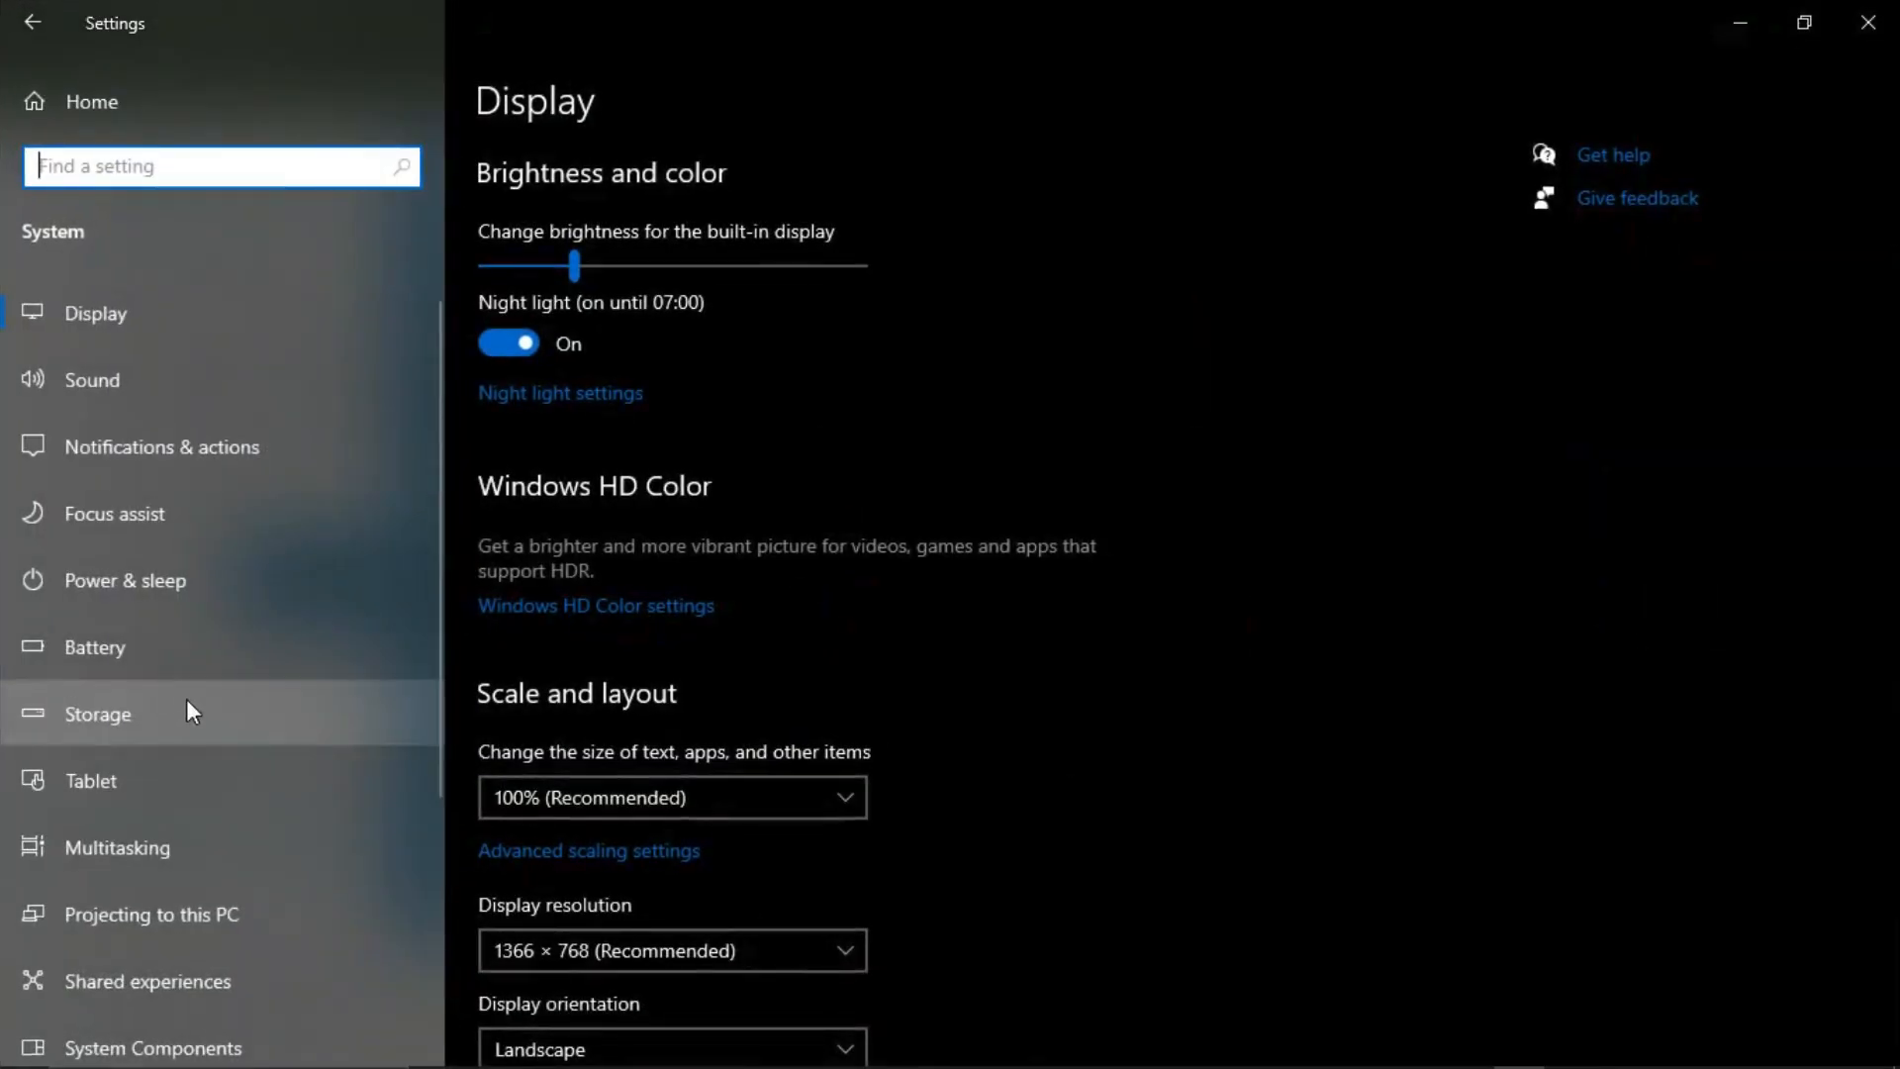
scroll(183, 732, "down", 3)
left_click(104, 915)
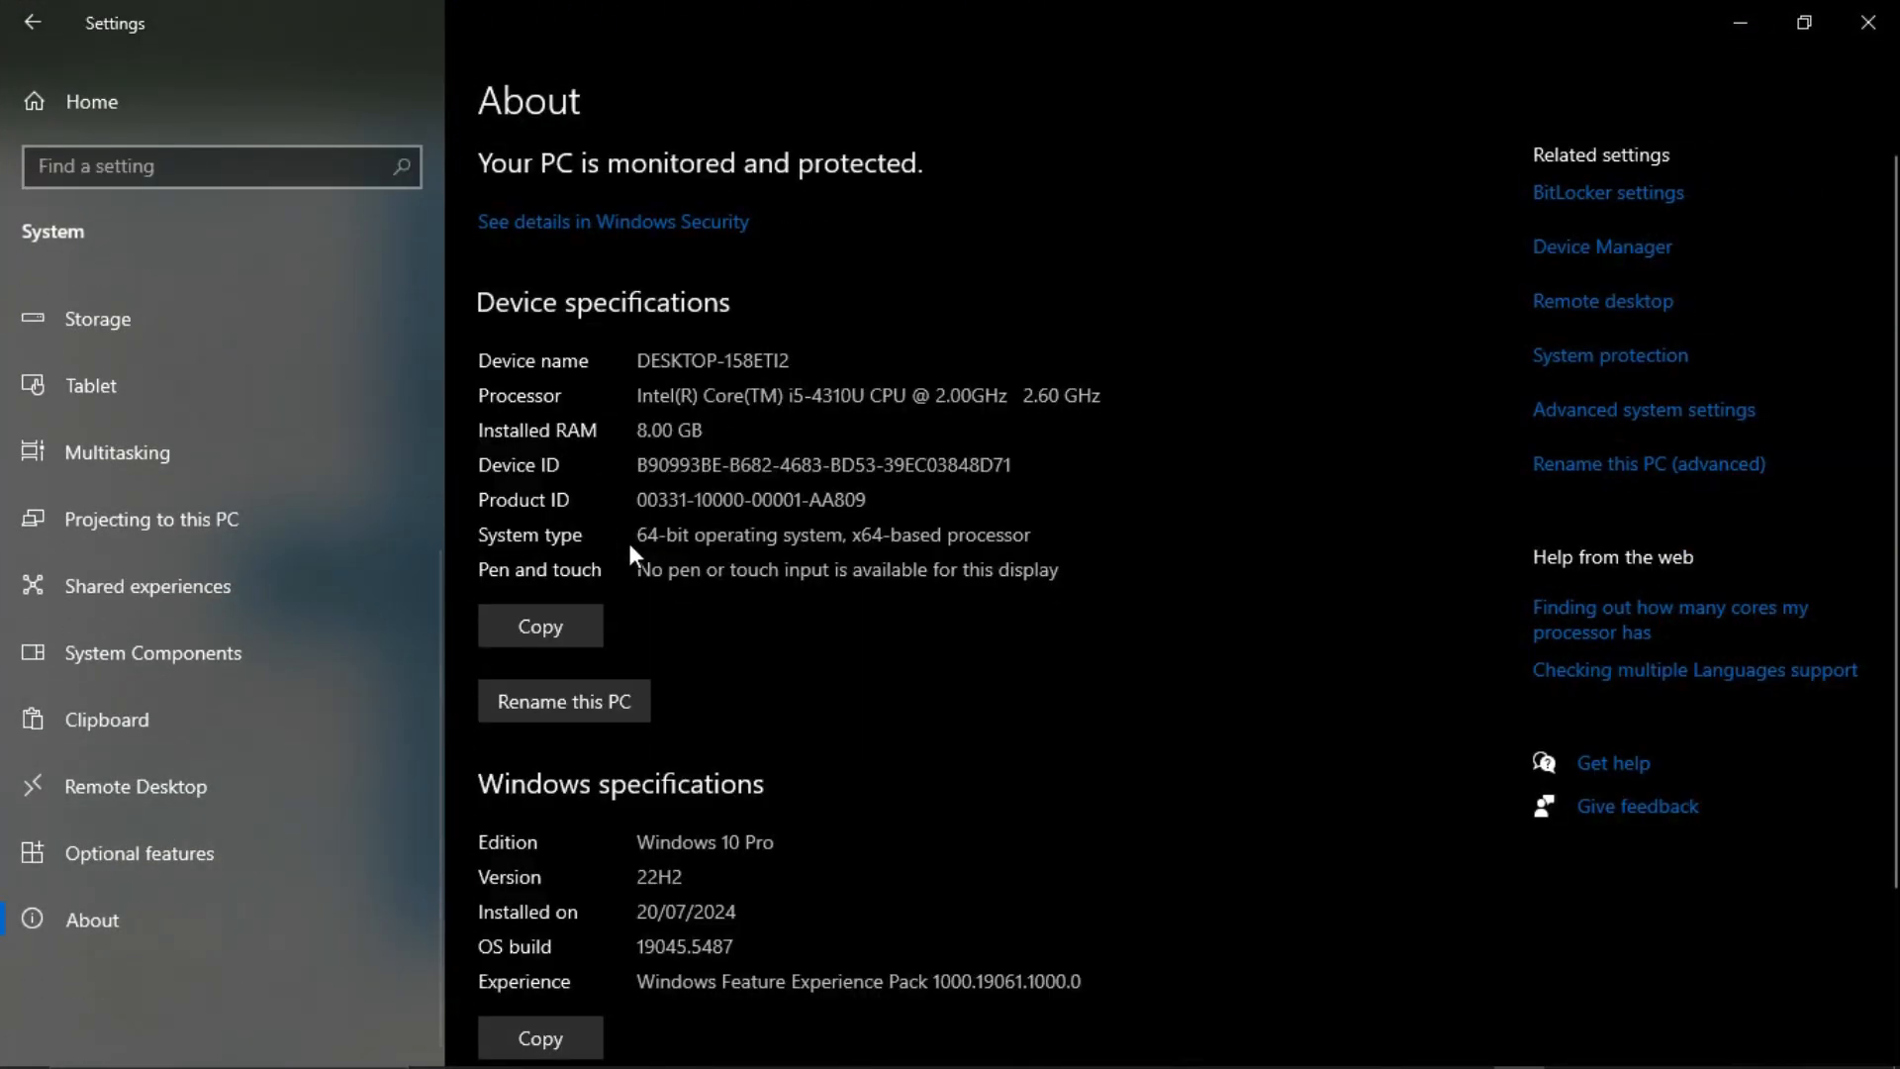
left_click_drag(644, 536, 816, 537)
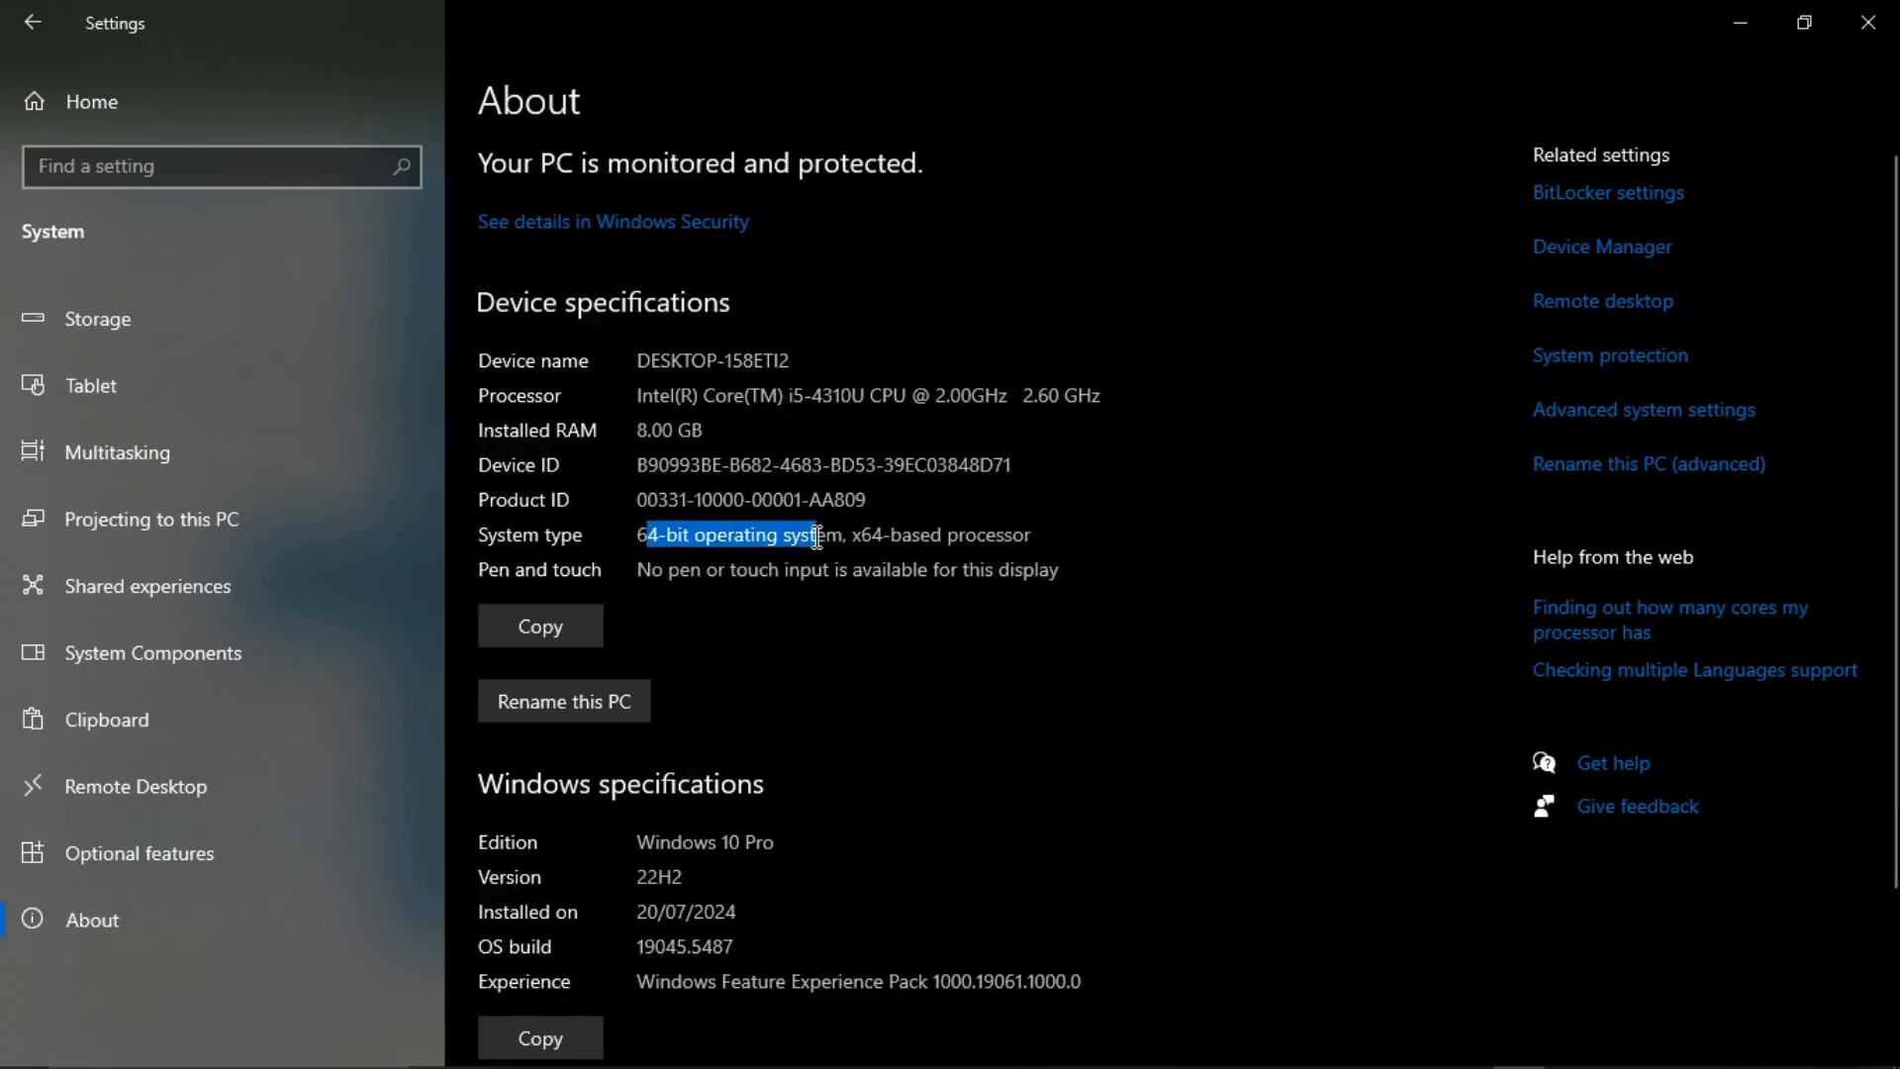
left_click(1868, 22)
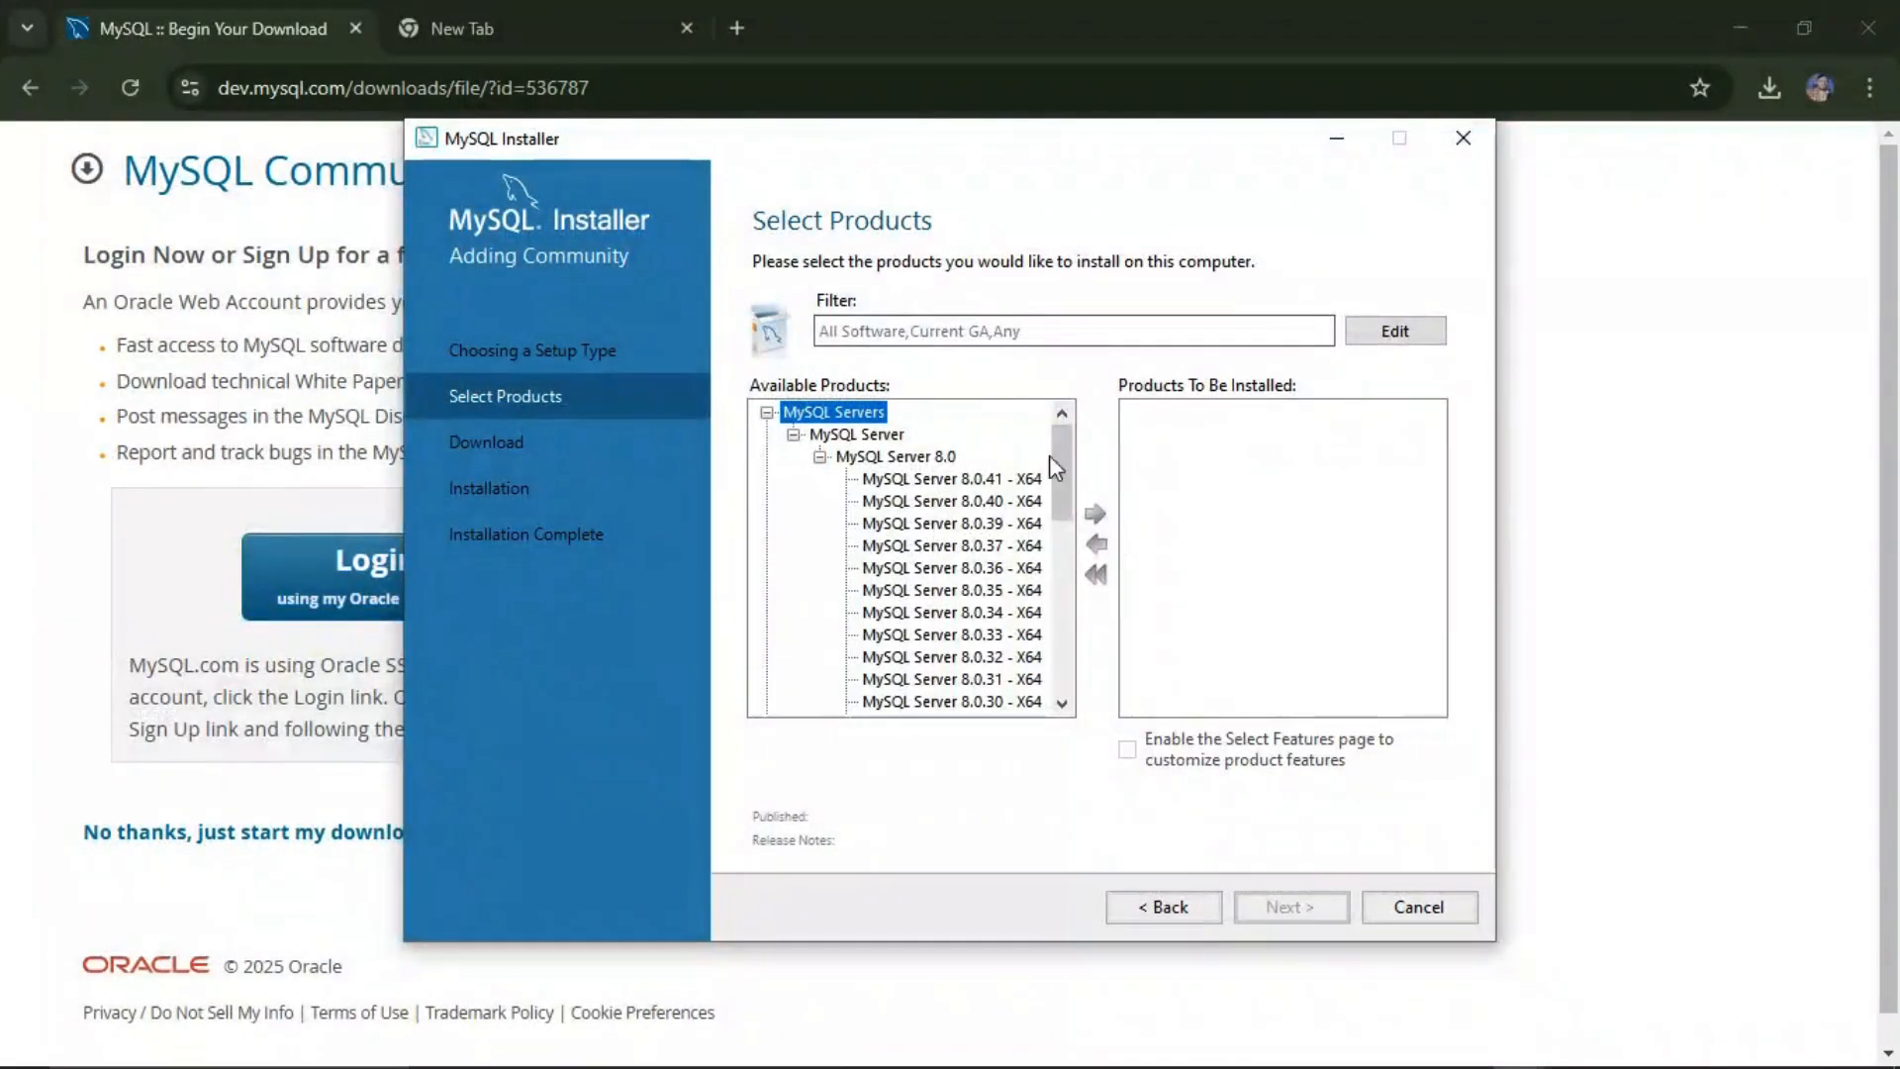
Step: Queue MySQL Server 8.0.41 - X64 for installation
left_click(934, 480)
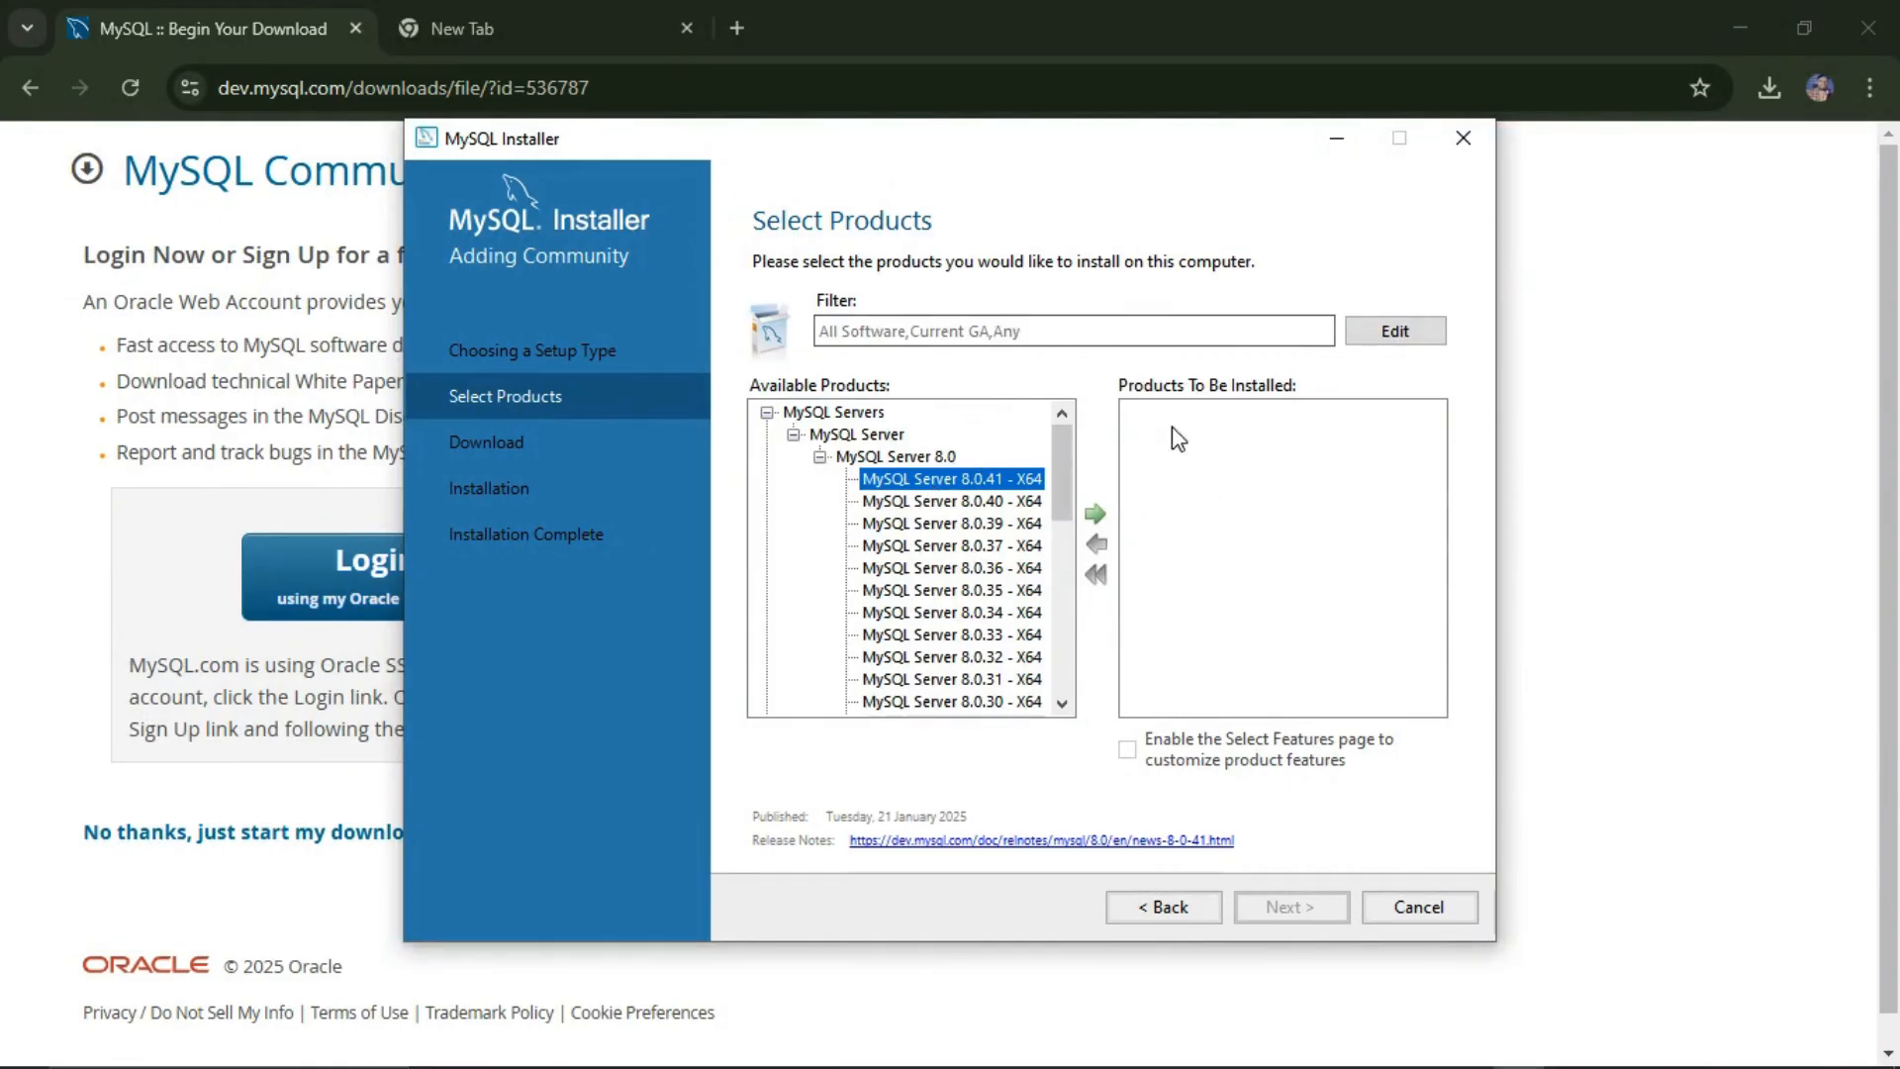
left_click(1095, 514)
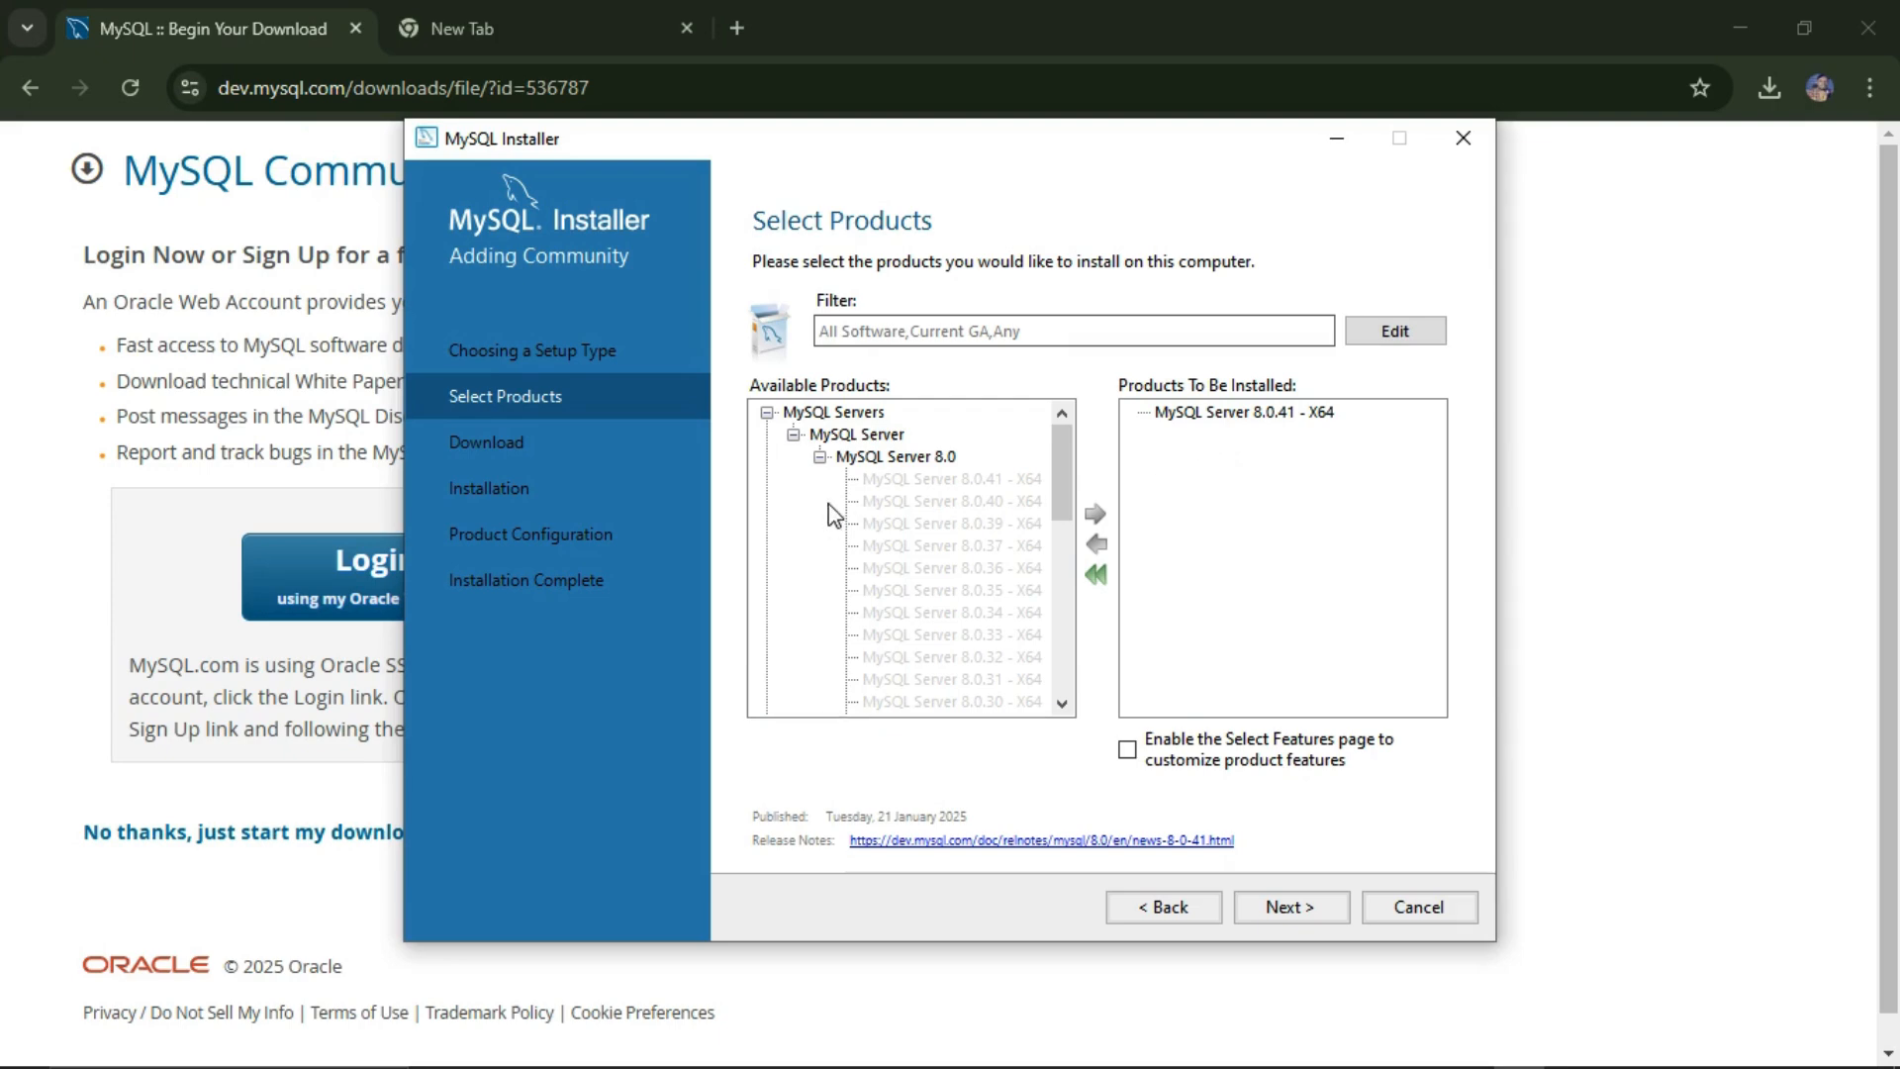
scroll(818, 518, "down", 5)
scroll(816, 534, "down", 4)
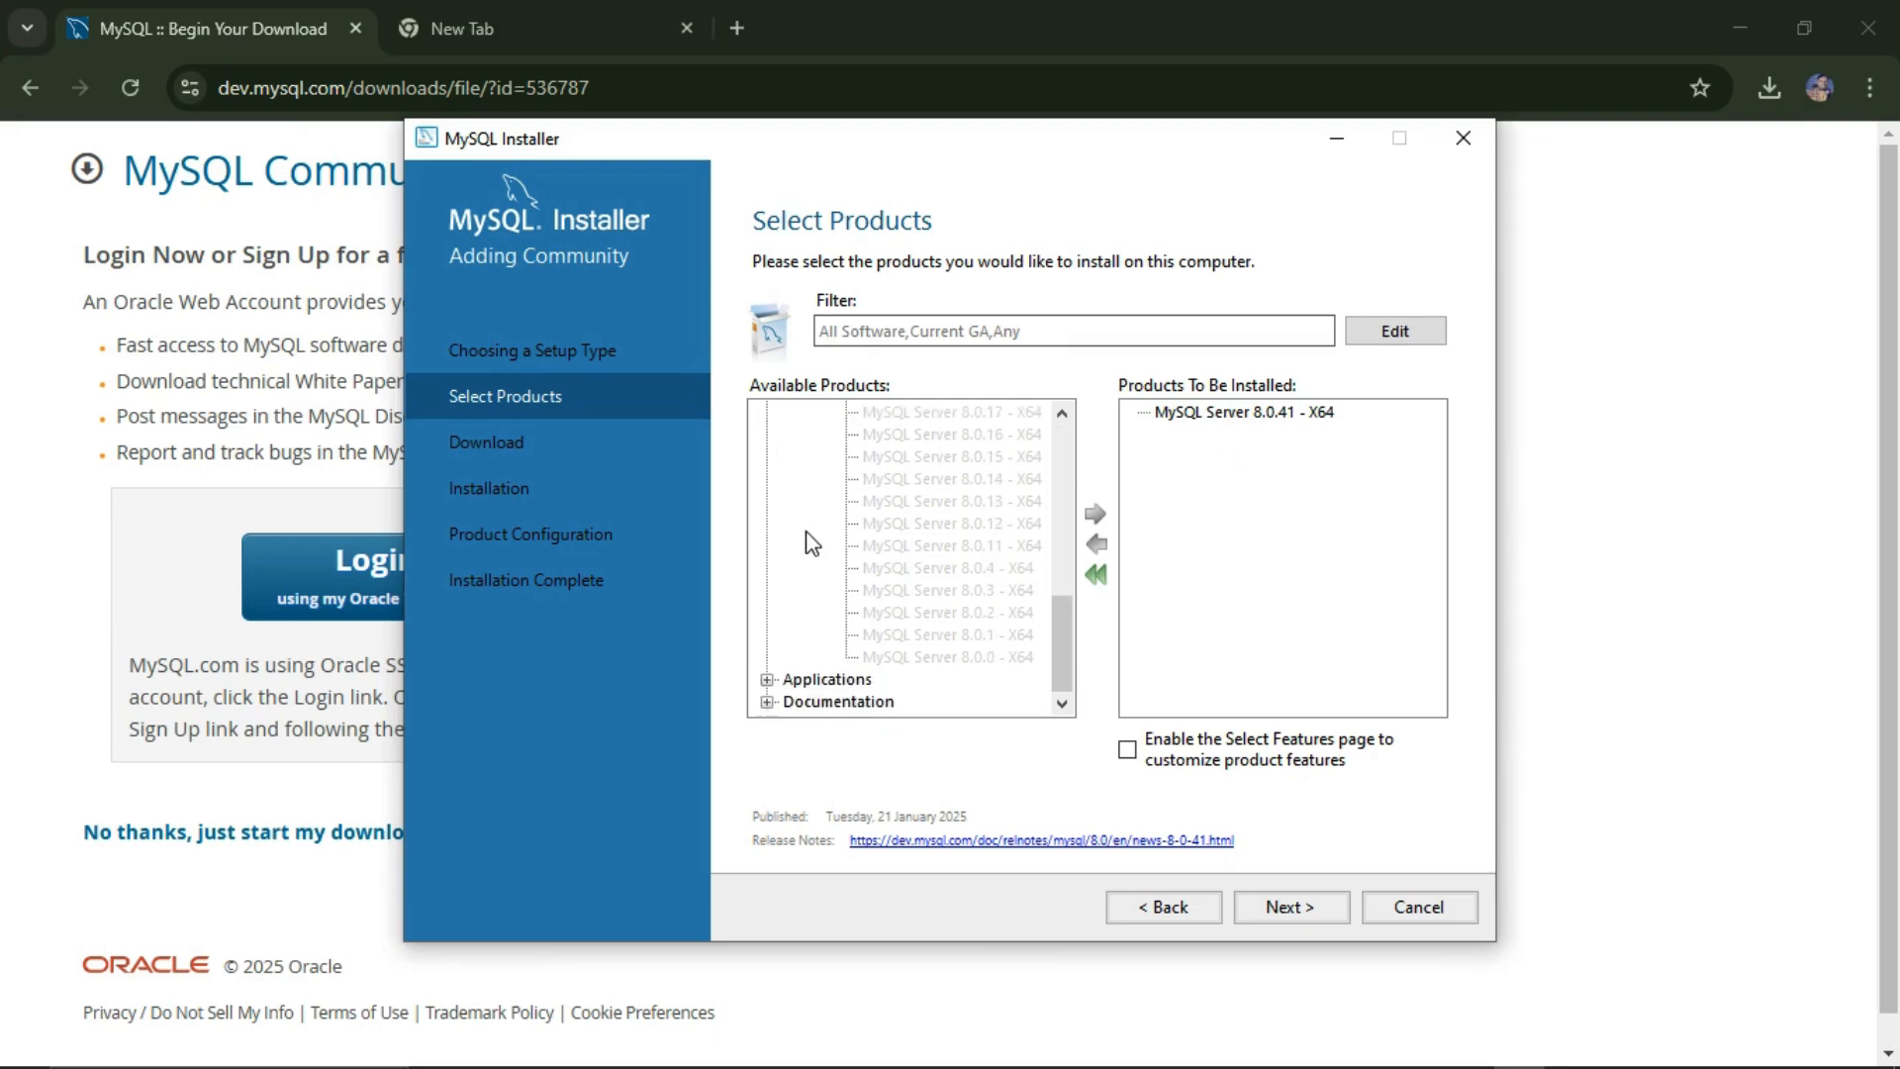
Step: Expand Applications > MySQL Workbench > 8.0 and queue MySQL Workbench 8.0.41 - X64
left_click(768, 681)
scroll(797, 618, "down", 1)
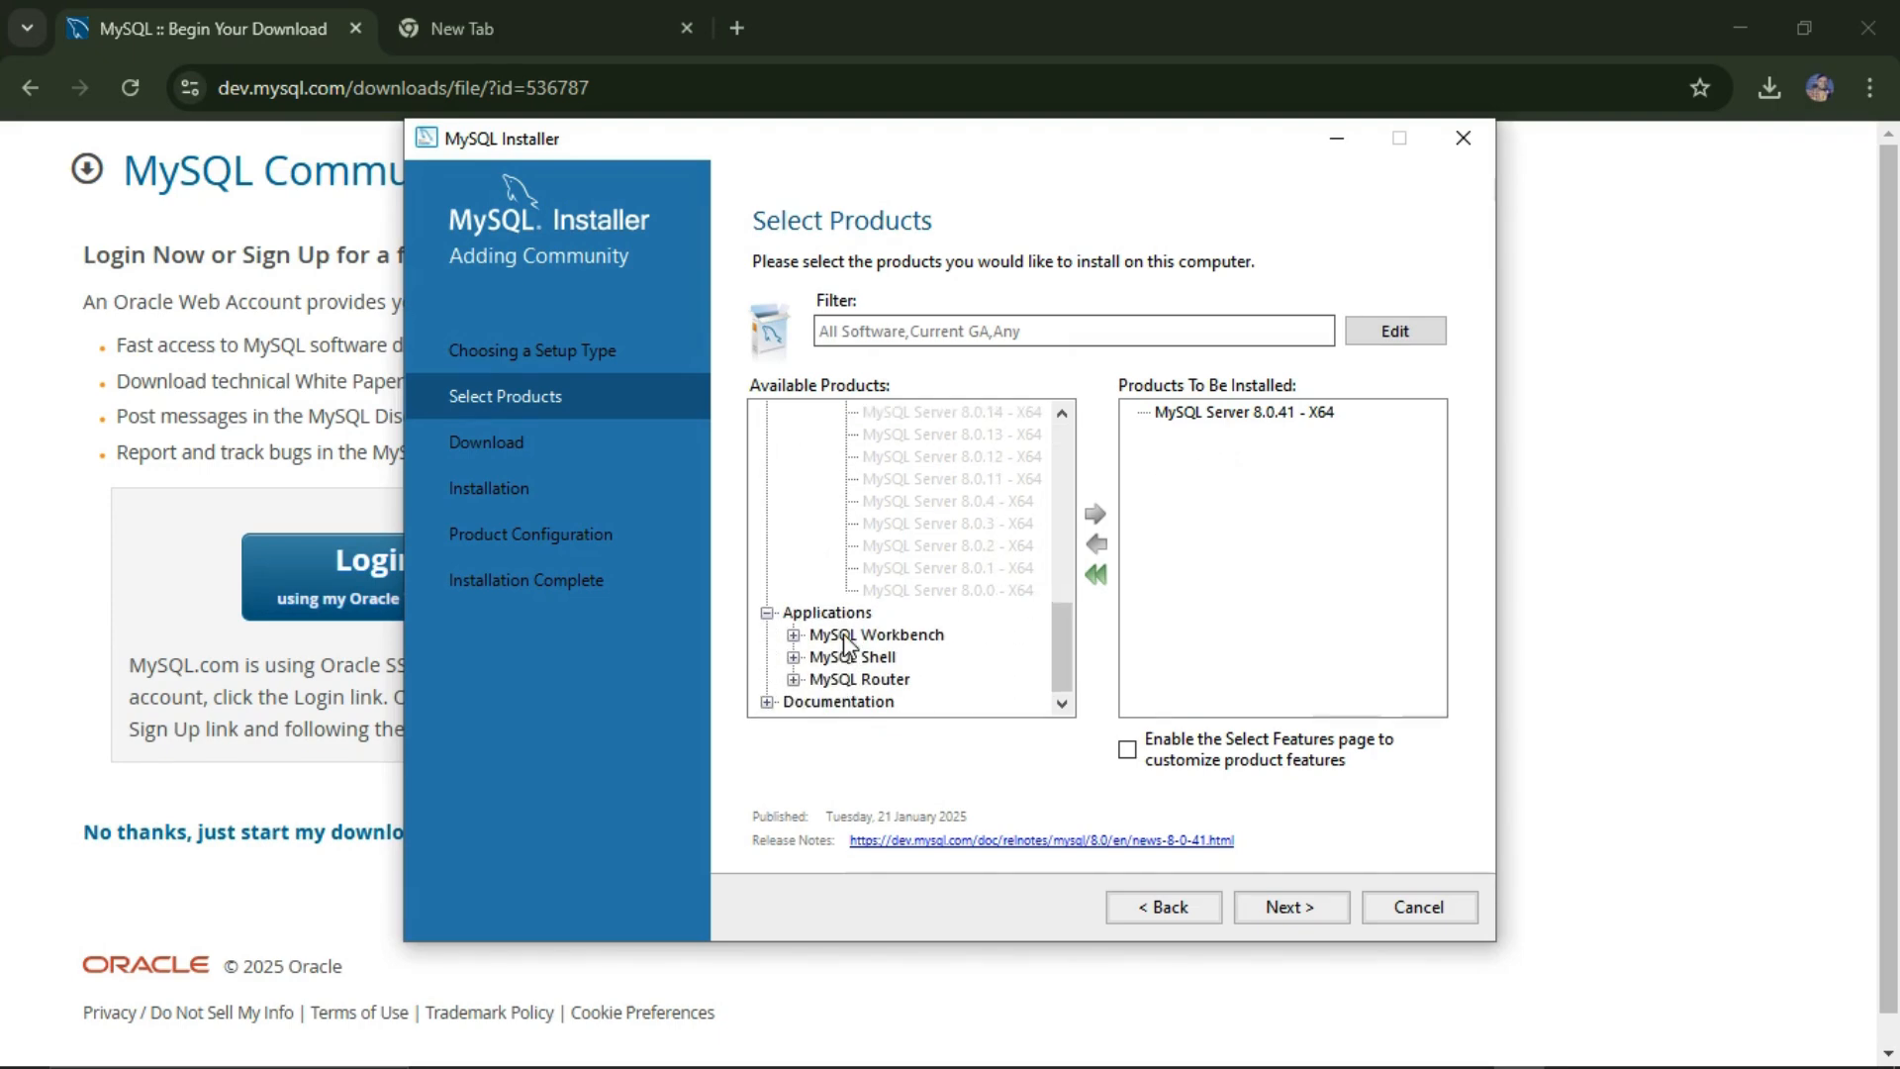
left_click(794, 635)
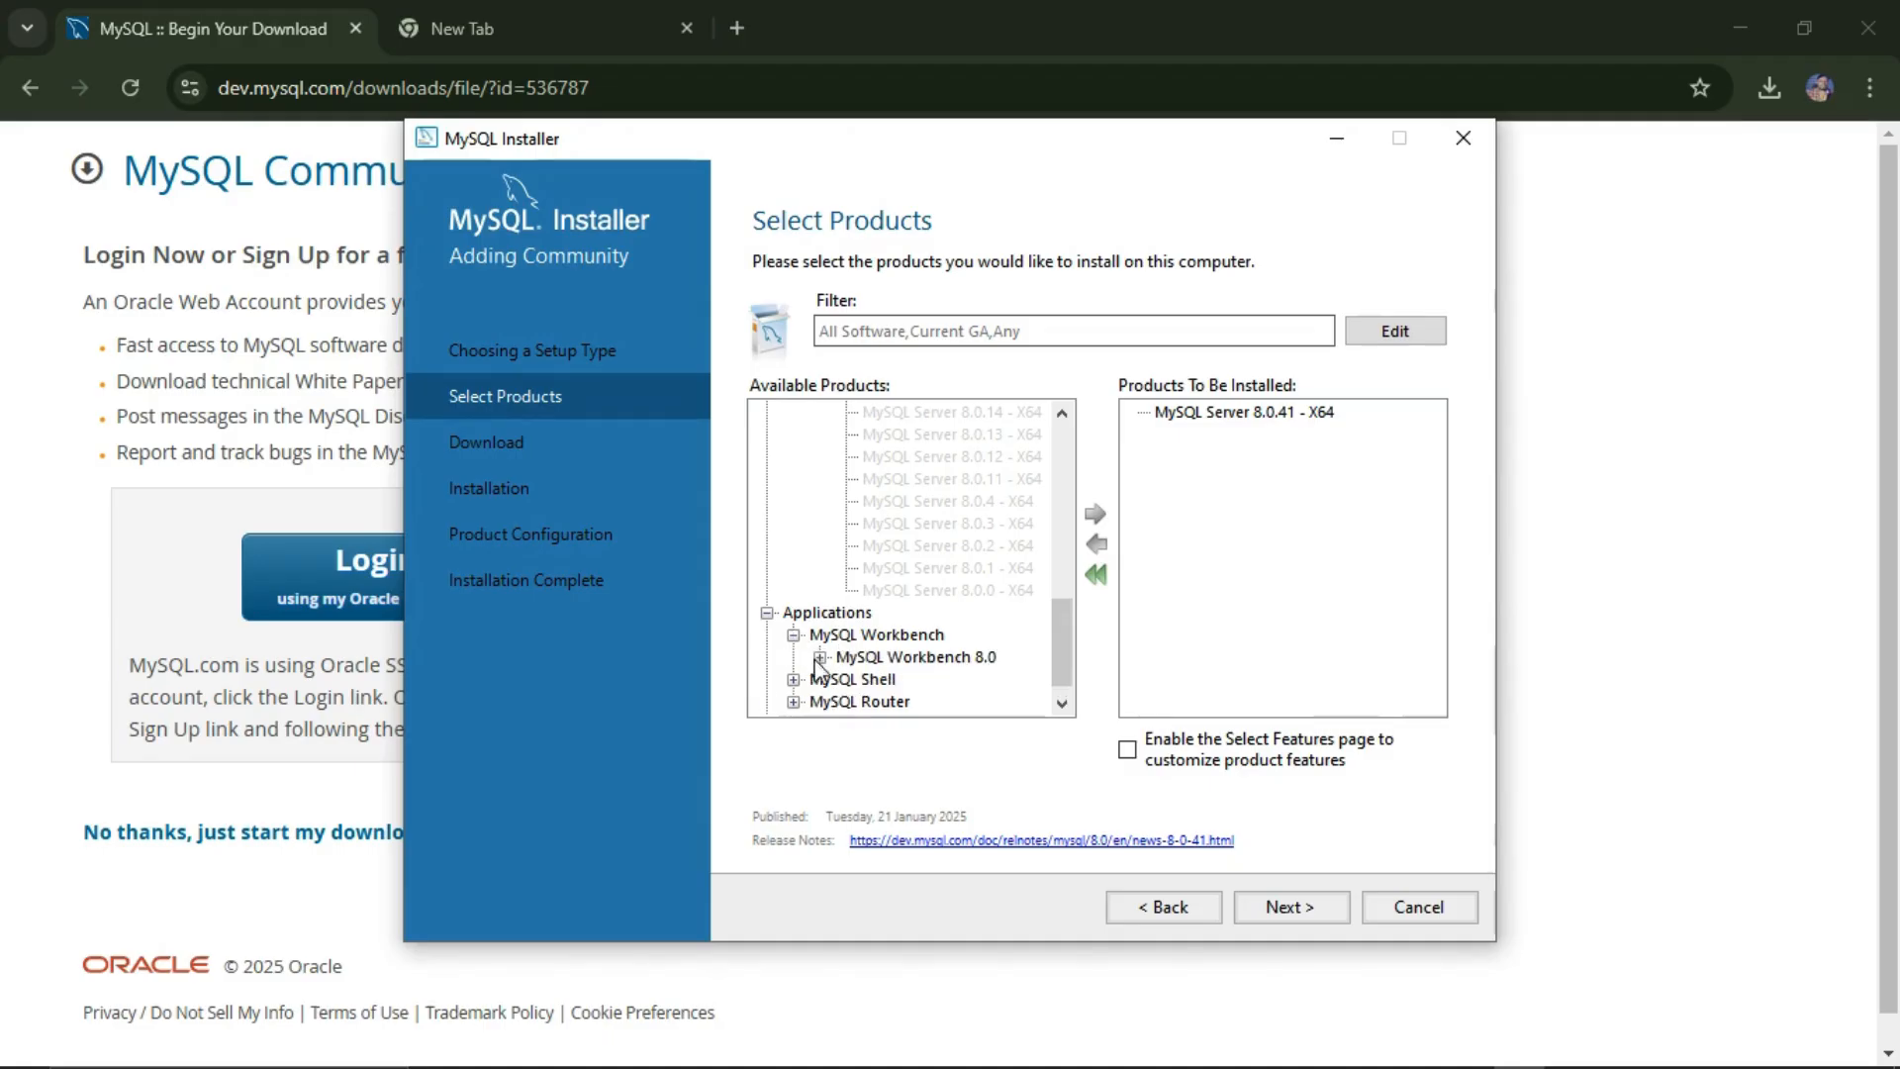
scroll(821, 661, "down", 3)
left_click(821, 659)
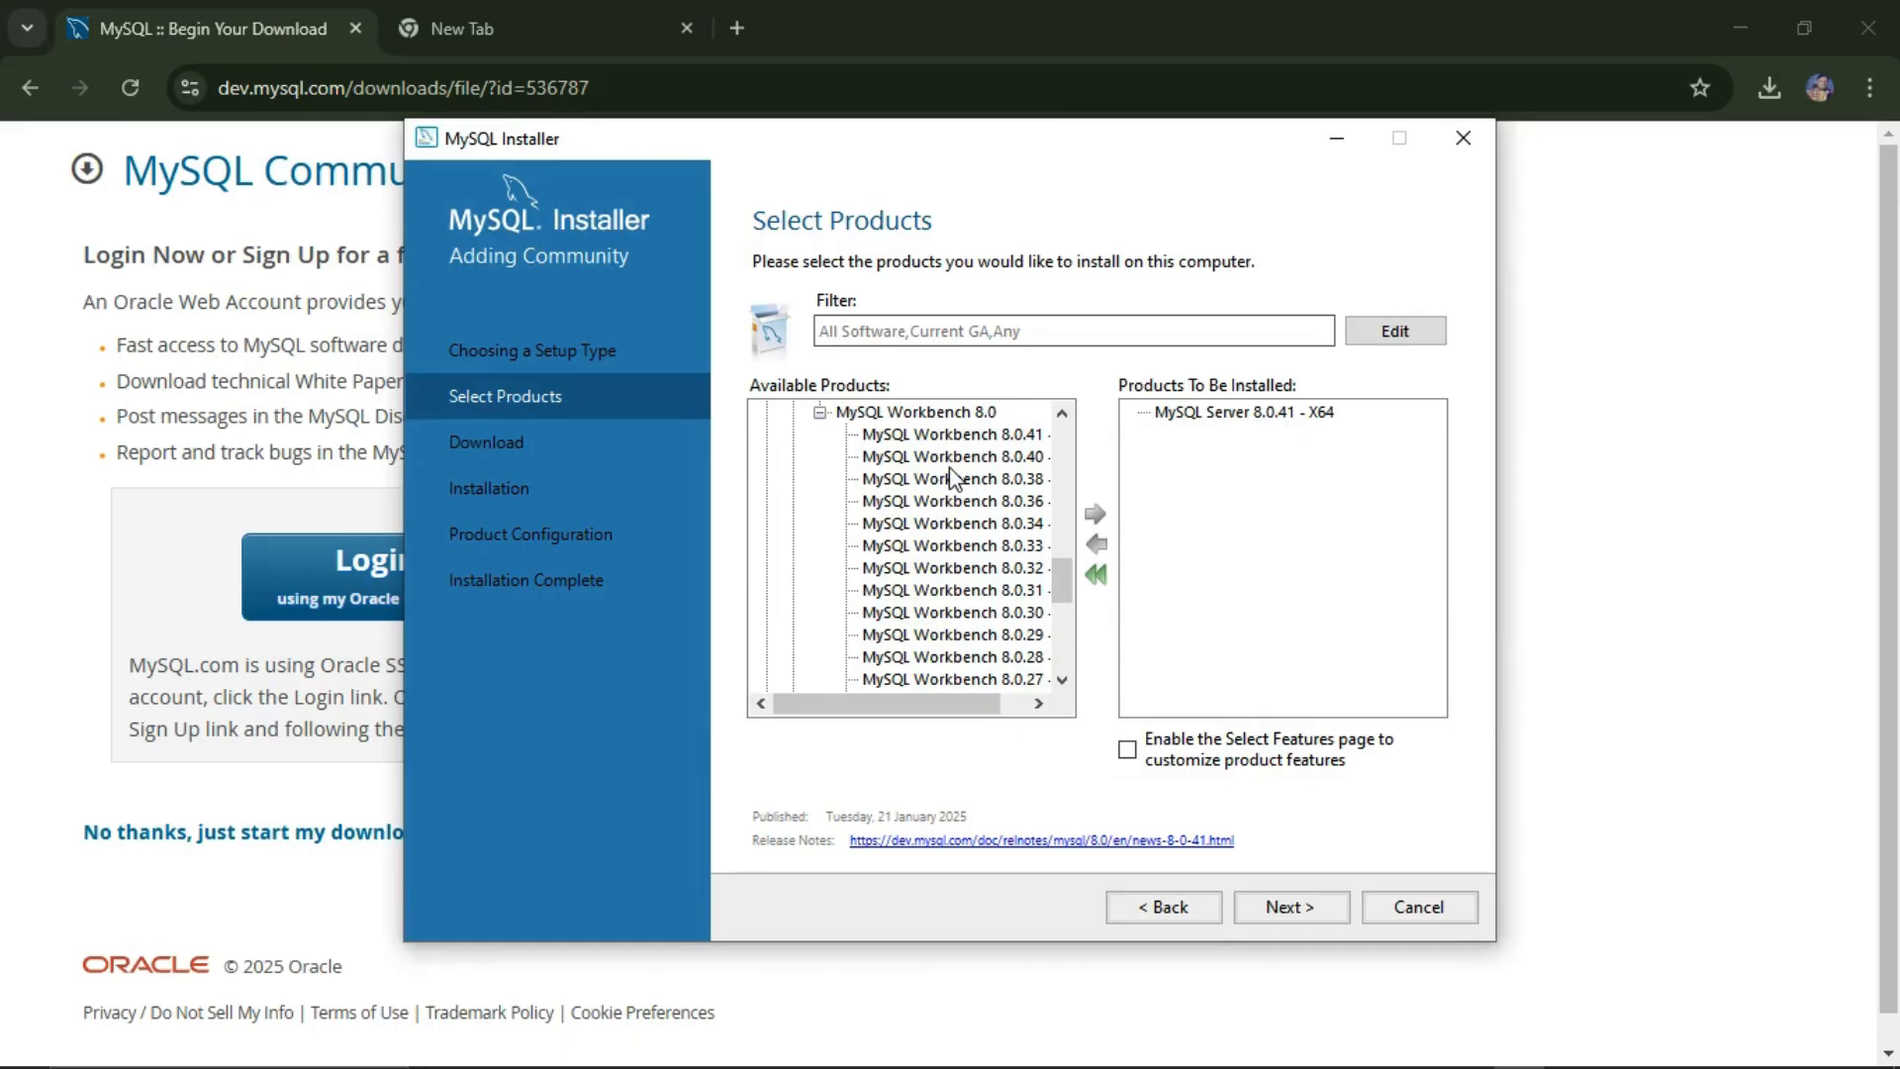
left_click(946, 436)
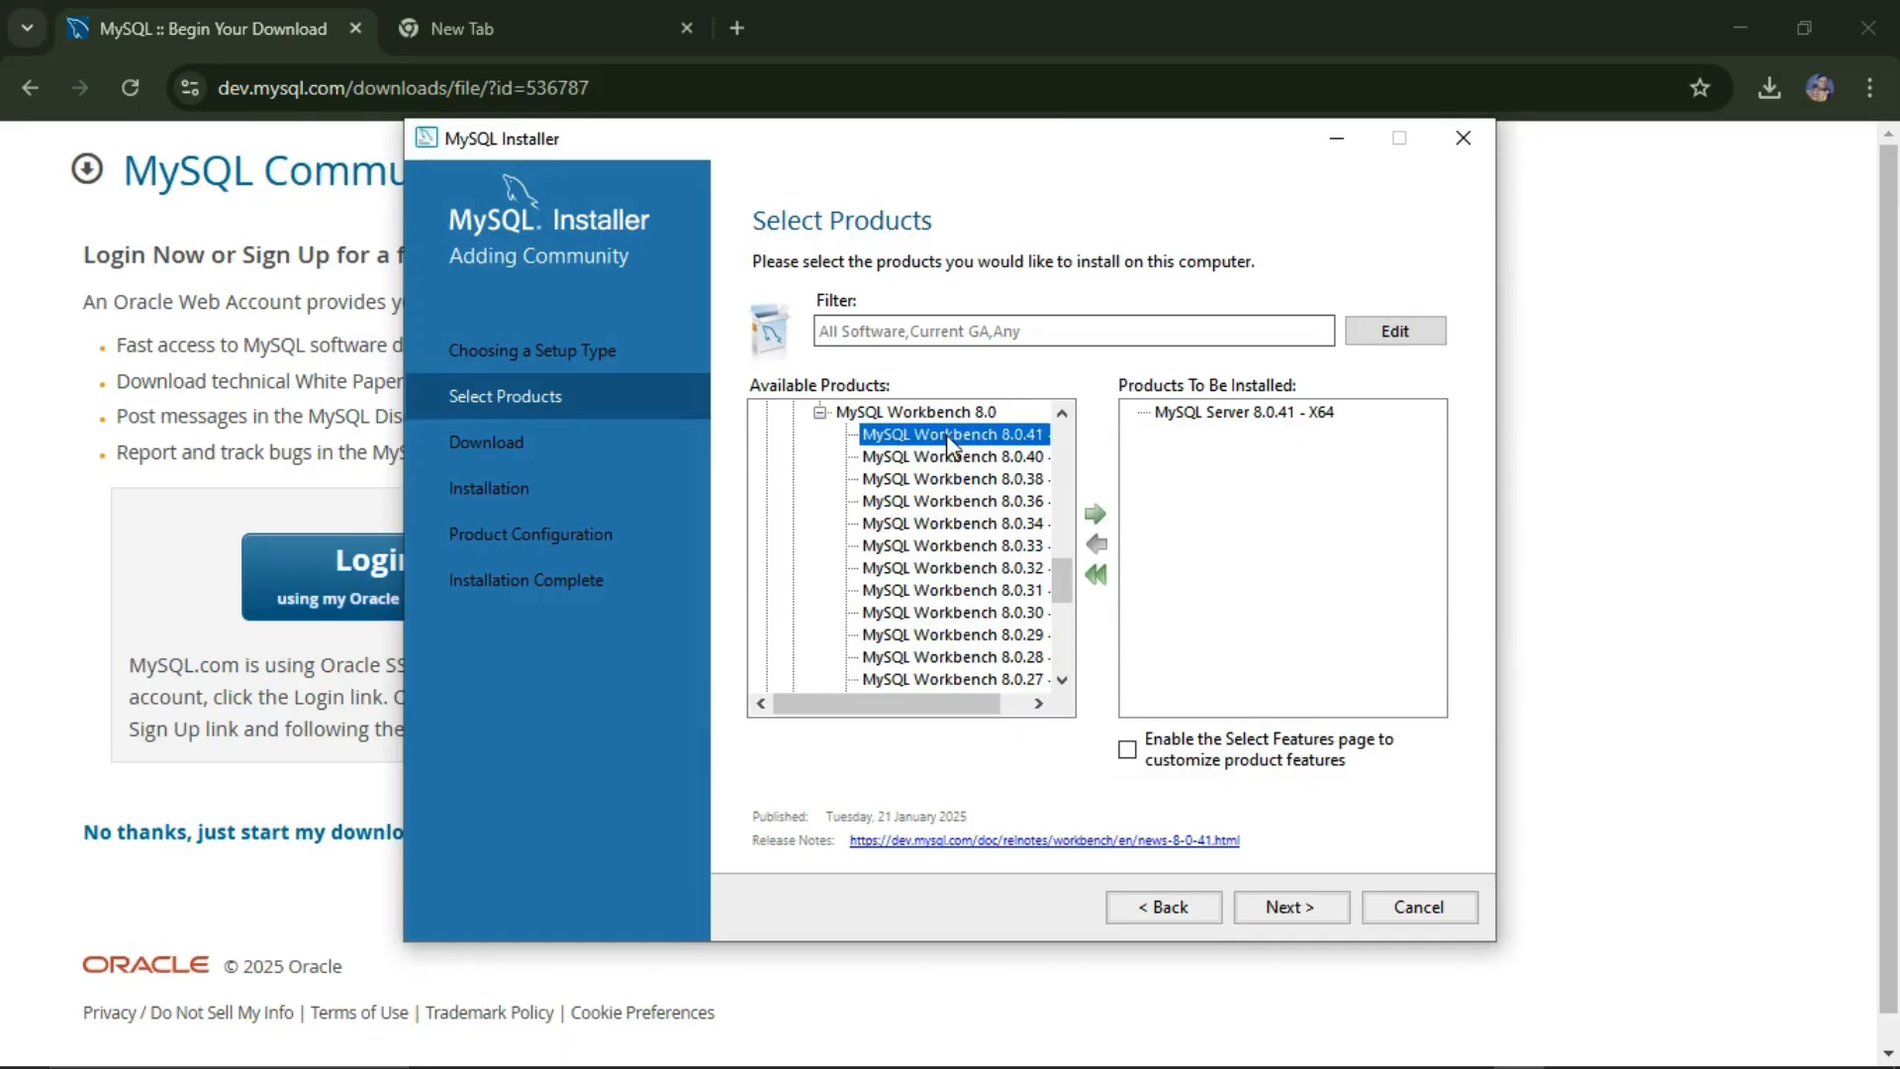
left_click(1094, 513)
scroll(811, 499, "down", 7)
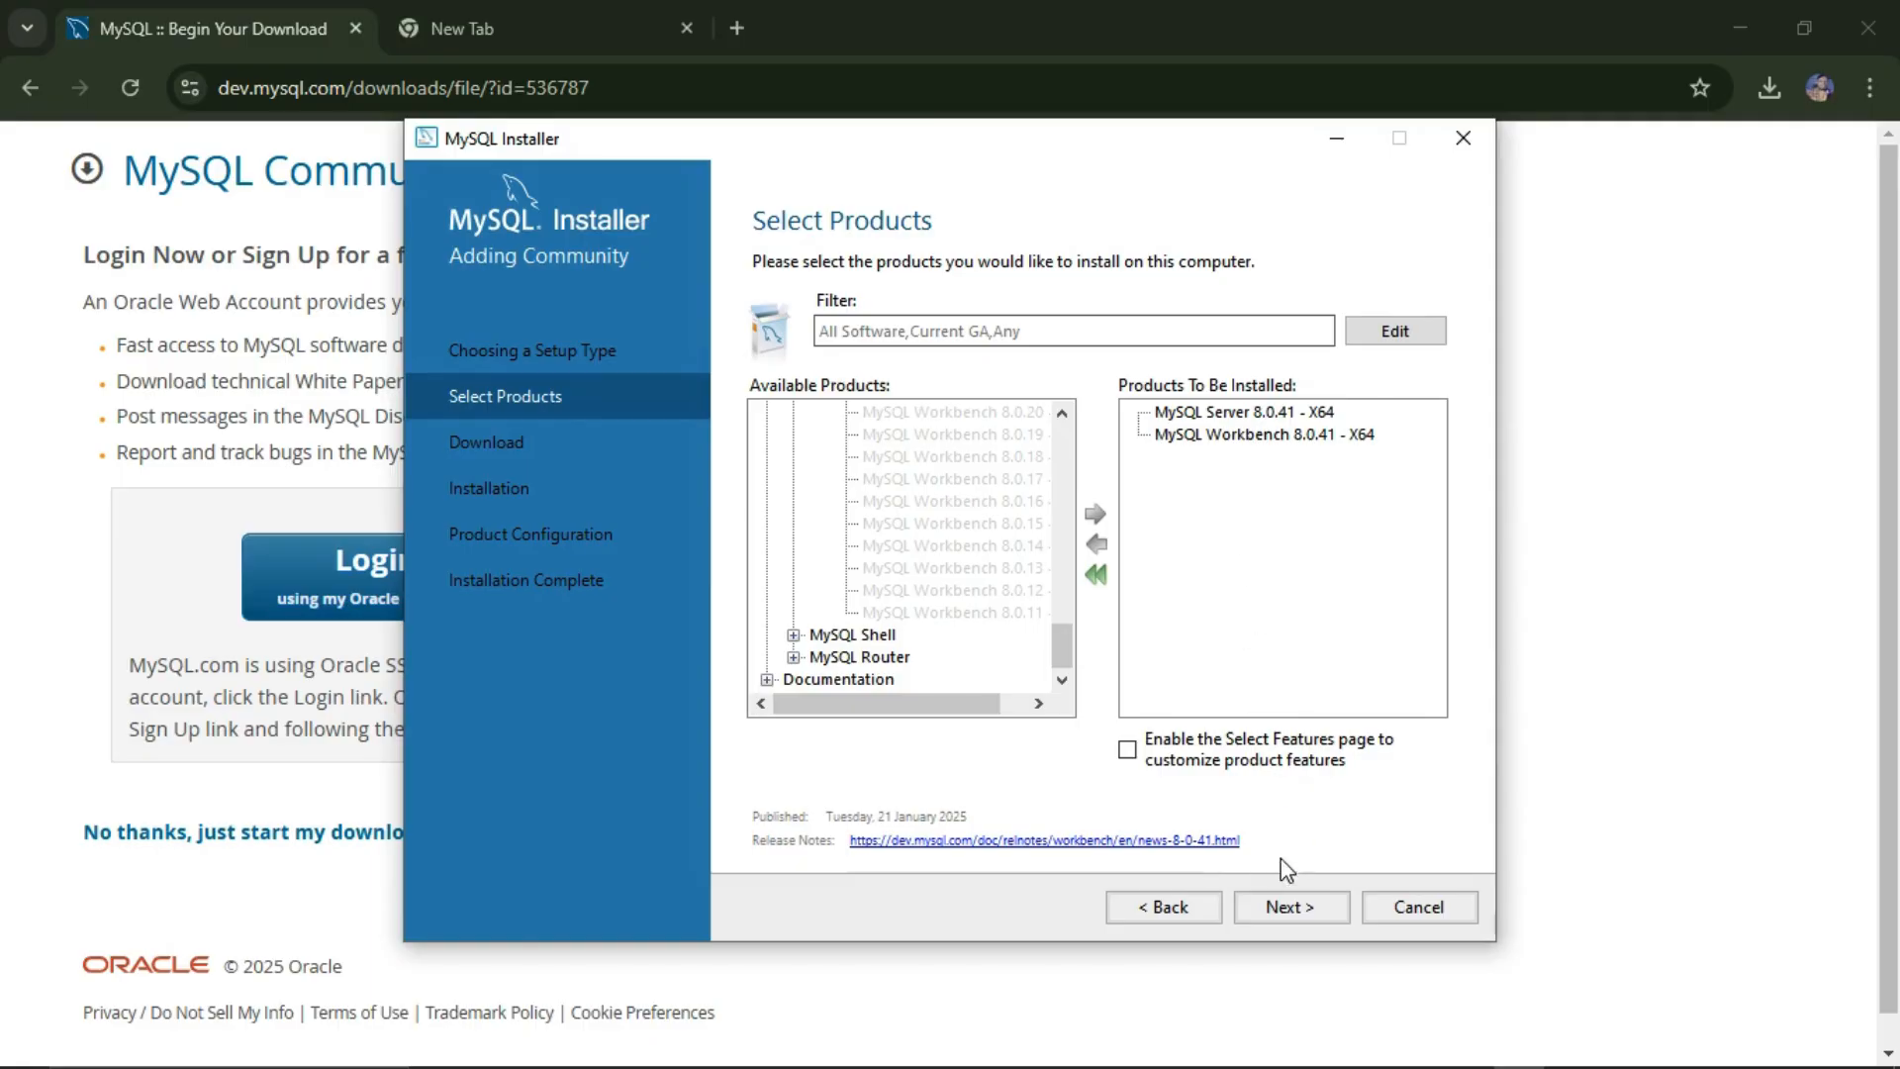
Step: Continue past the Path Conflicts page, answering Yes to keep the existing install and data paths
left_click(1283, 907)
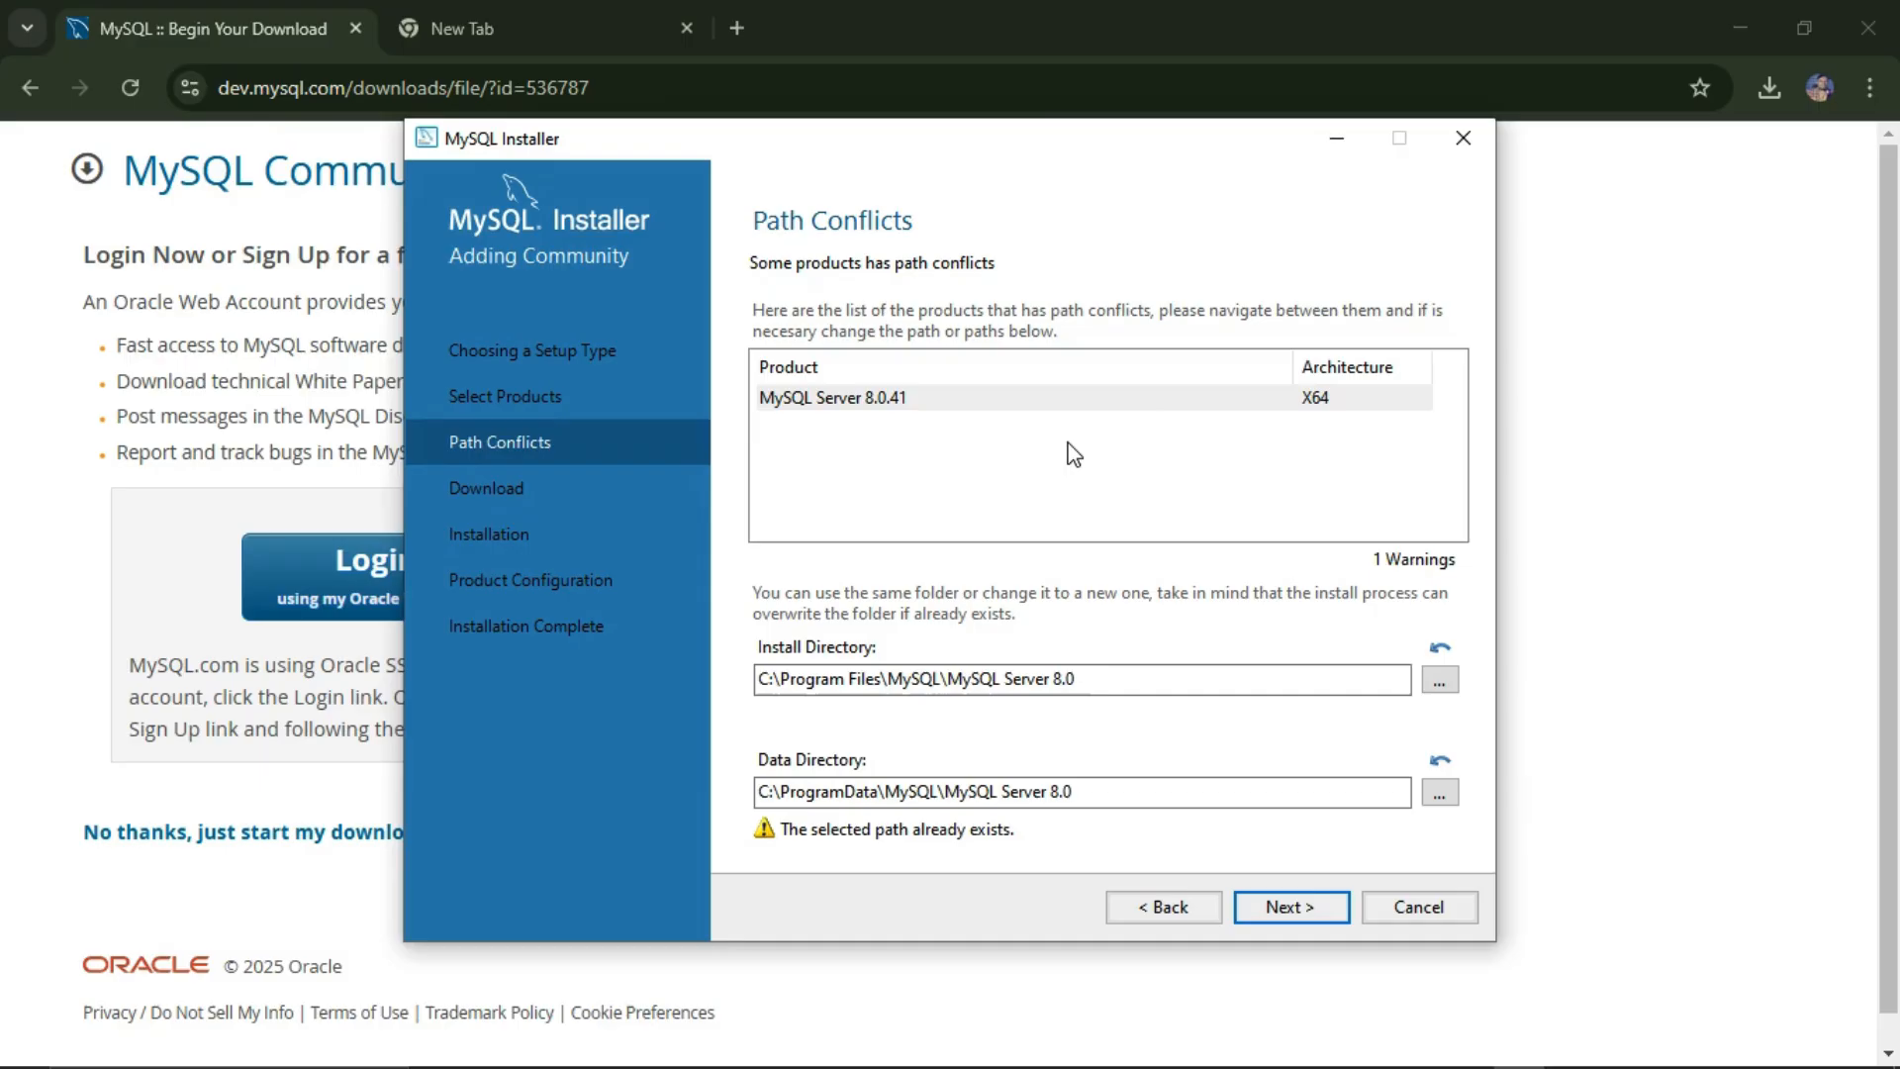
left_click(1312, 907)
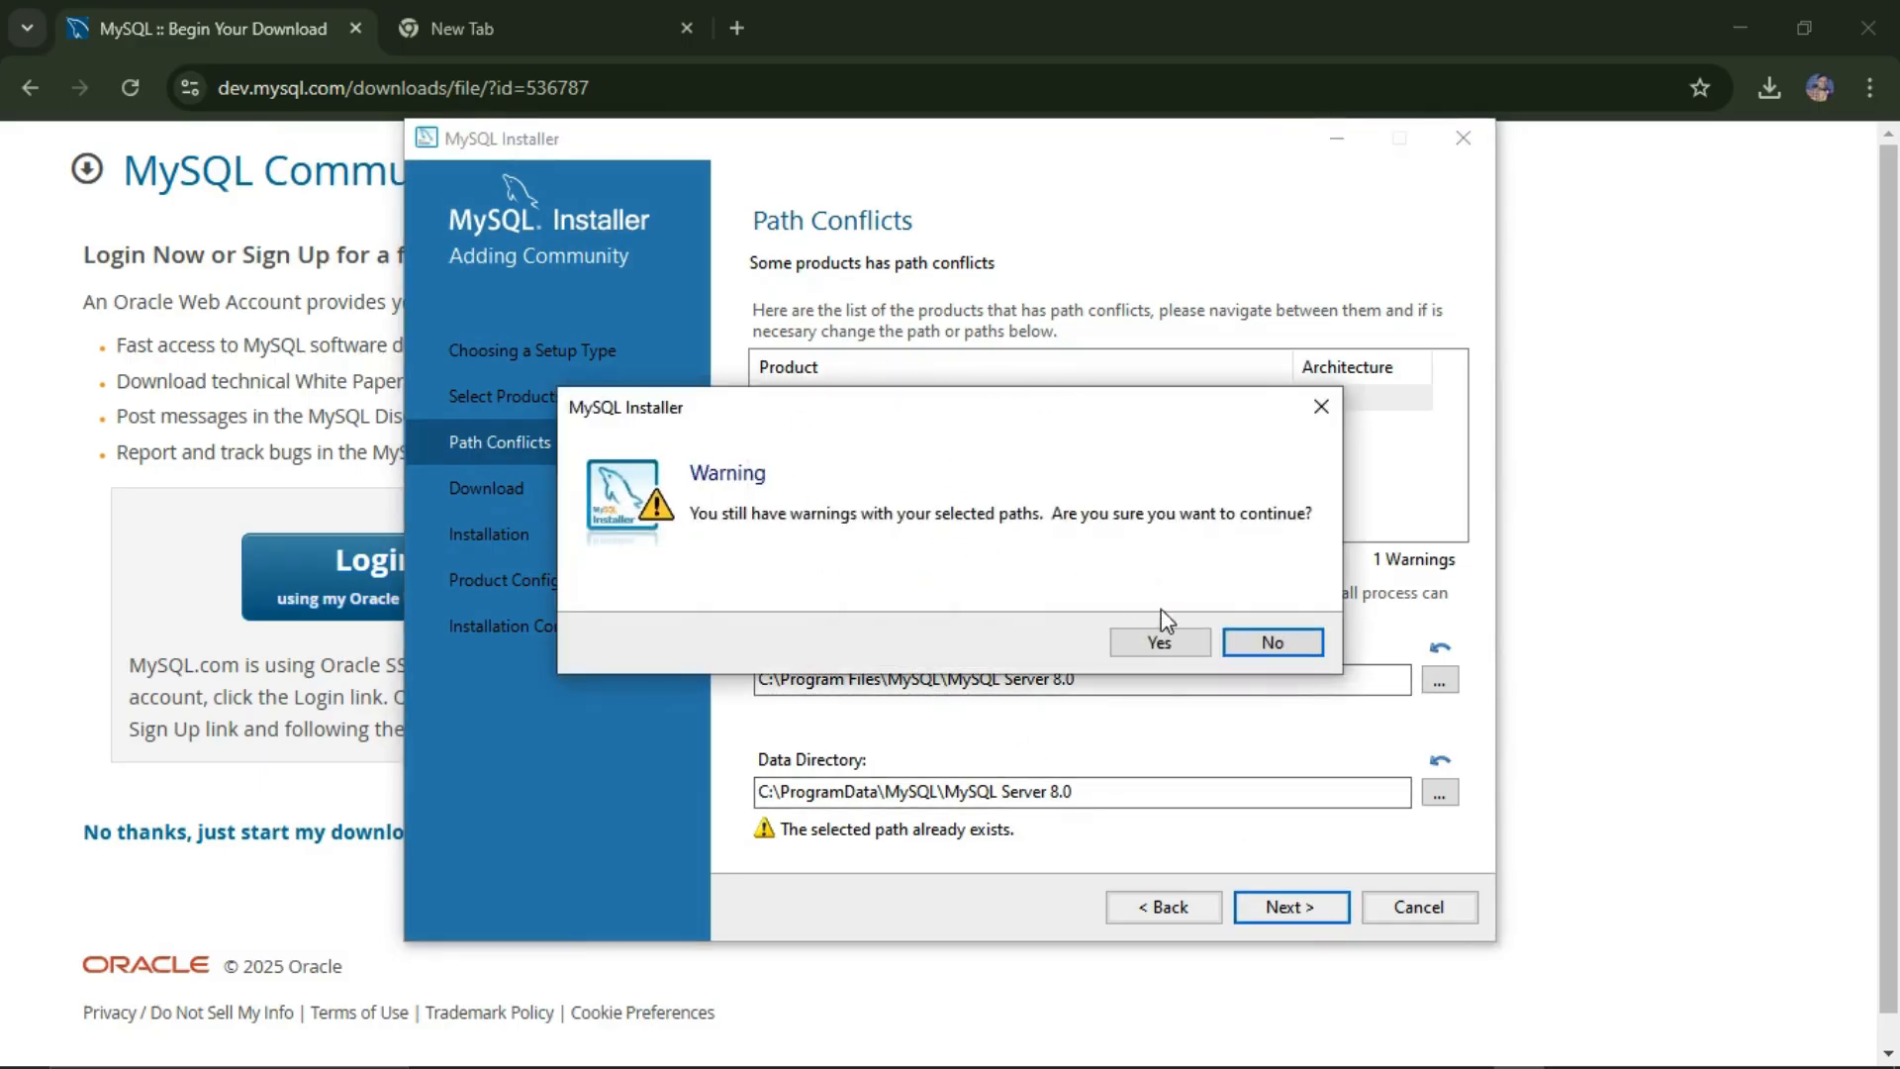
left_click(1173, 642)
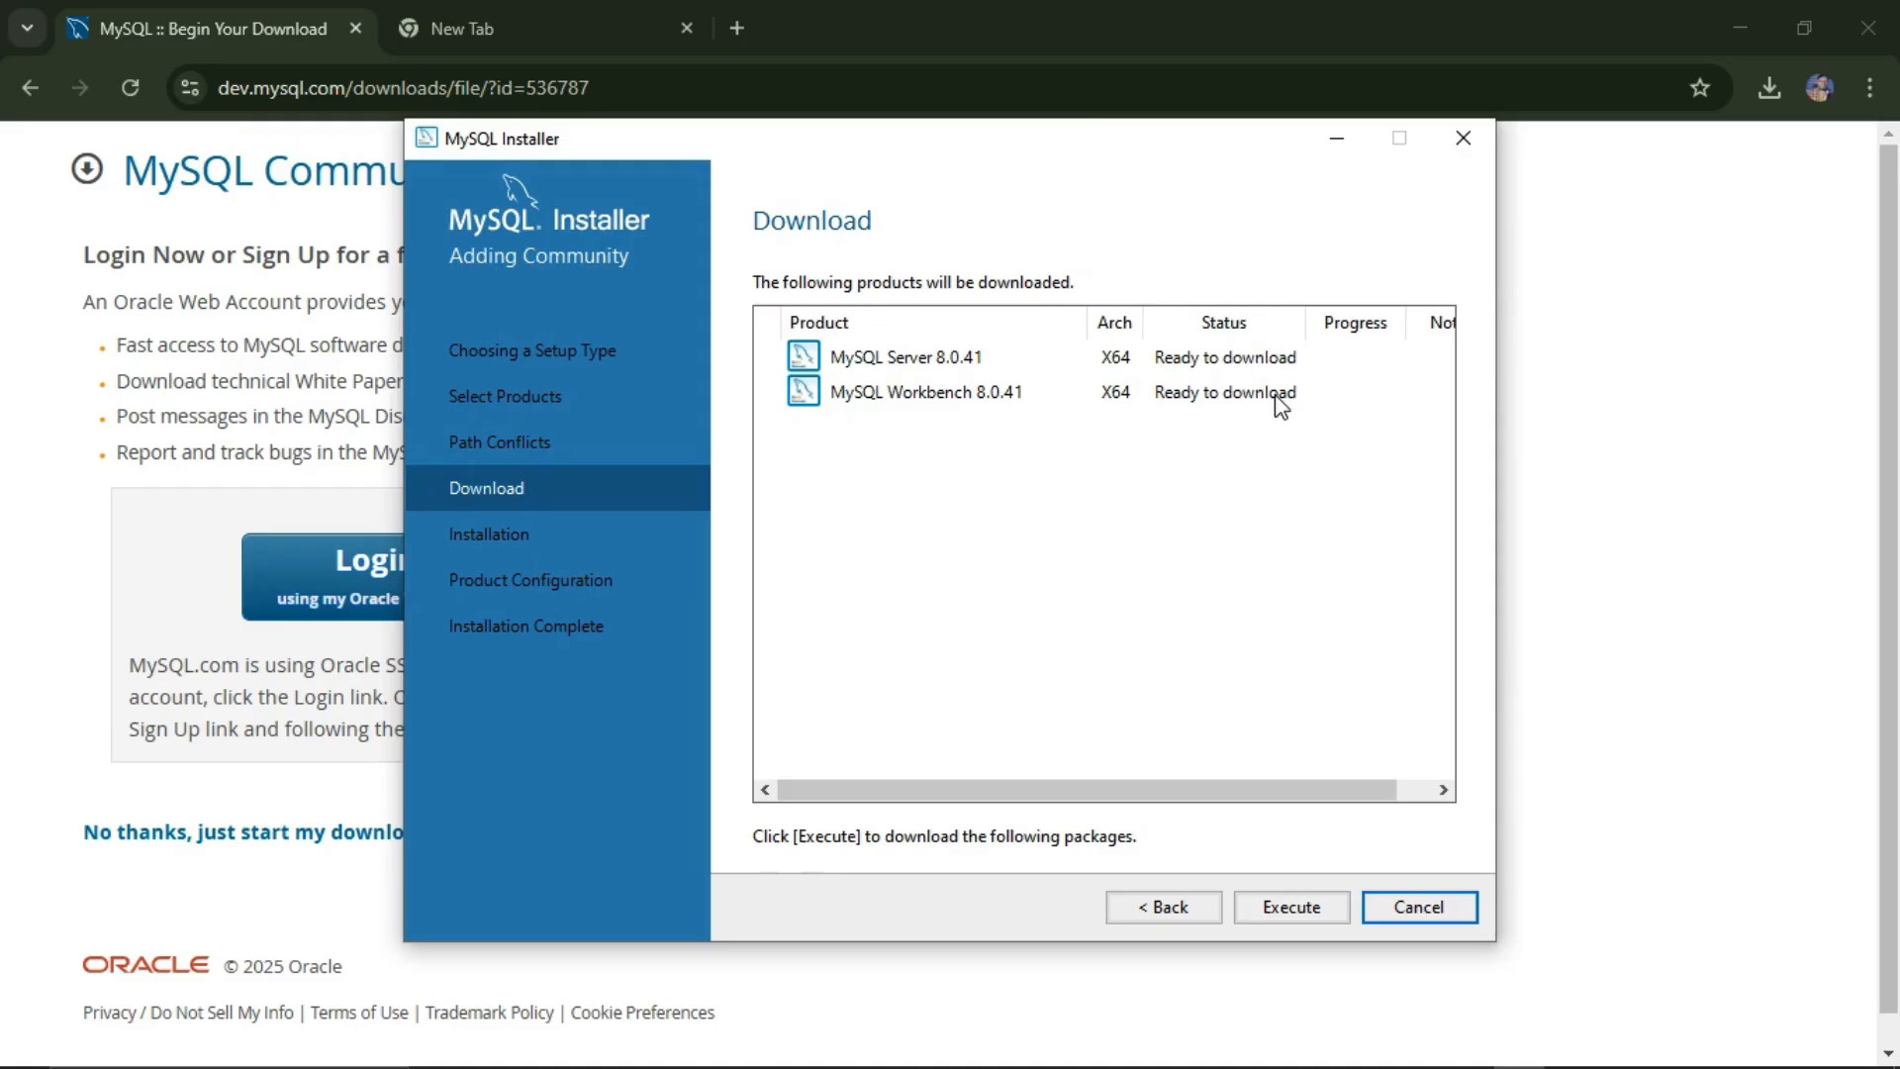
Step: Execute the downloads of Server and Workbench 8.0.41, then continue to the Installation step
left_click(1296, 906)
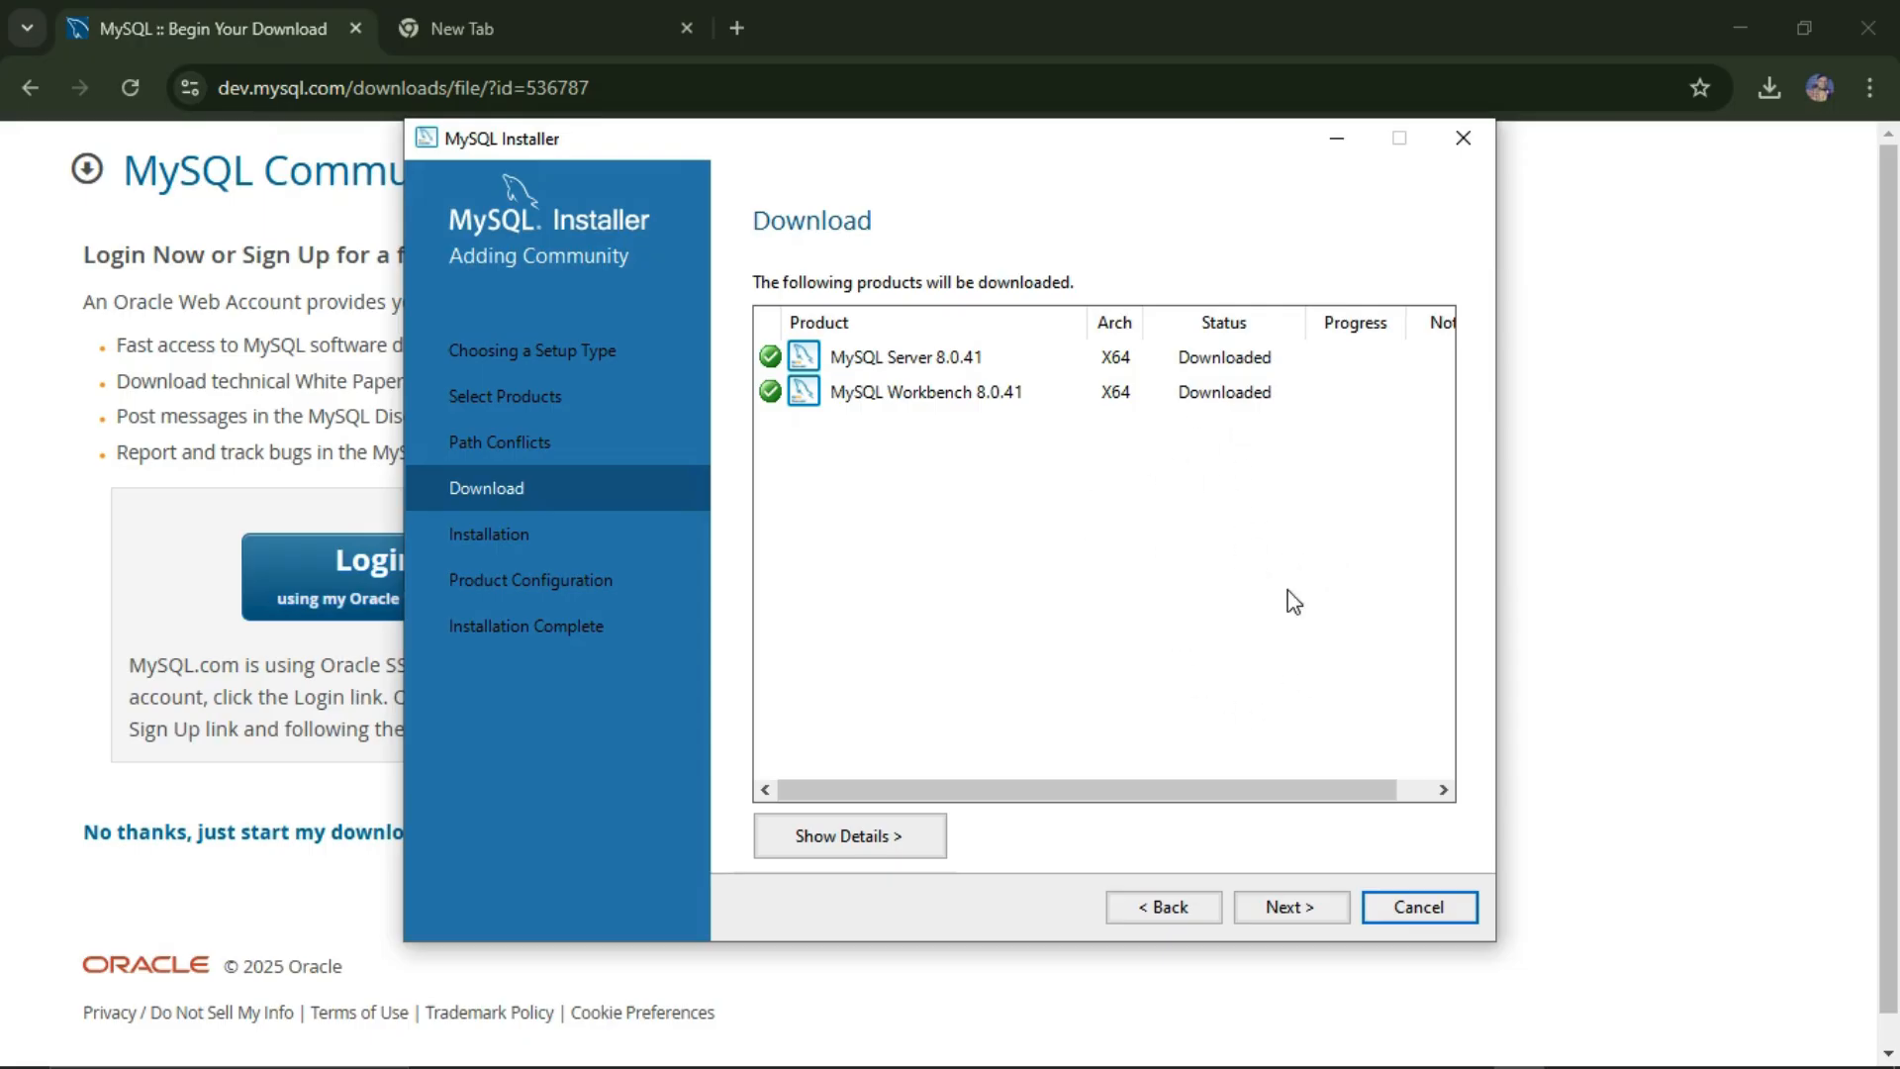
left_click(1288, 909)
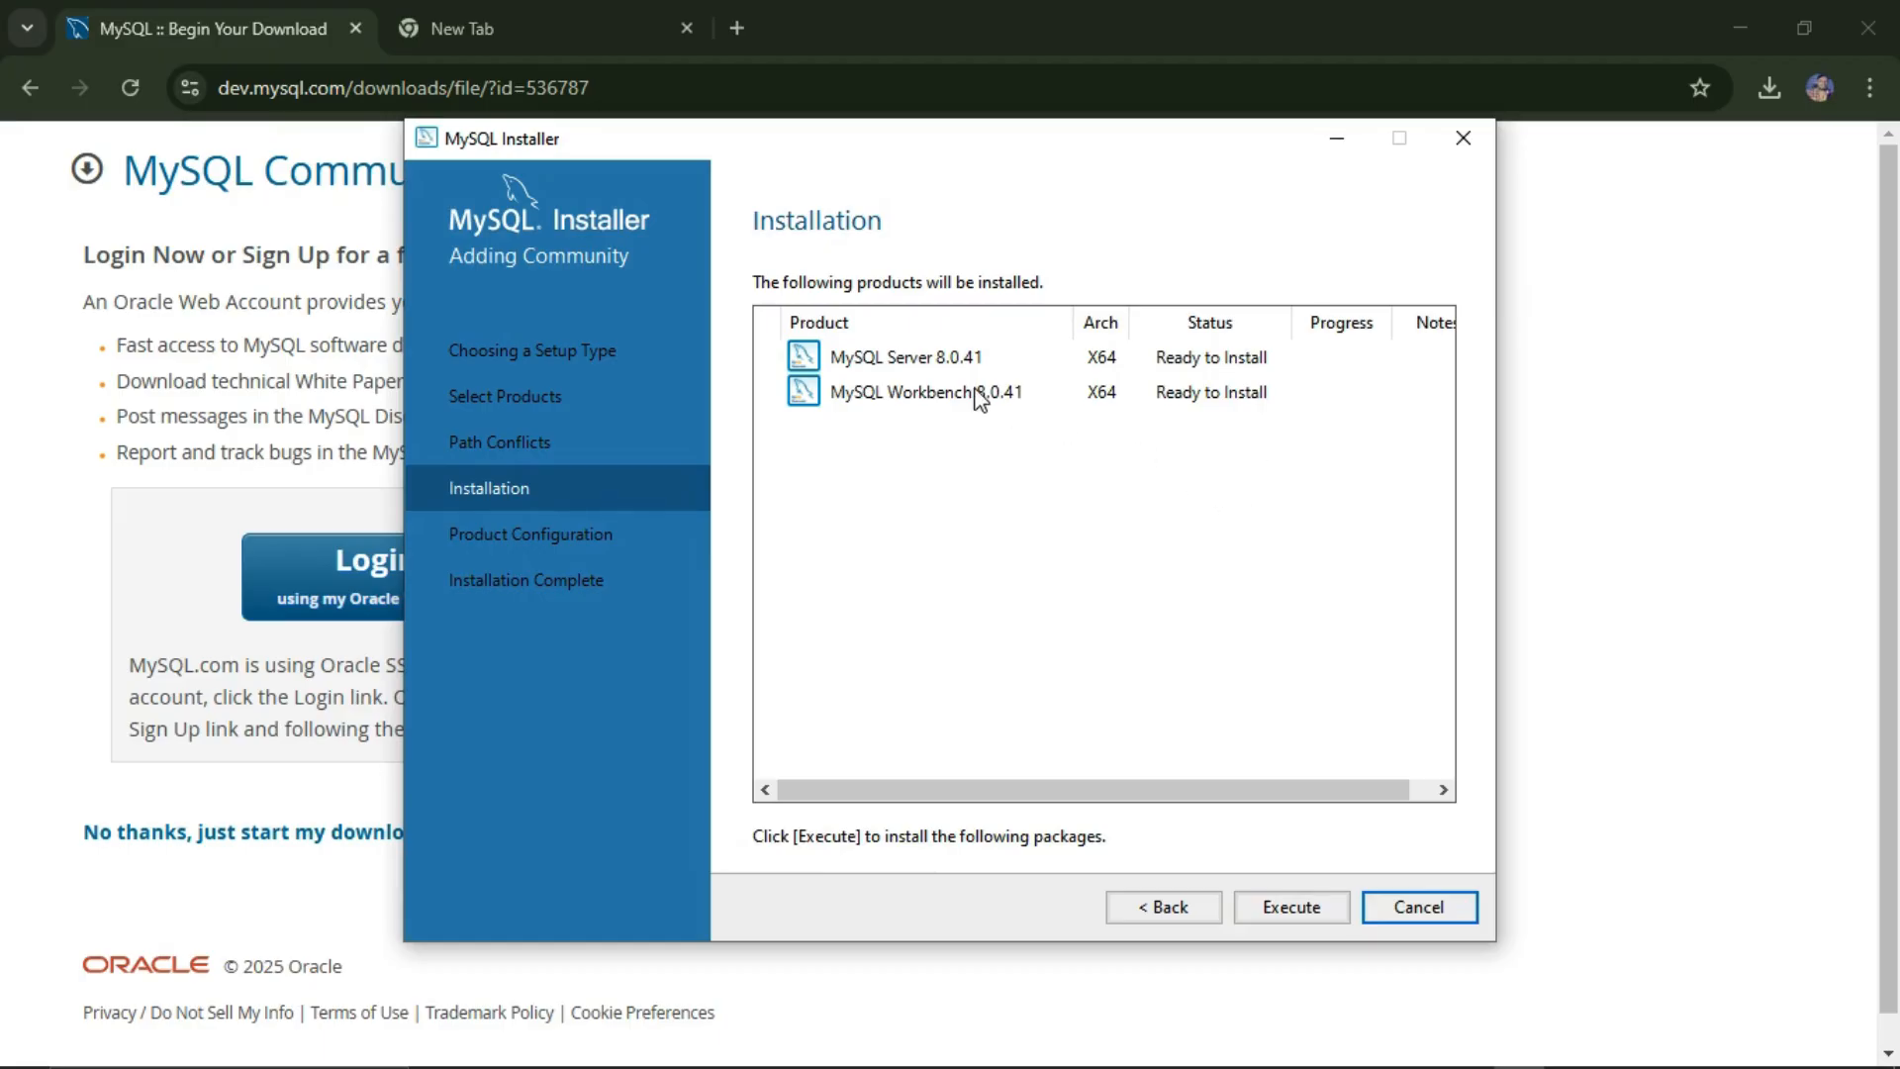
Step: Install MySQL Server 8.0.41 and MySQL Workbench 8.0.41, then continue to Product Configuration
left_click(1290, 912)
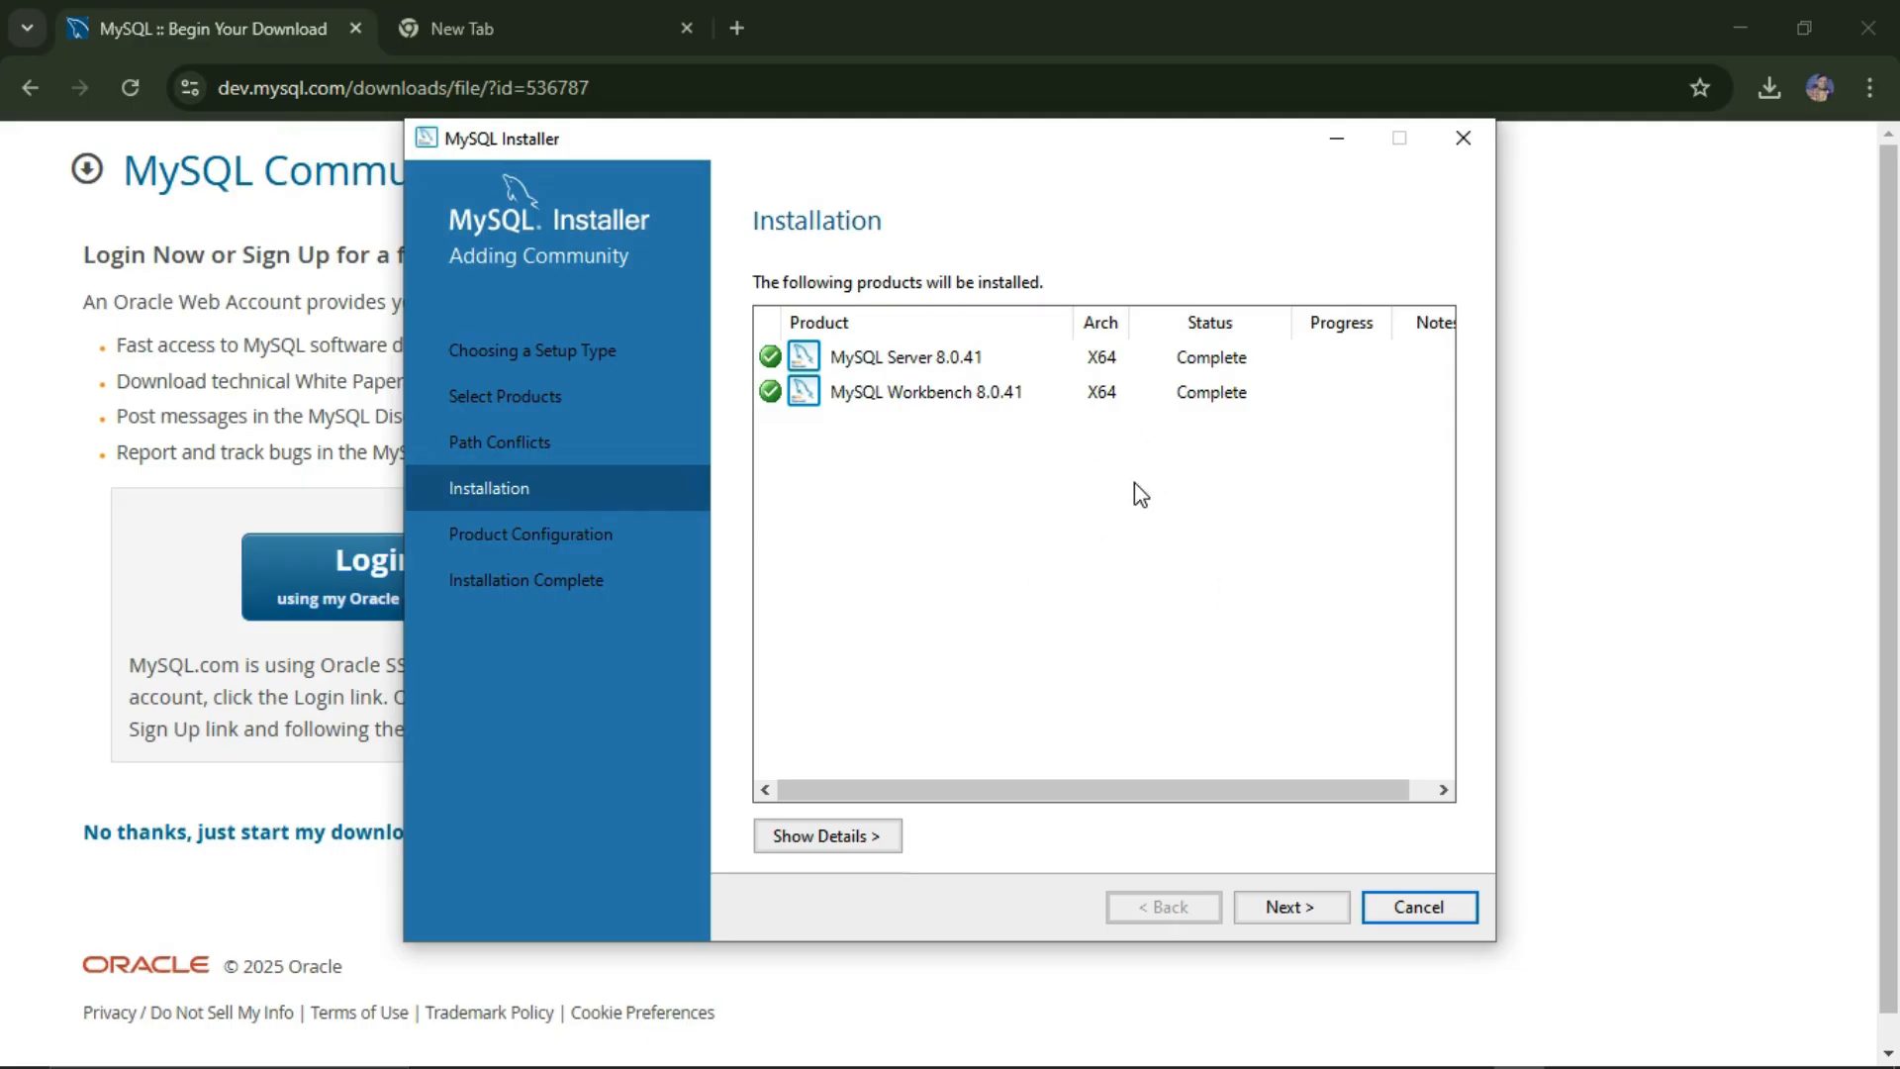
left_click(1309, 908)
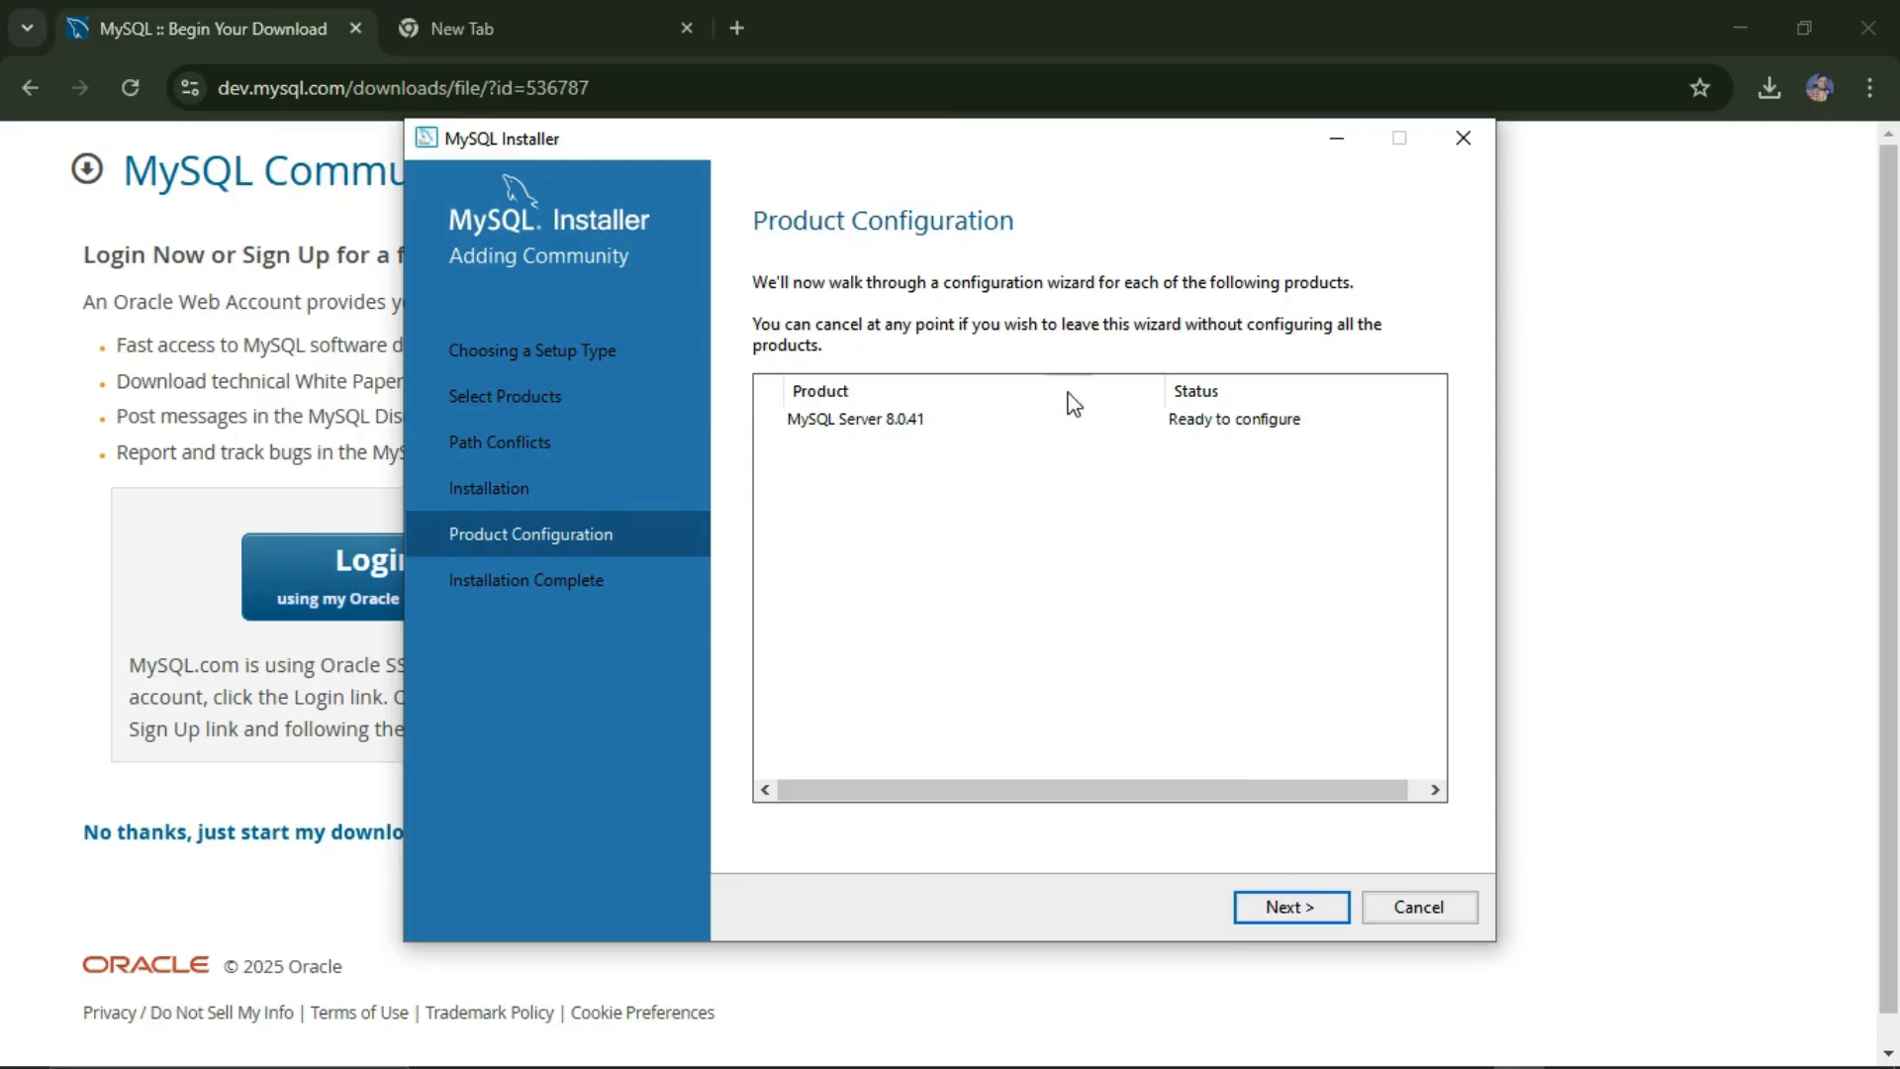
Step: Keep the Development Computer config type on port 3306 and continue to Authentication Method
left_click(1287, 907)
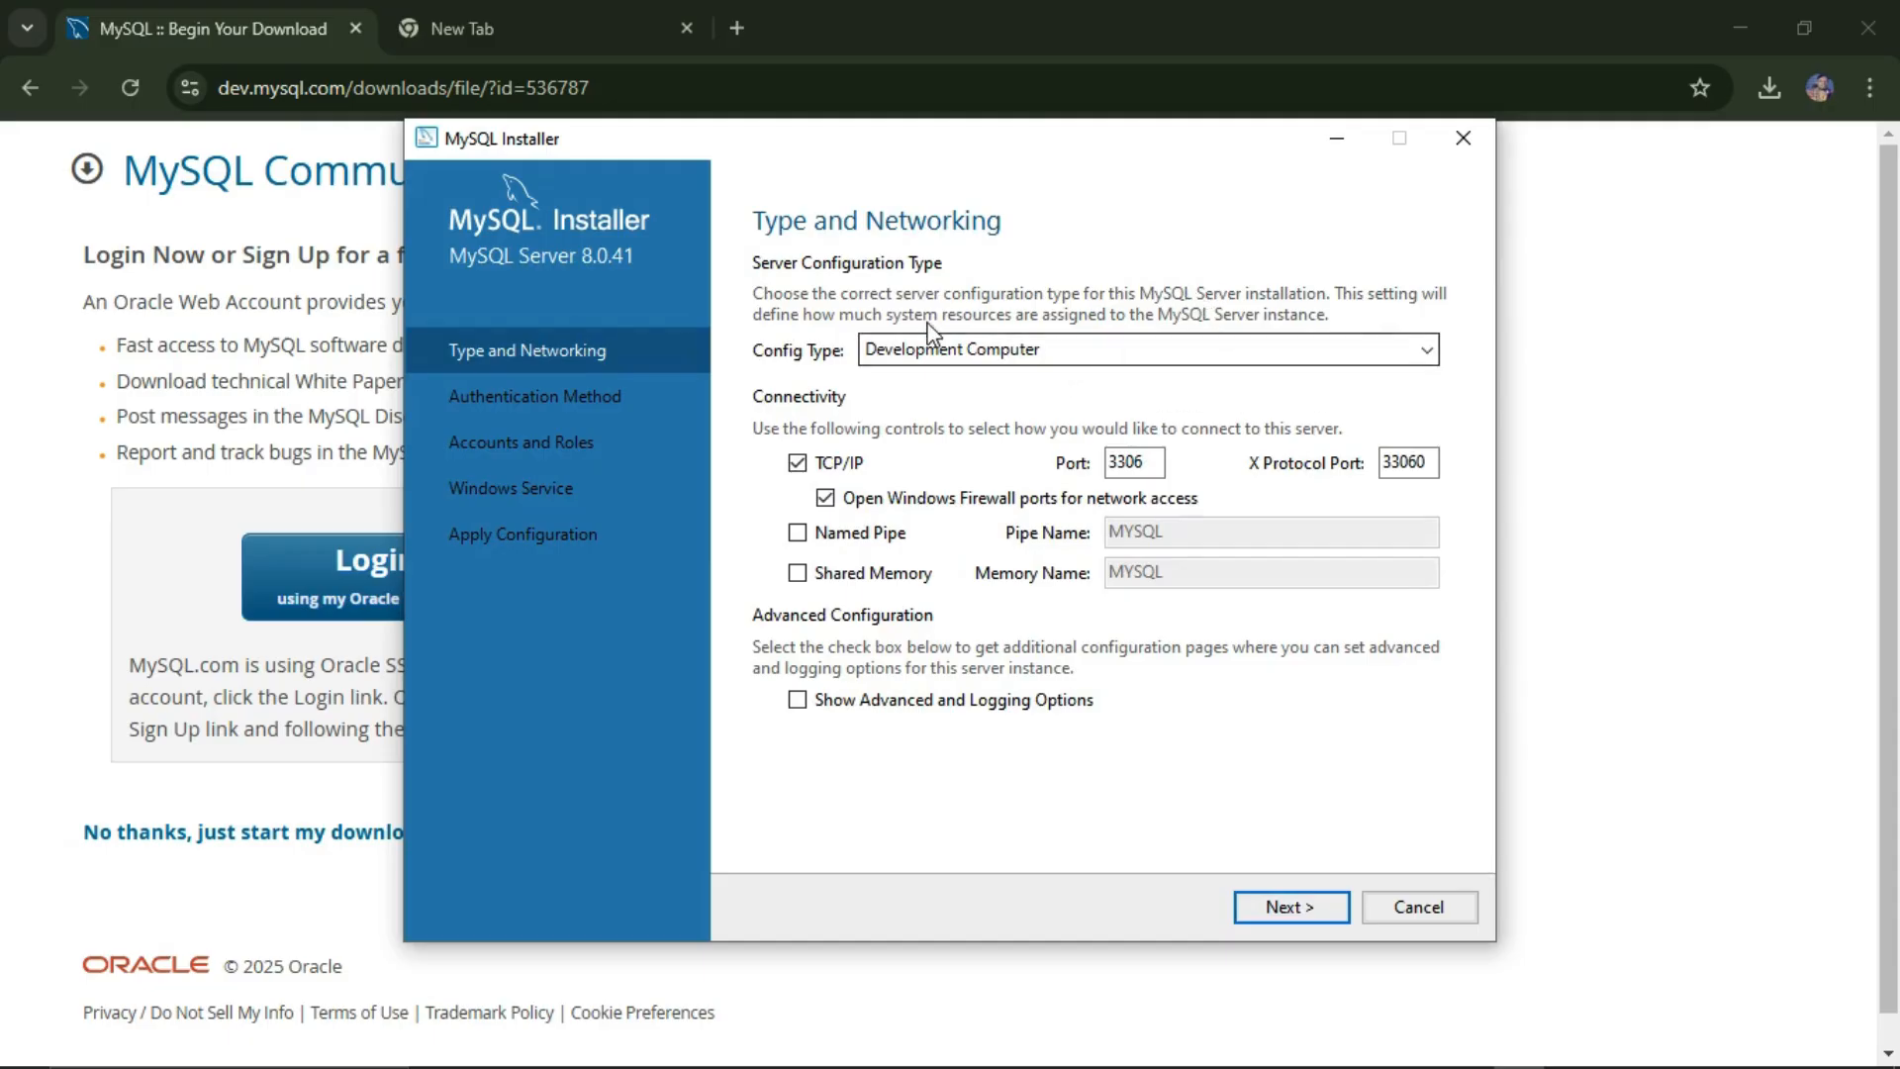
left_click(1096, 356)
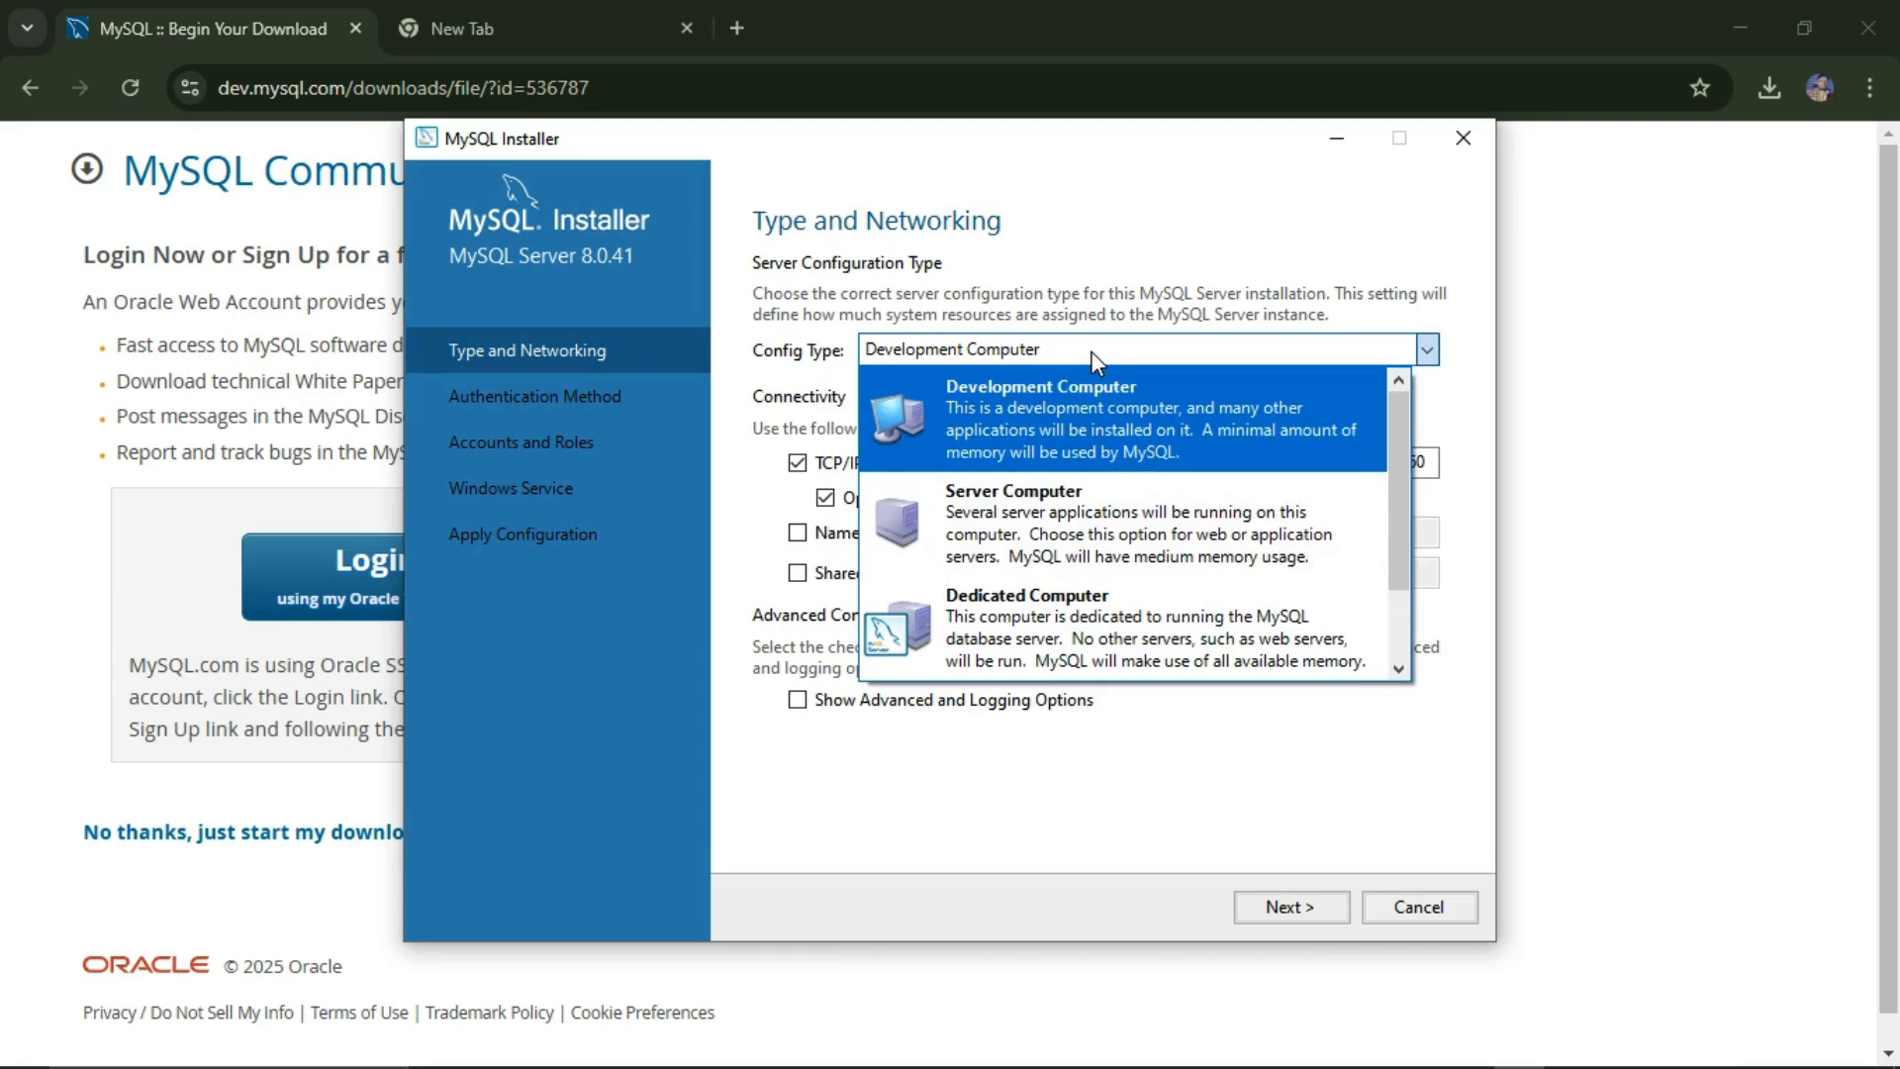
left_click(1104, 392)
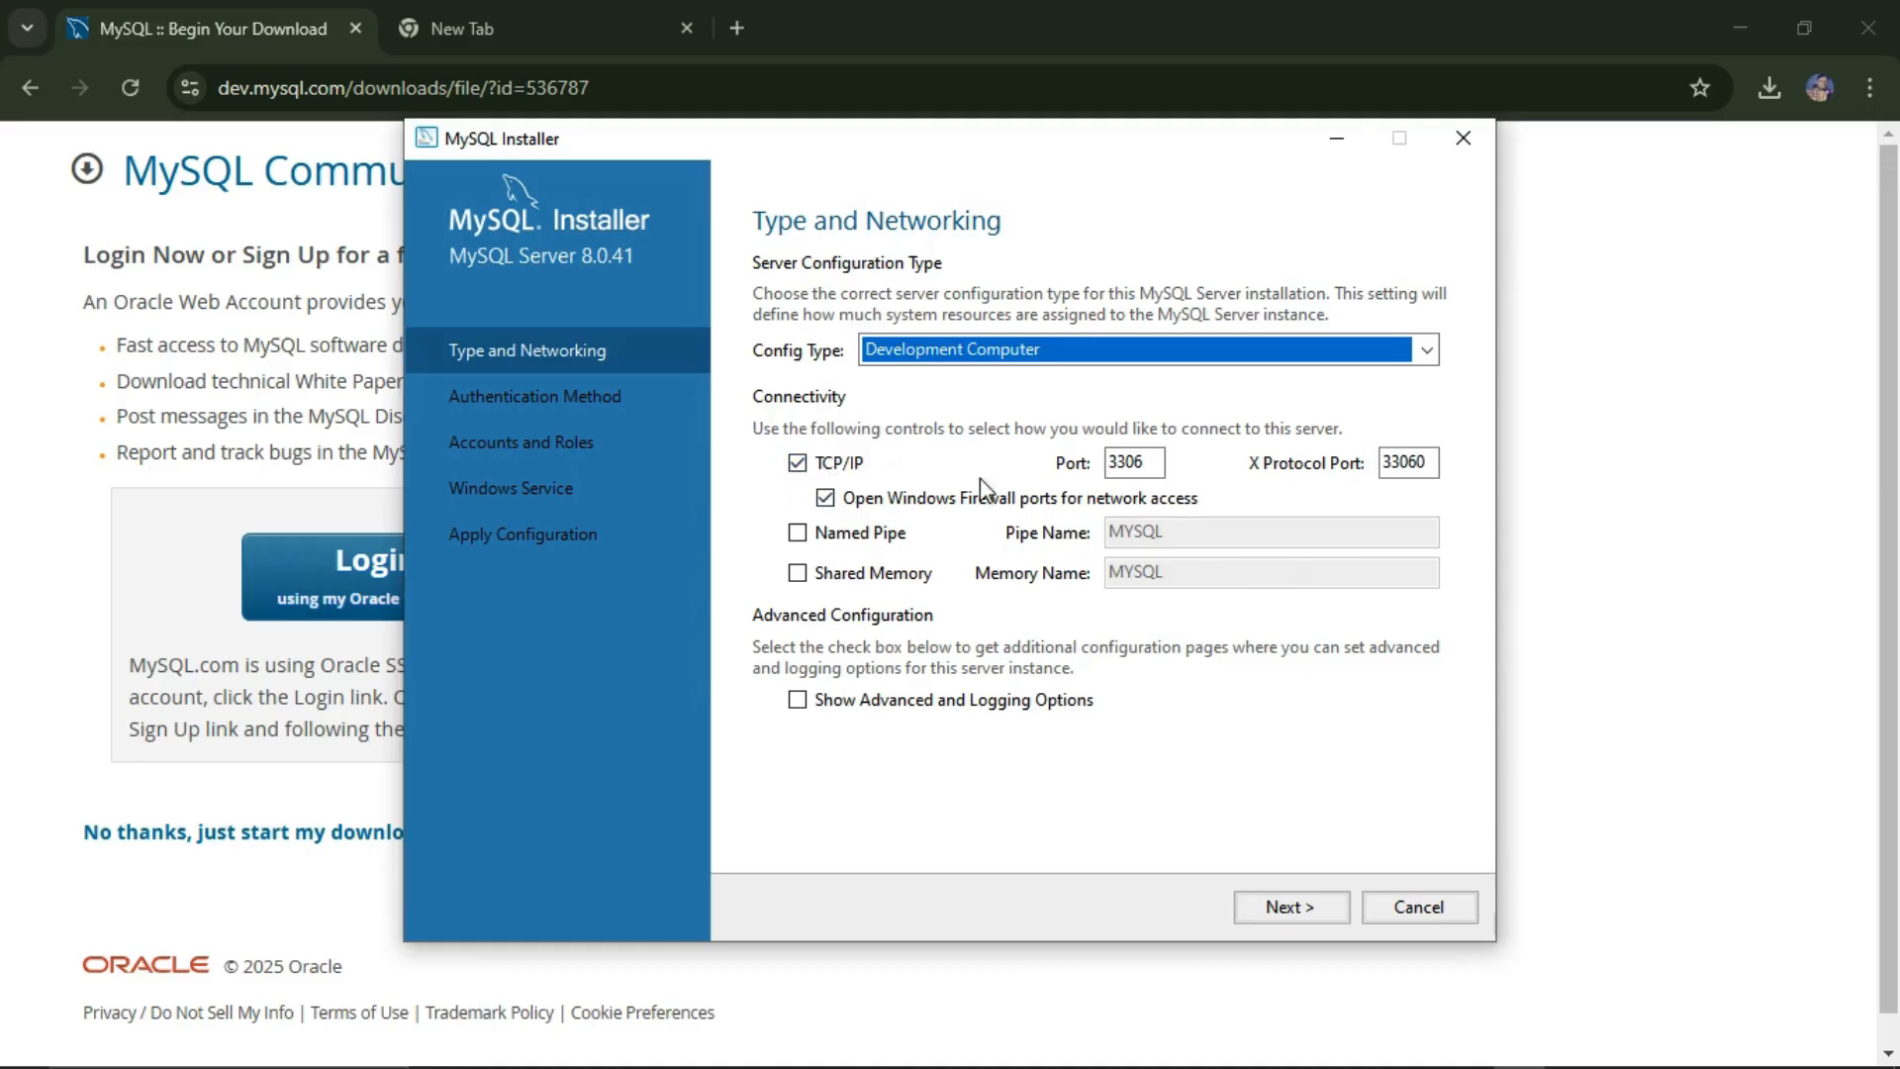
double_click(1133, 465)
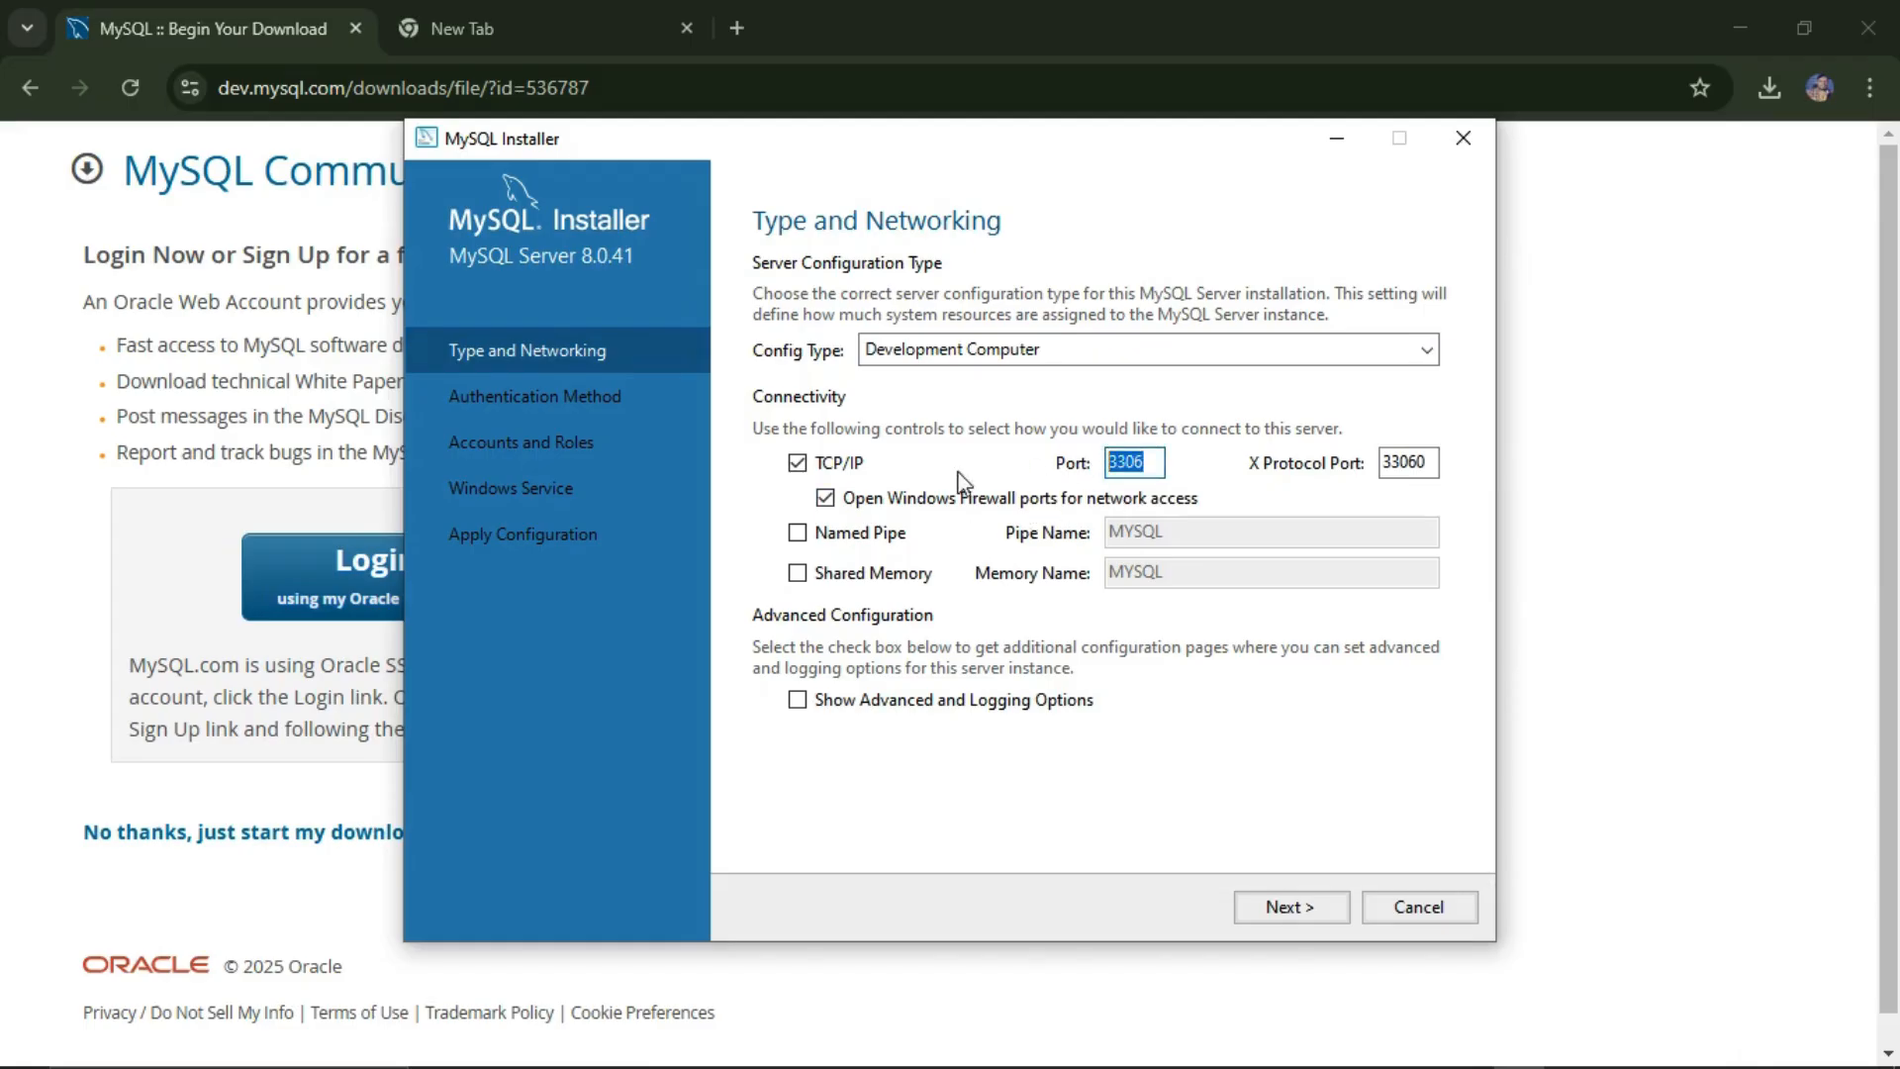
left_click(1299, 916)
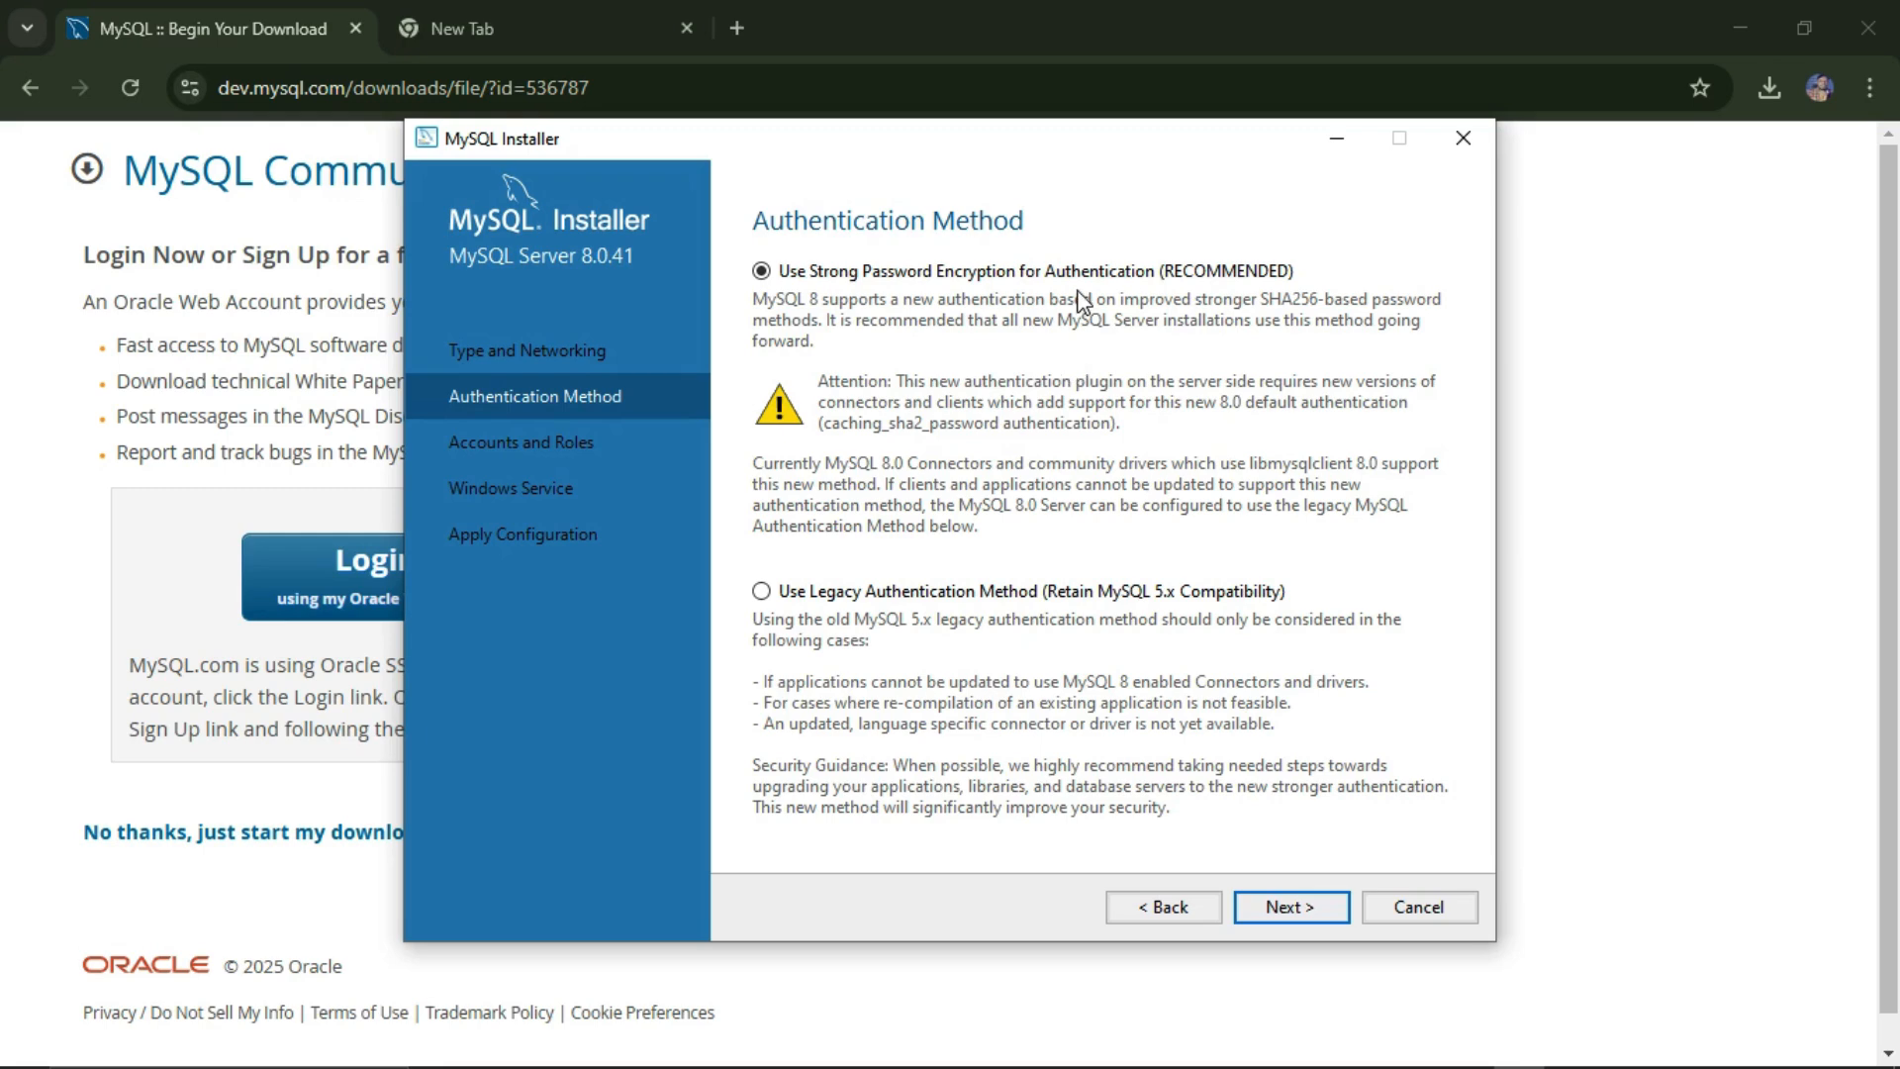
Step: Keep Strong Password Encryption, enter and verify the current root password, and continue
left_click(1292, 910)
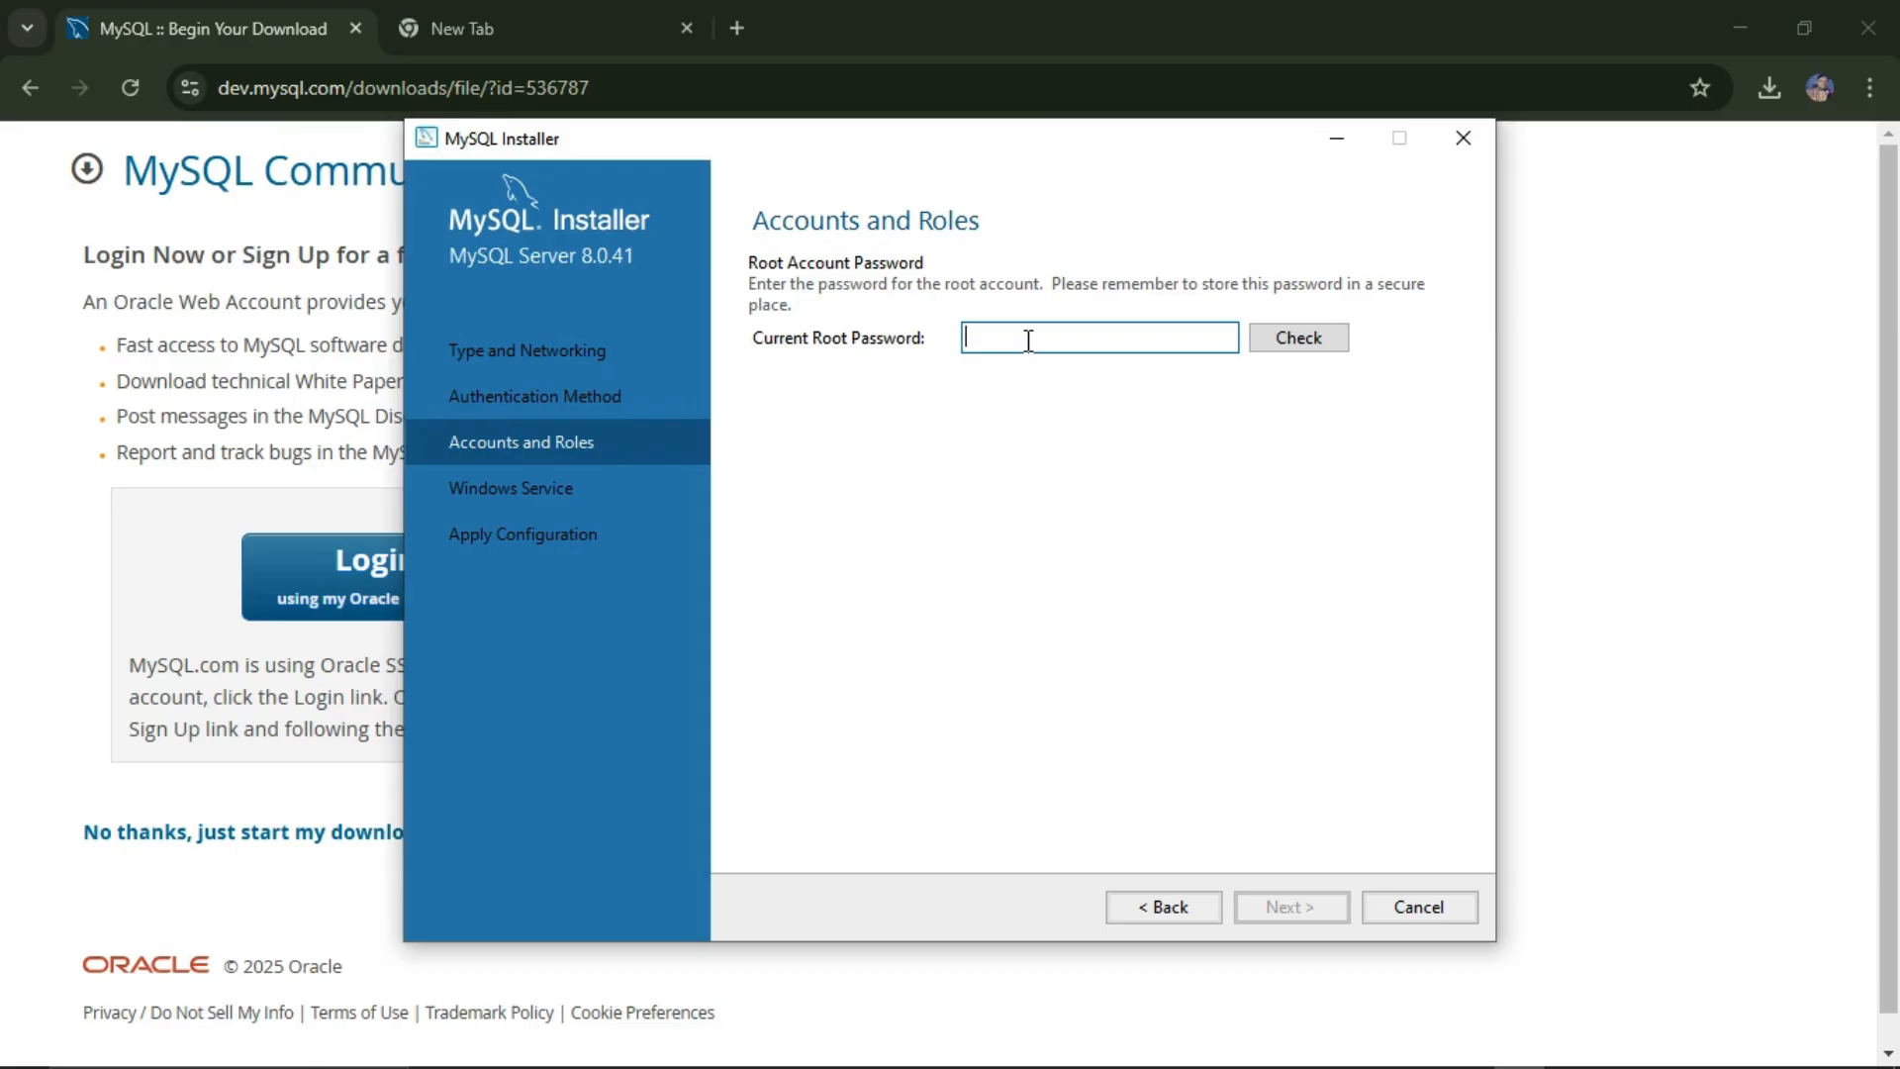
type("1234567890")
left_click(1320, 322)
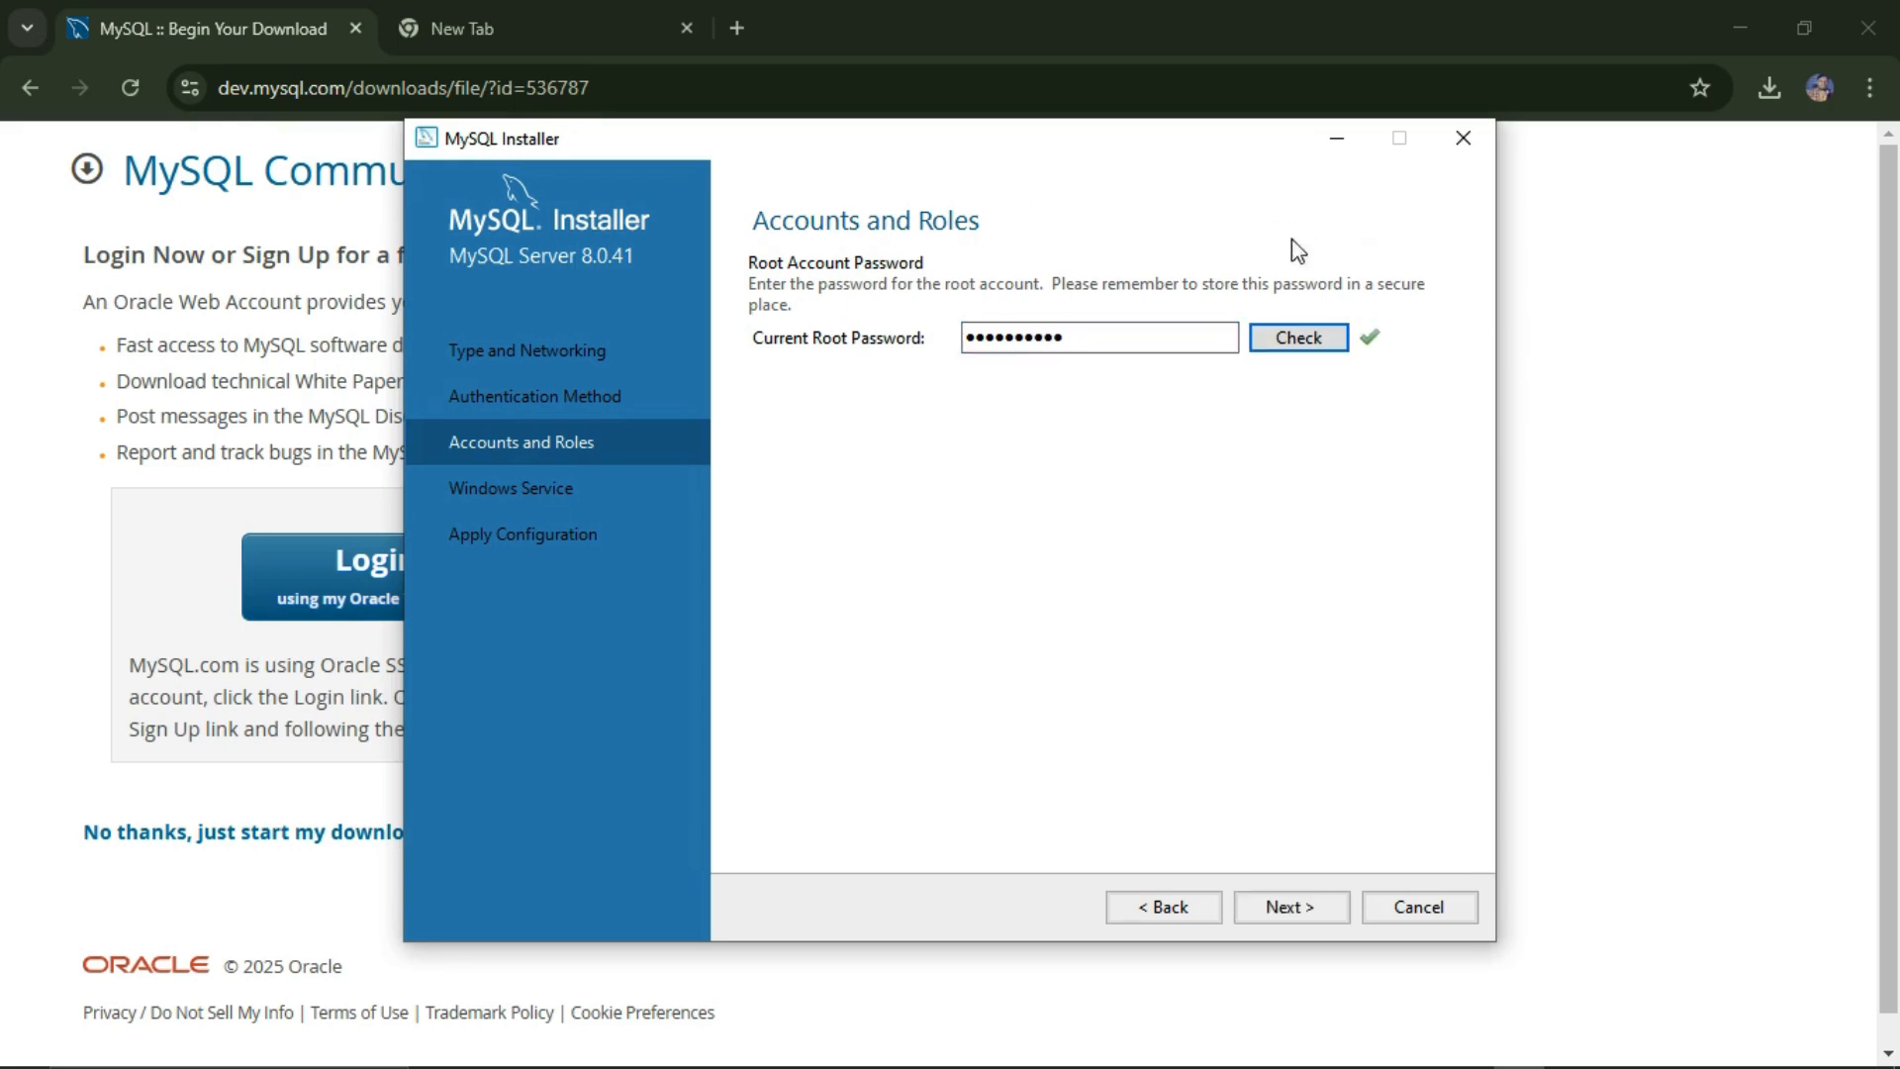
left_click(1304, 916)
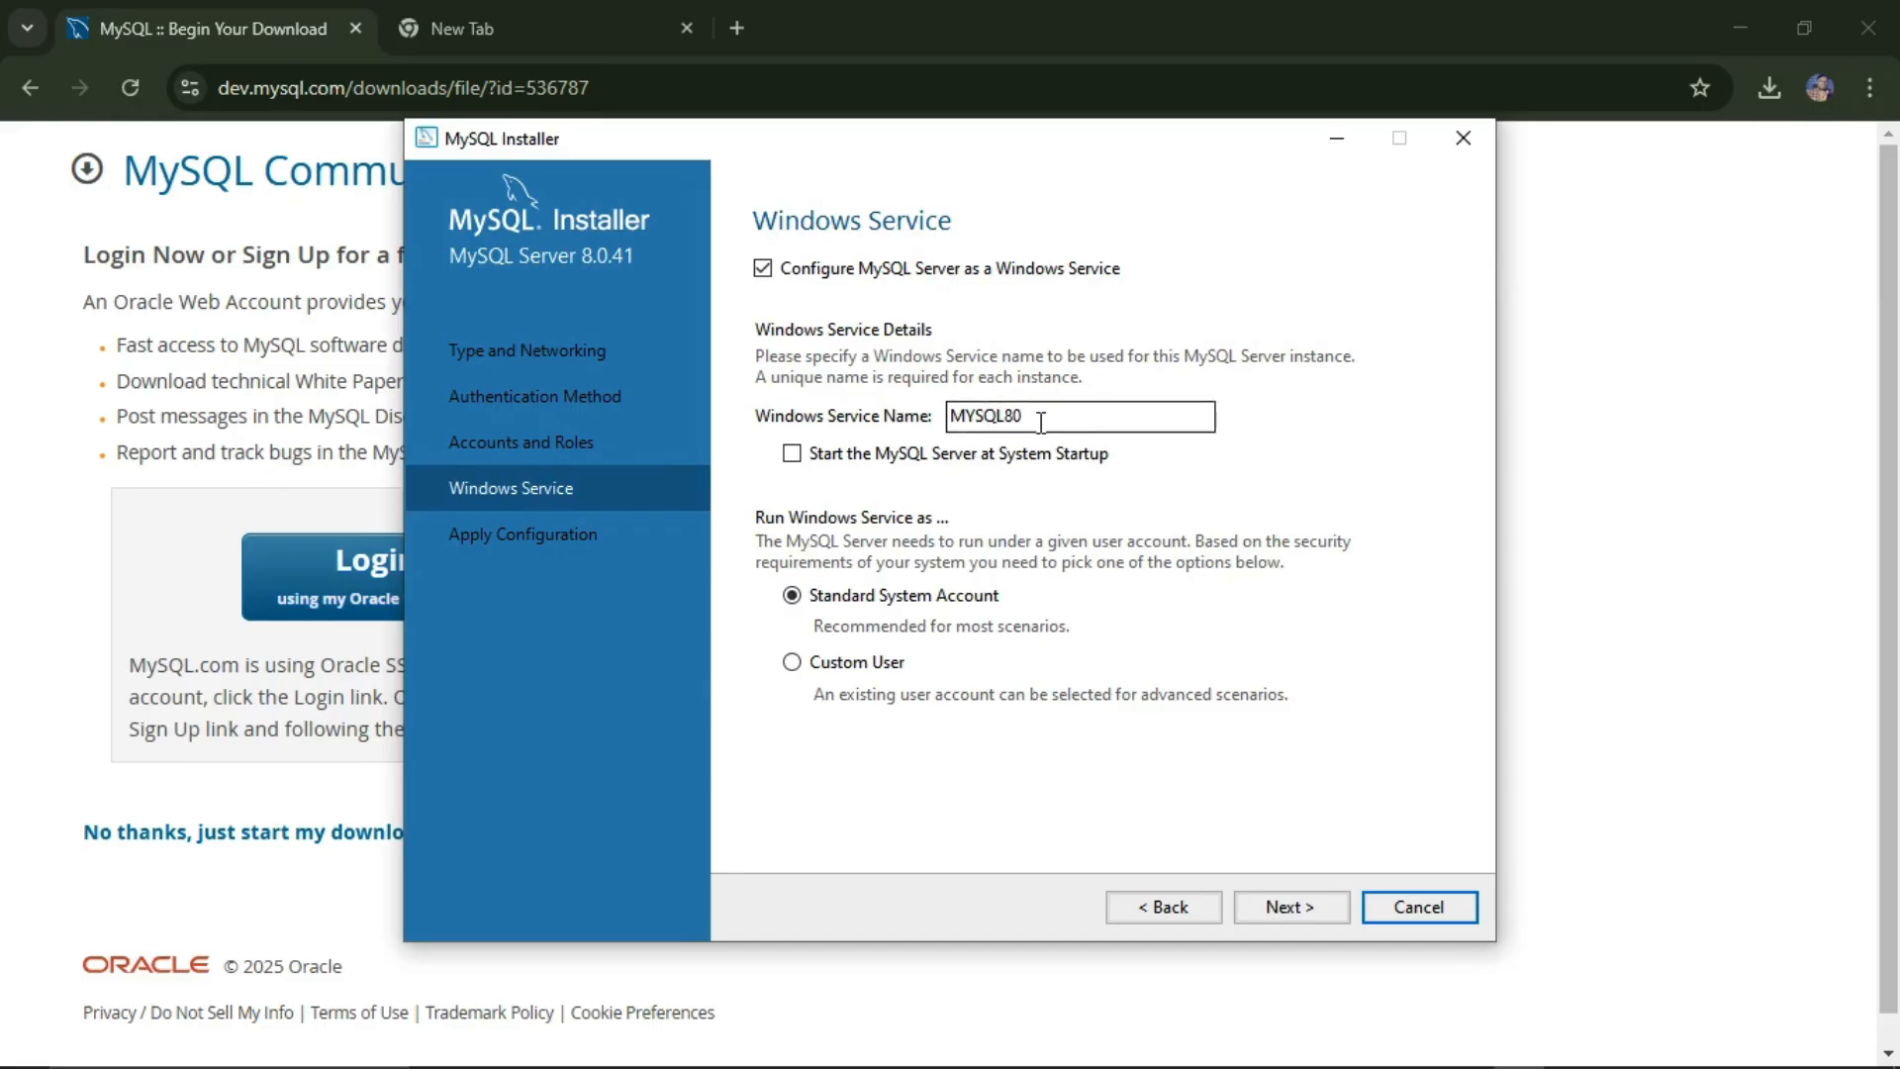
Step: Rename the Windows service from MYSQL80 to CRESCENT and enable start at system startup
left_click_drag(1039, 415, 948, 424)
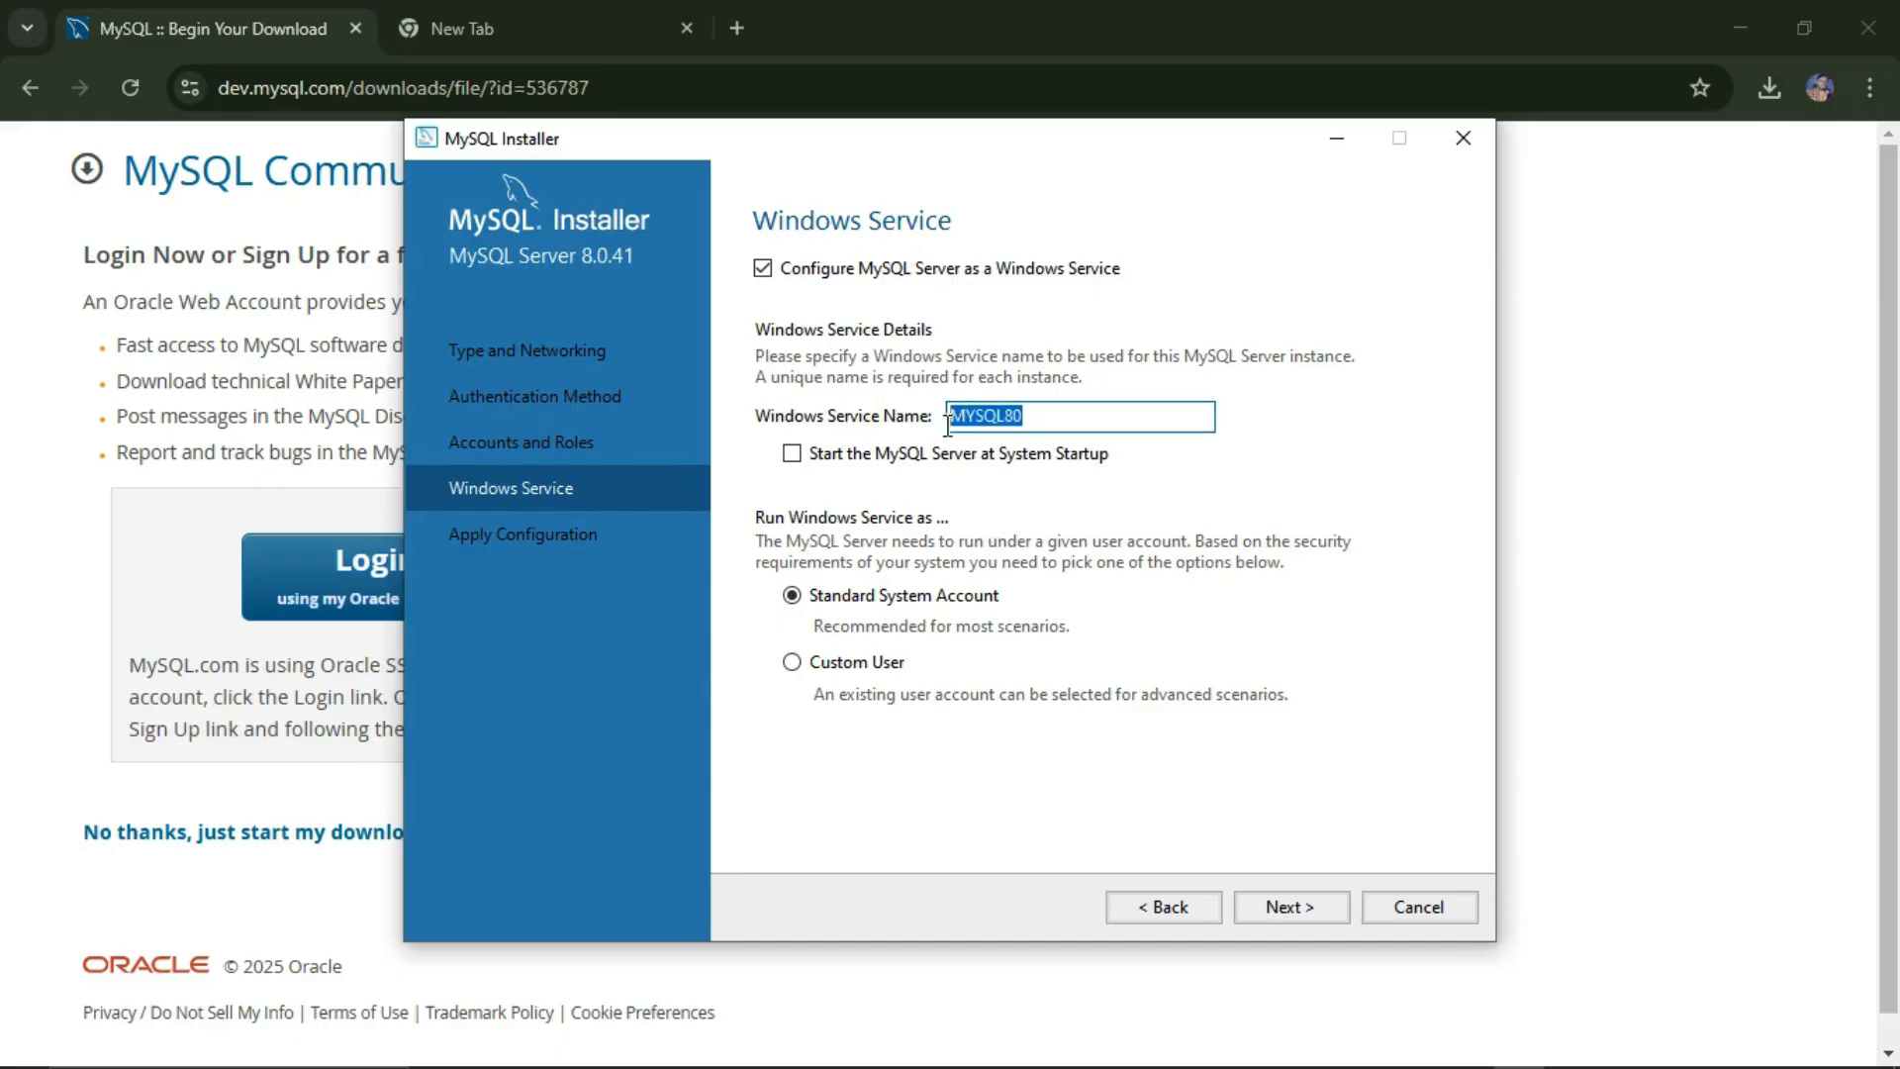
left_click(1040, 419)
left_click_drag(1040, 420, 952, 423)
type("C")
double_click(952, 424)
key("BackSpace")
type("CRESCENT")
left_click(792, 453)
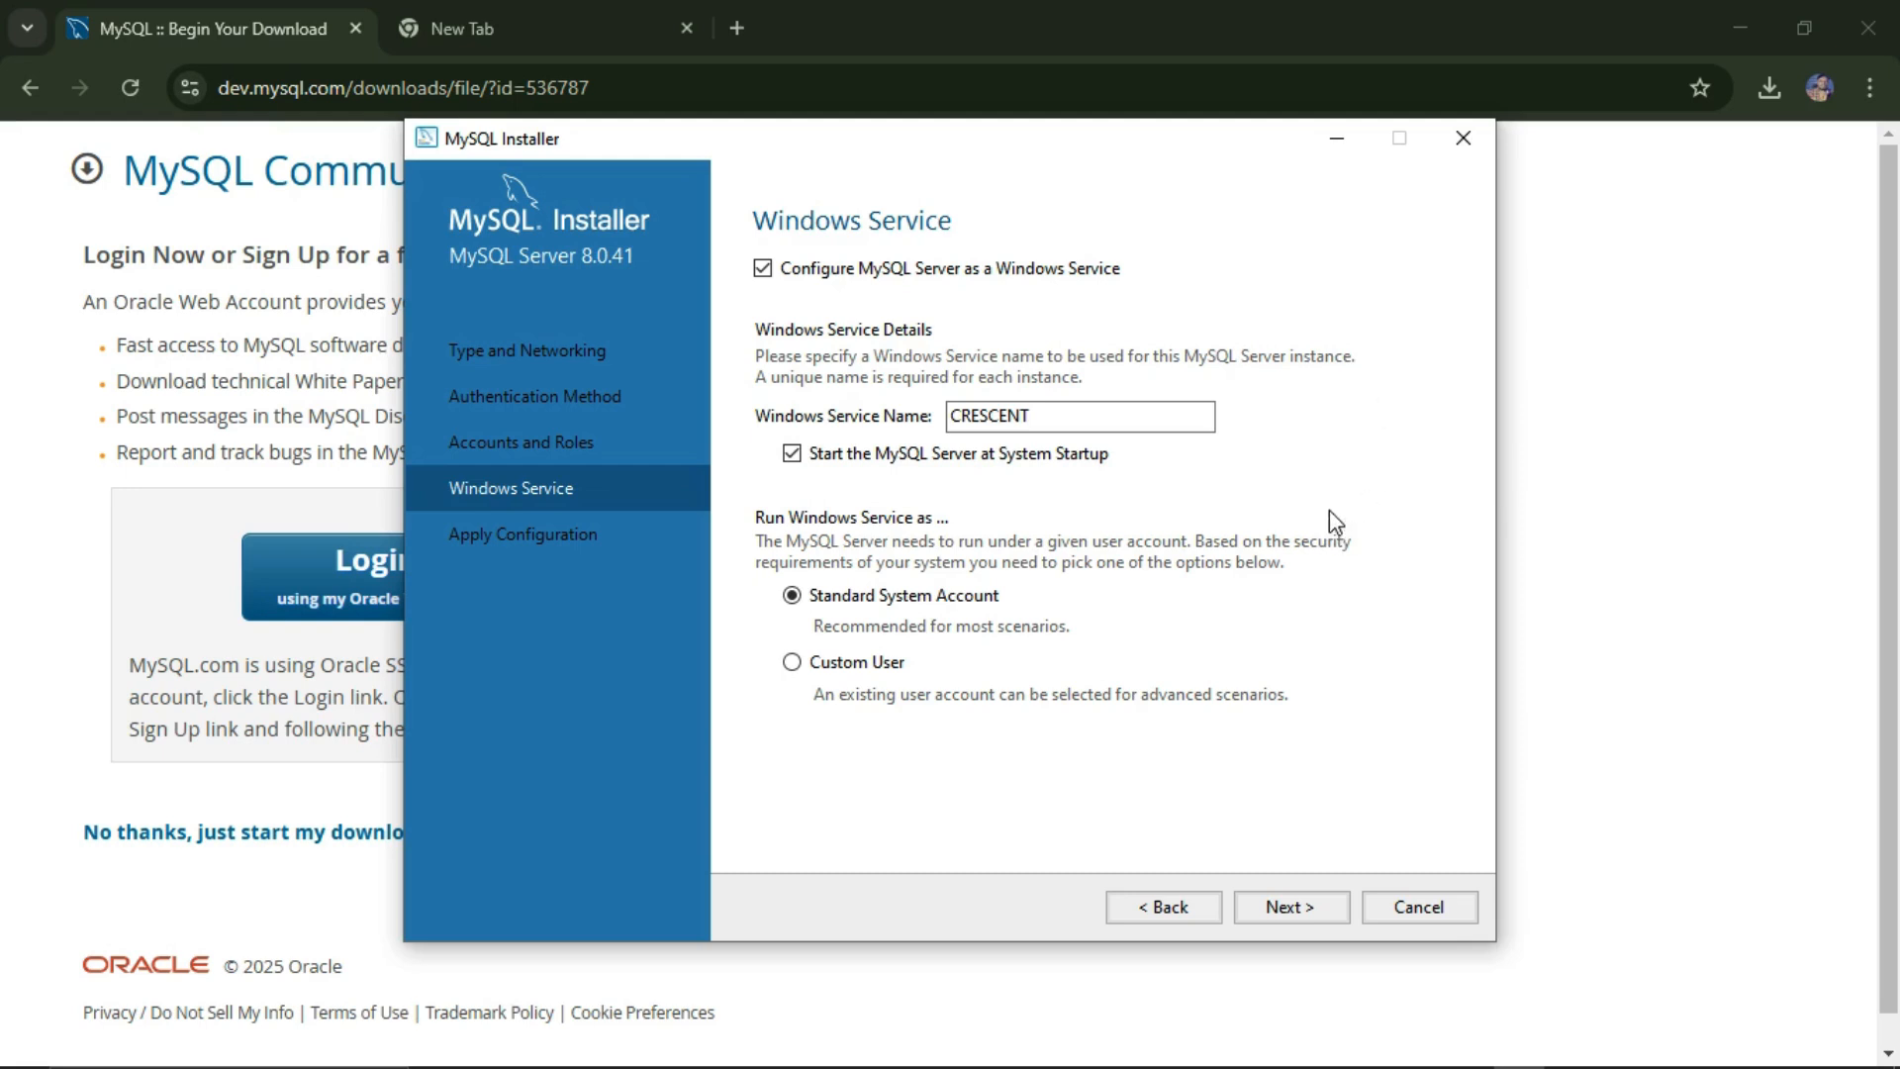
left_click(1304, 908)
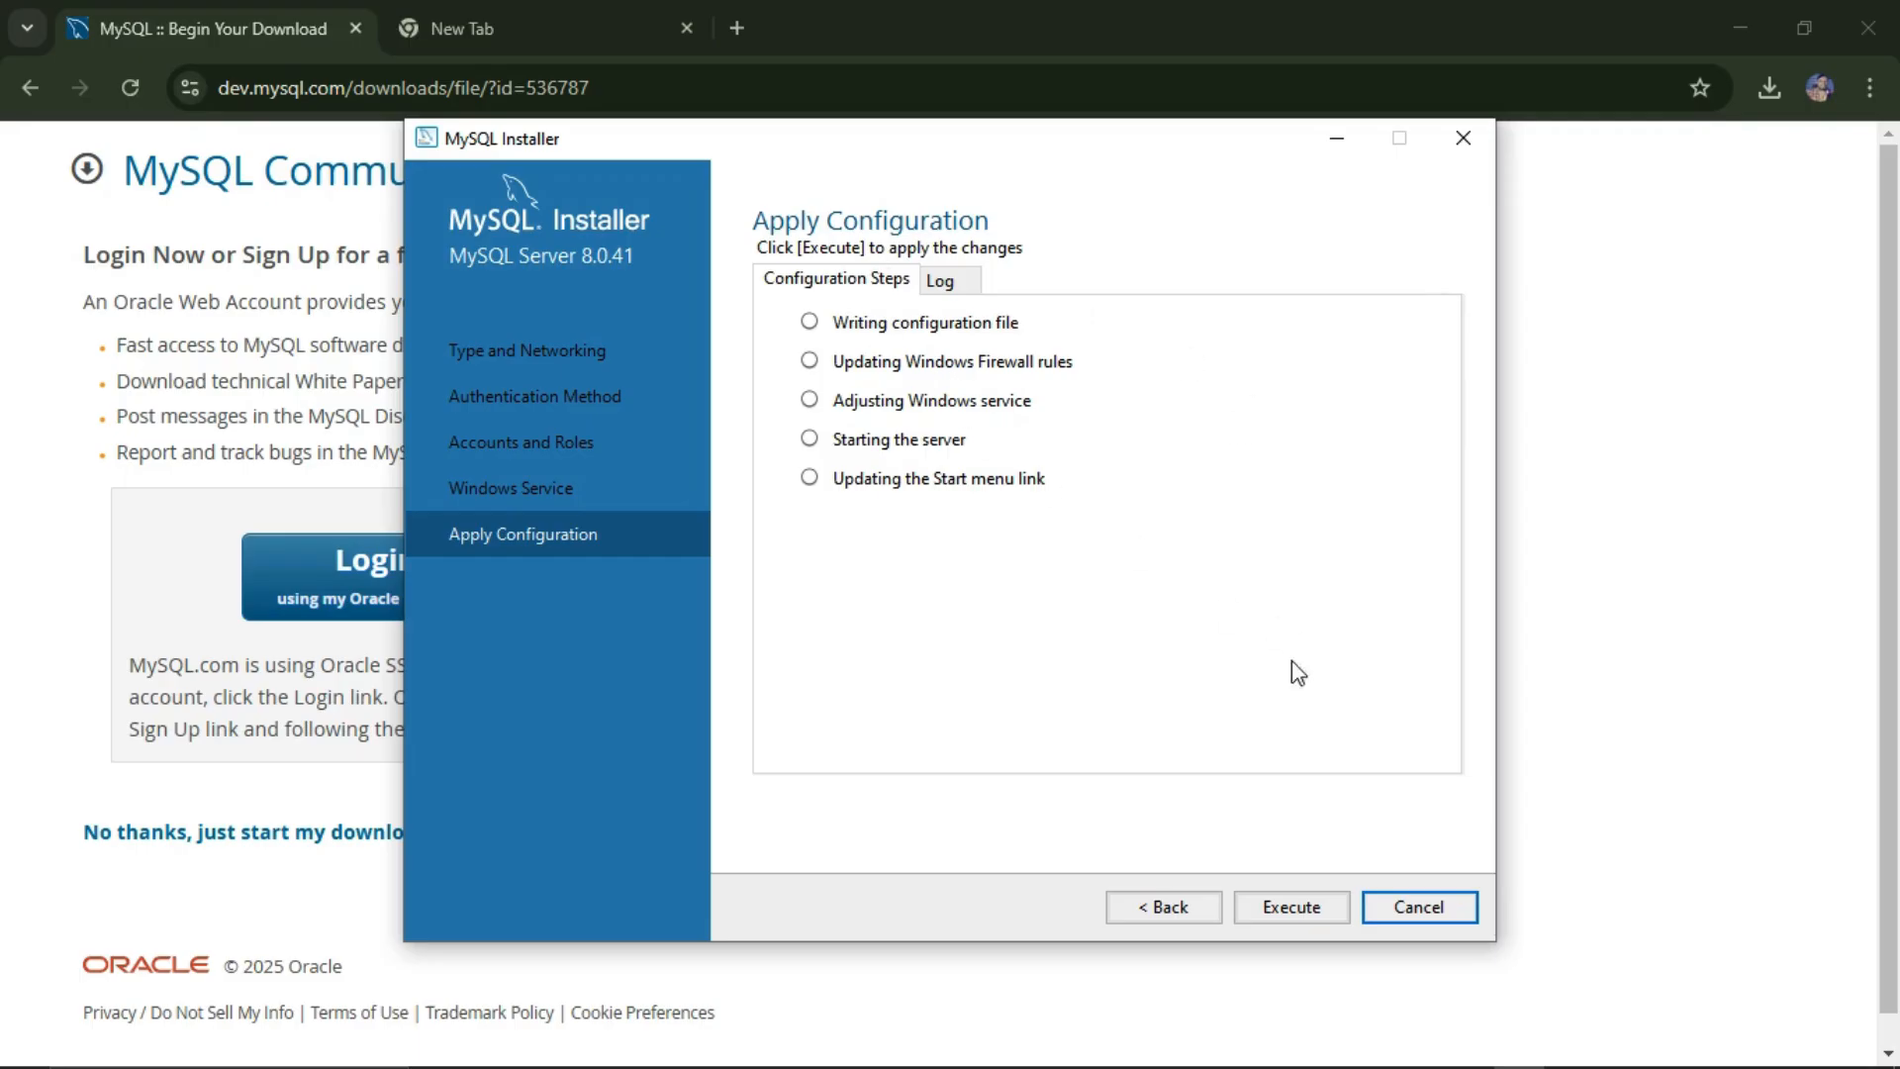
Step: Execute the five configuration steps and finish setup with Start MySQL Workbench after setup checked
left_click(1296, 913)
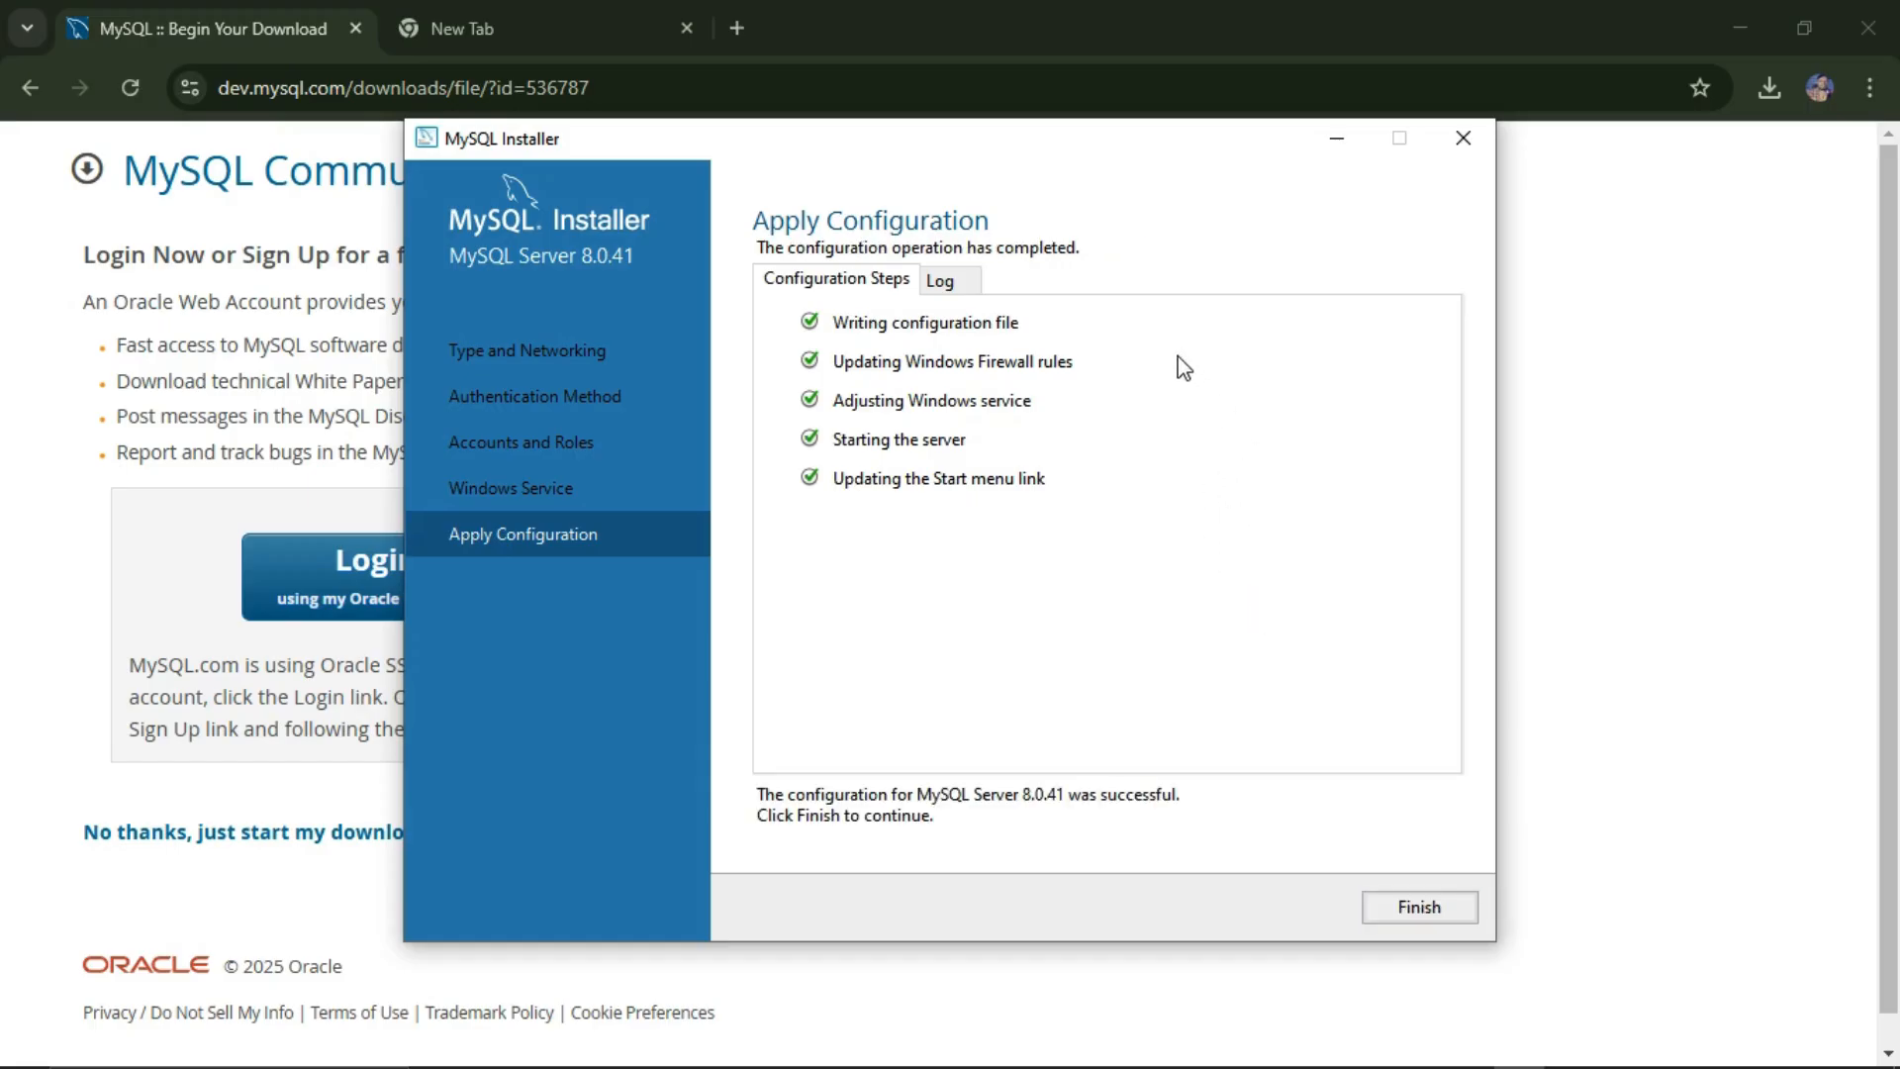
left_click(1426, 921)
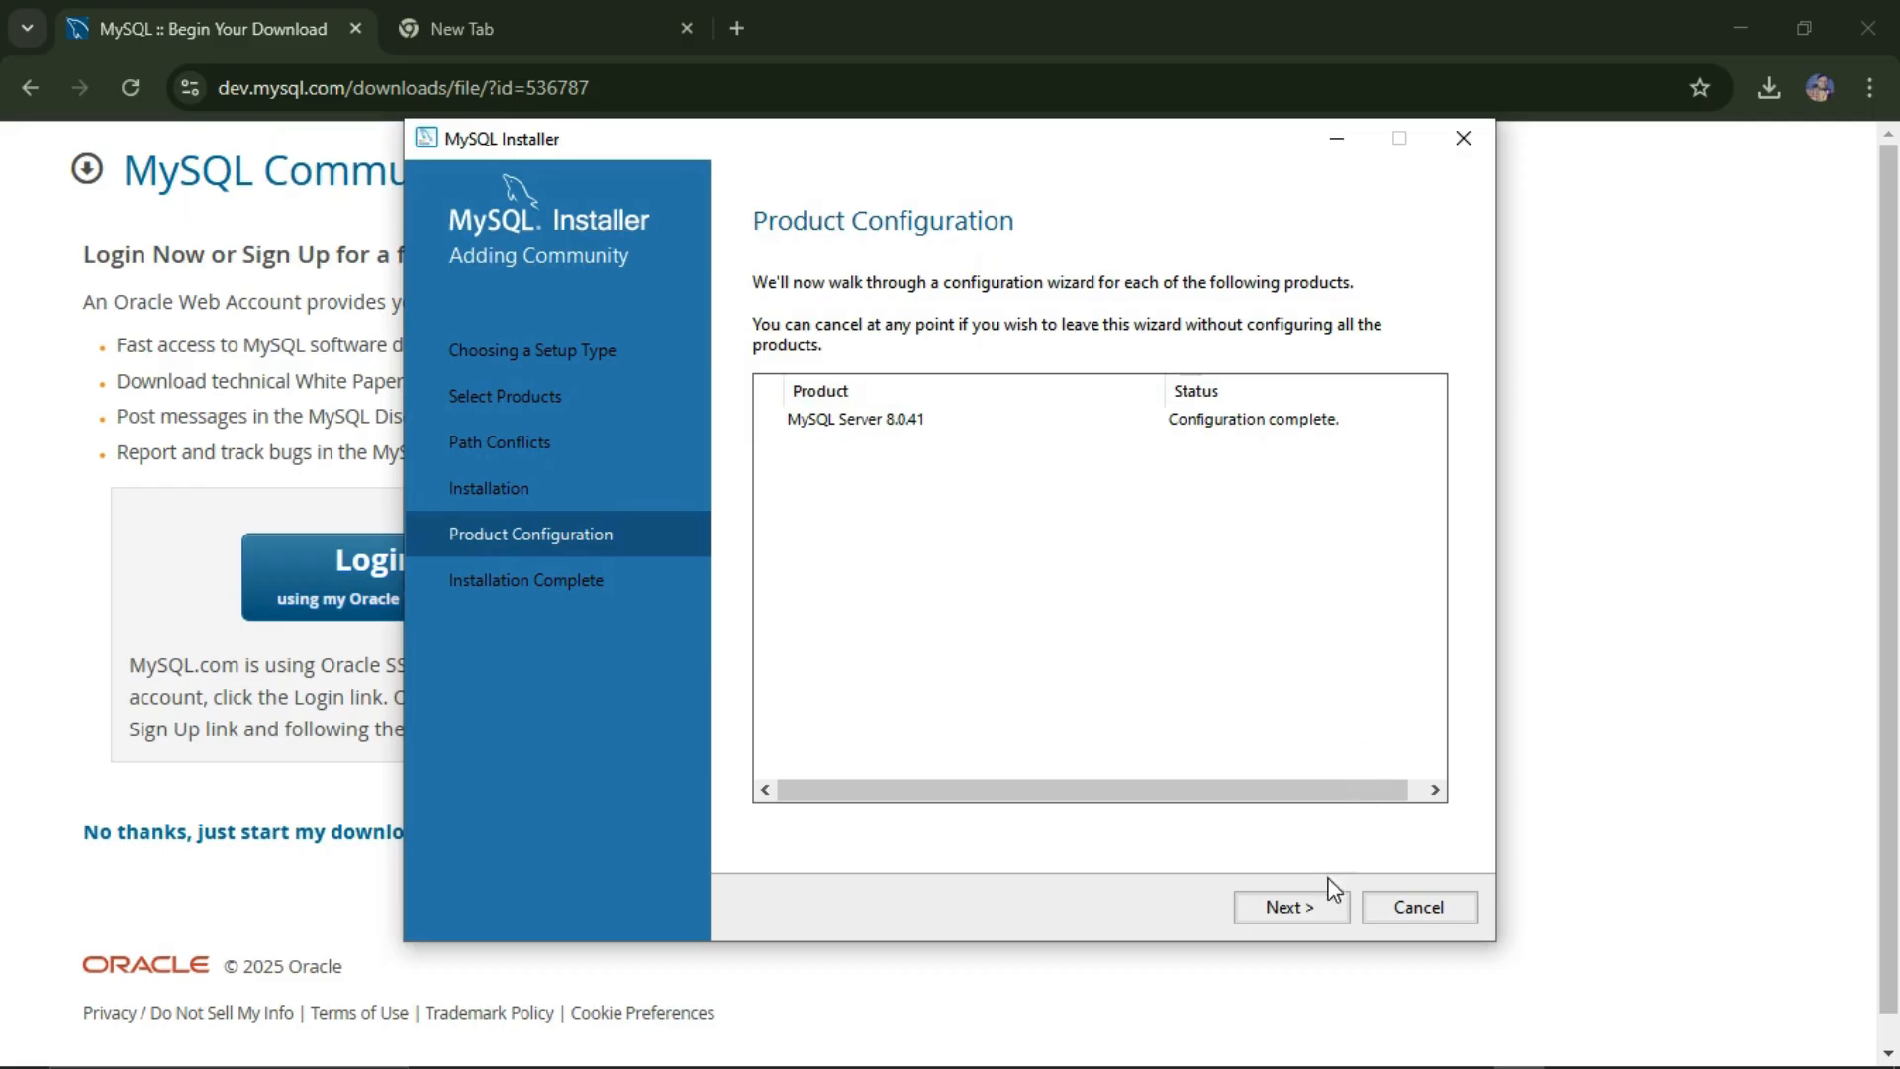
left_click(1302, 905)
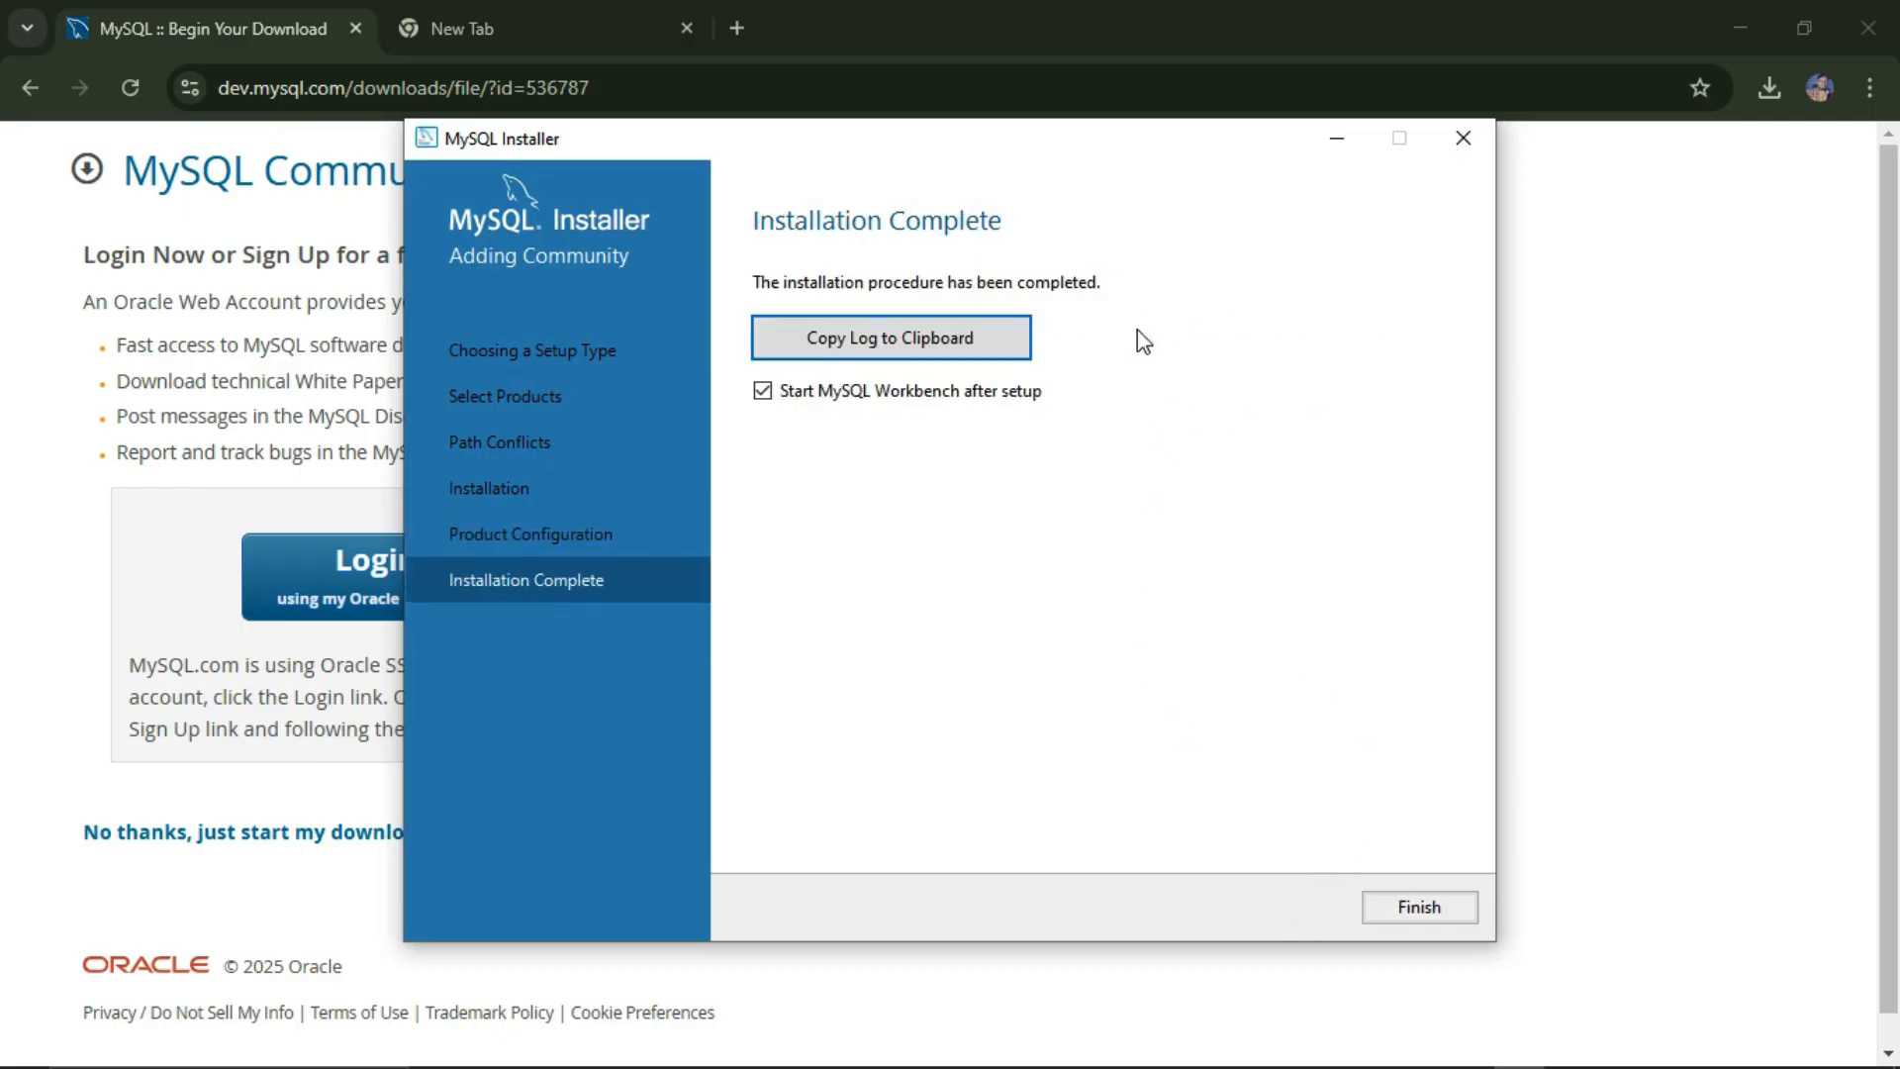
left_click(930, 337)
left_click(763, 391)
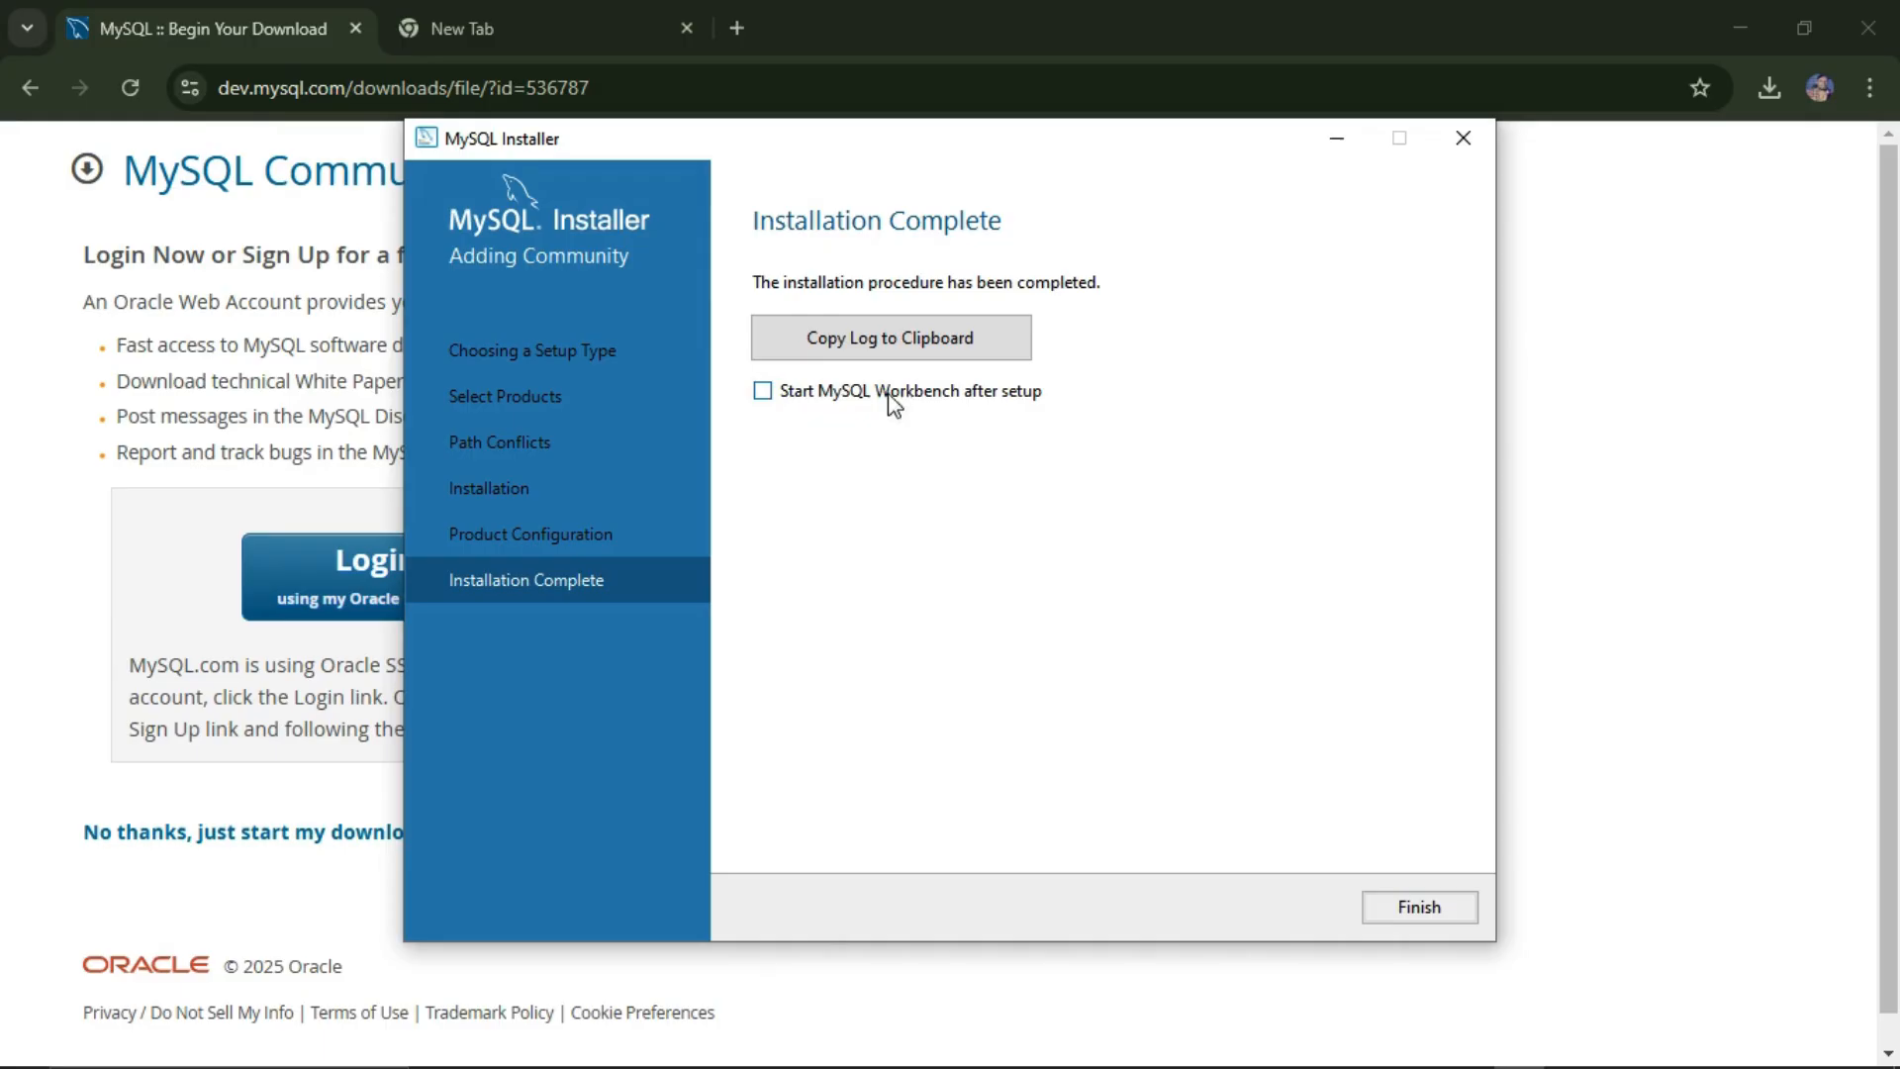
left_click(763, 392)
left_click(1419, 907)
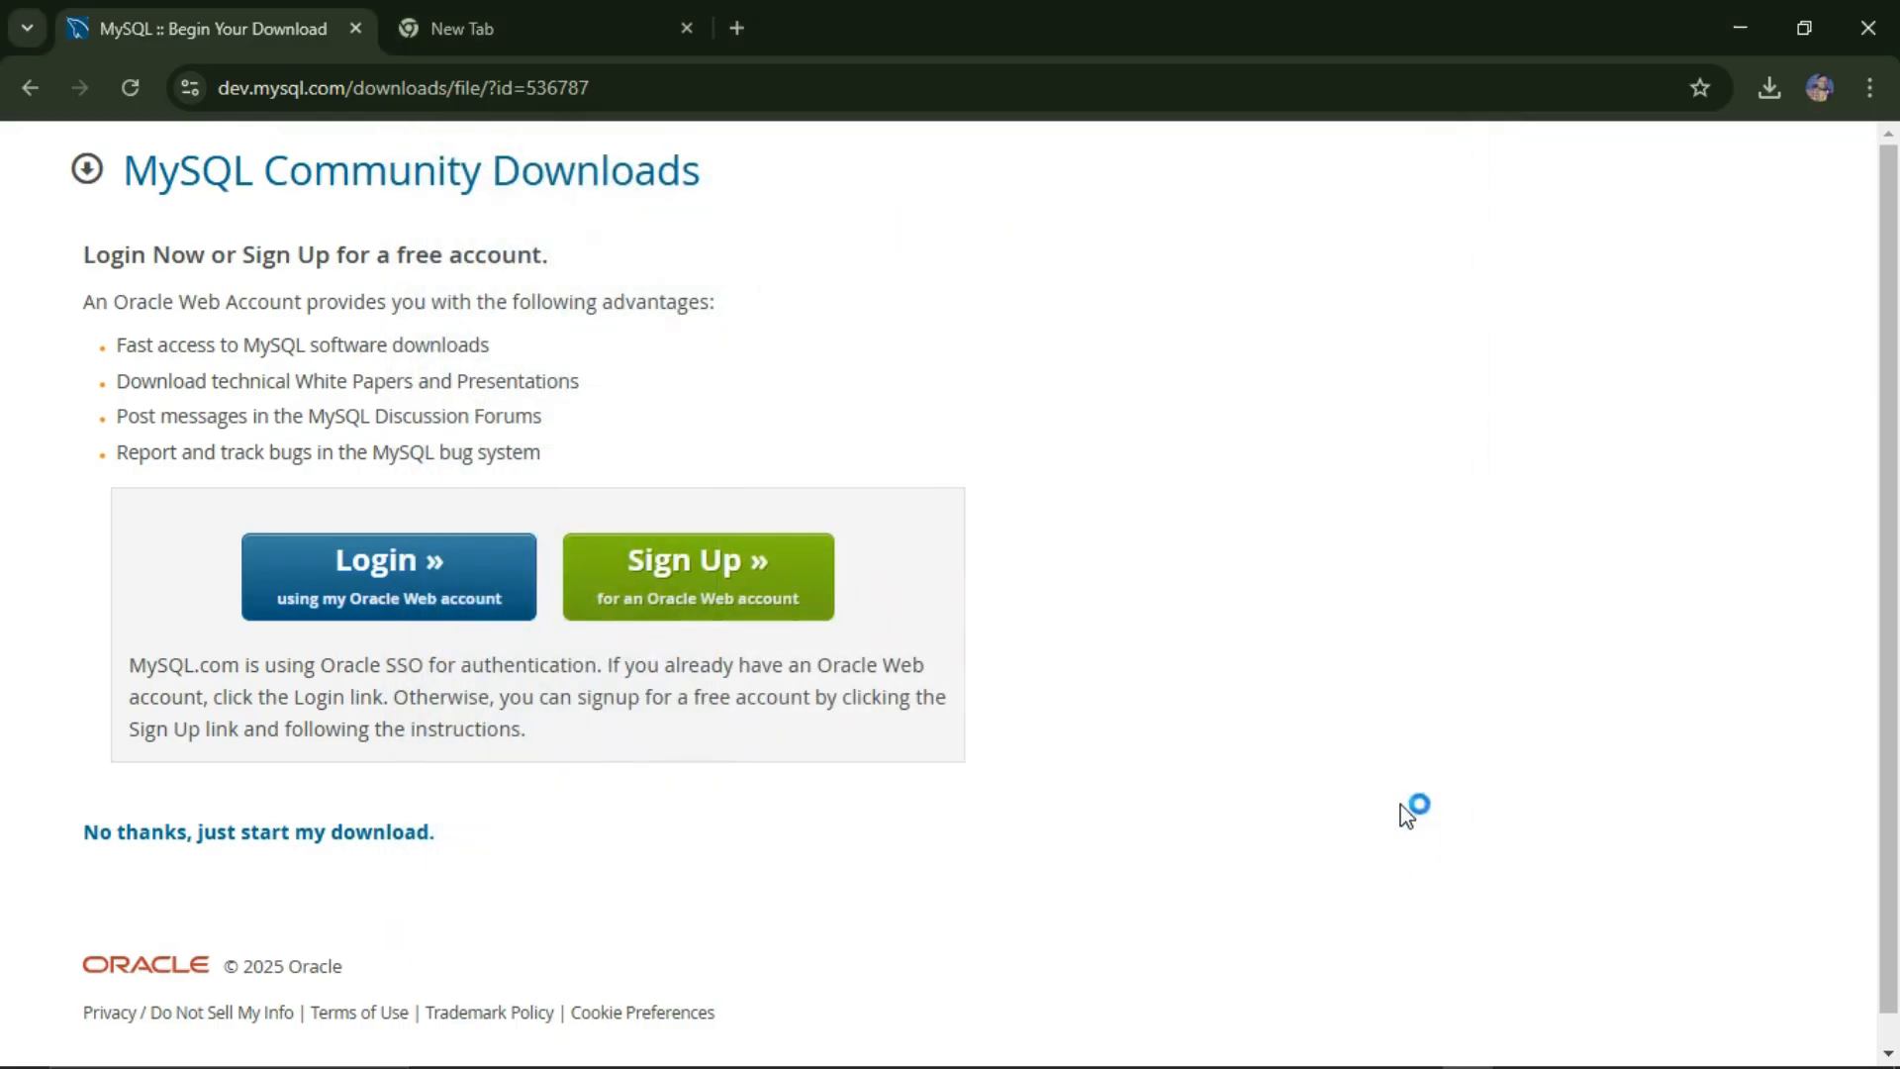
Step: Cancel Setup New Connection and connect to the Local instance MySQL80
mouse_move(1524, 1066)
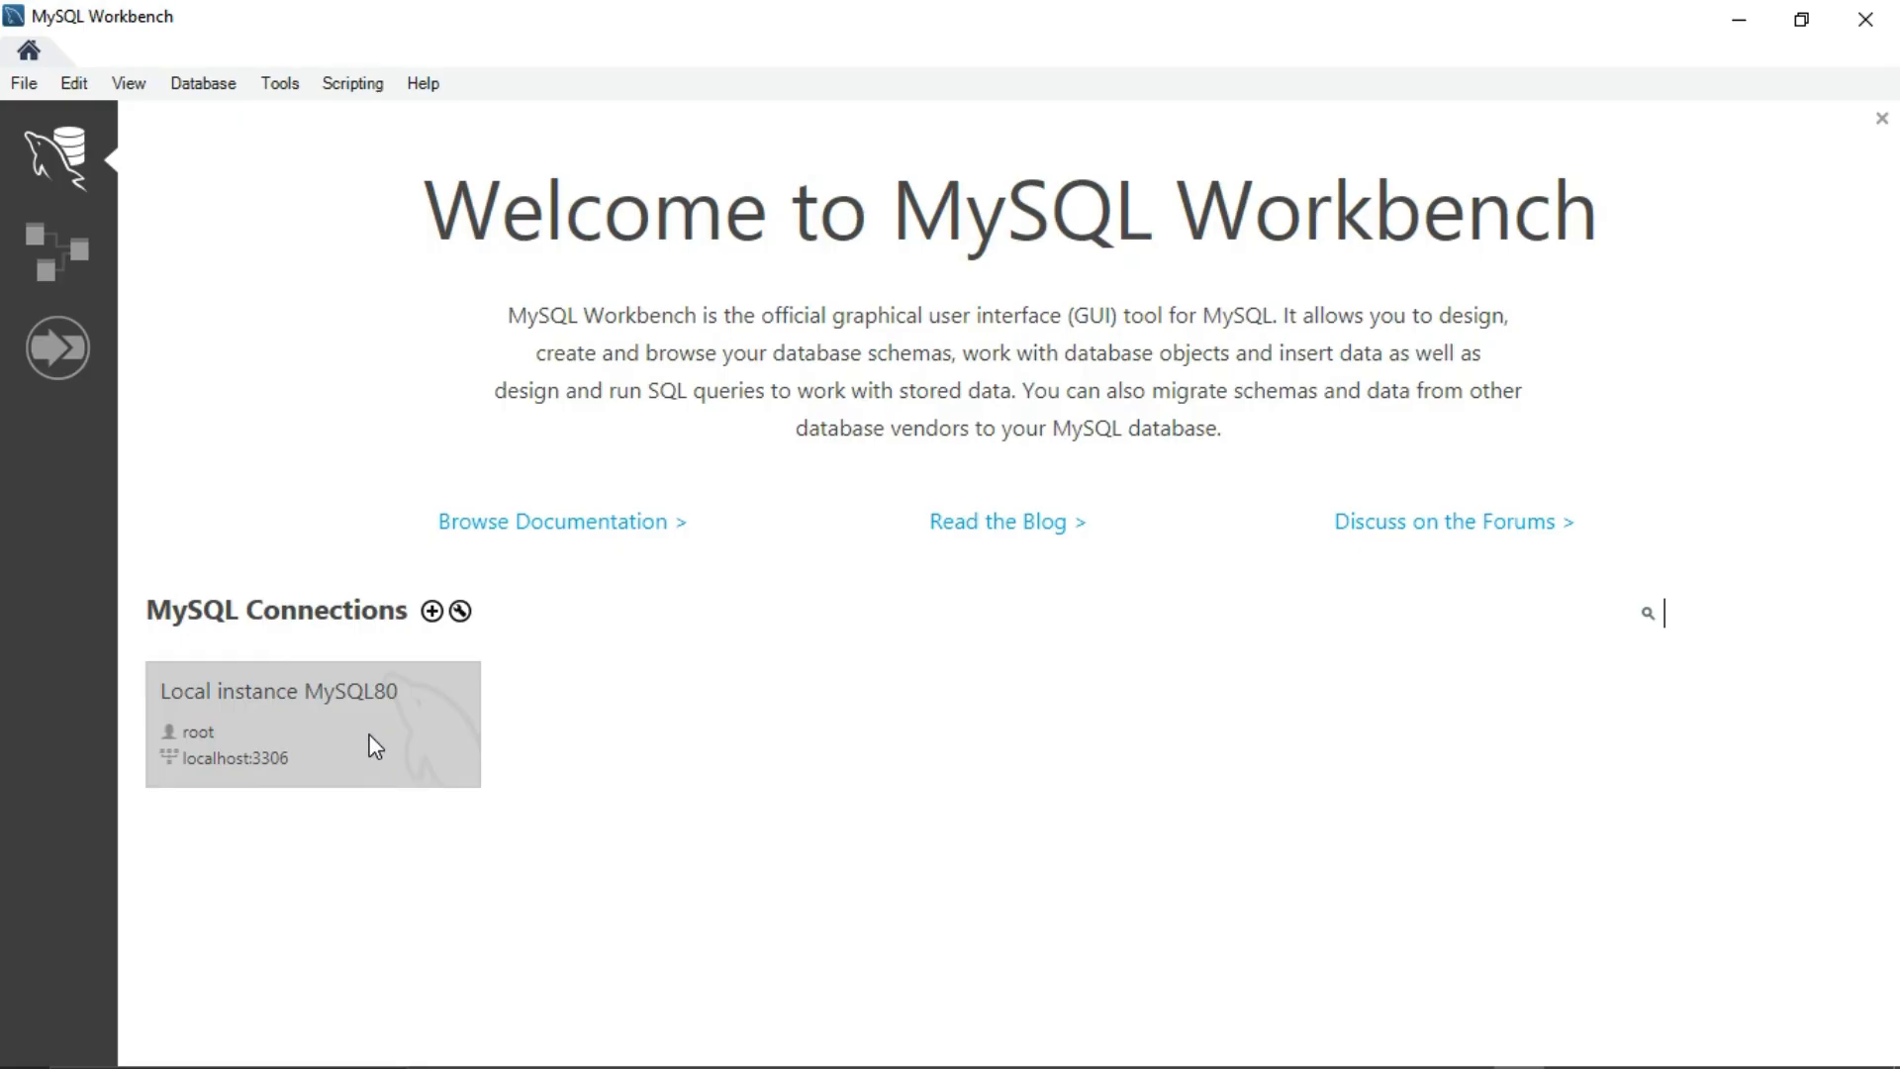
left_click(427, 618)
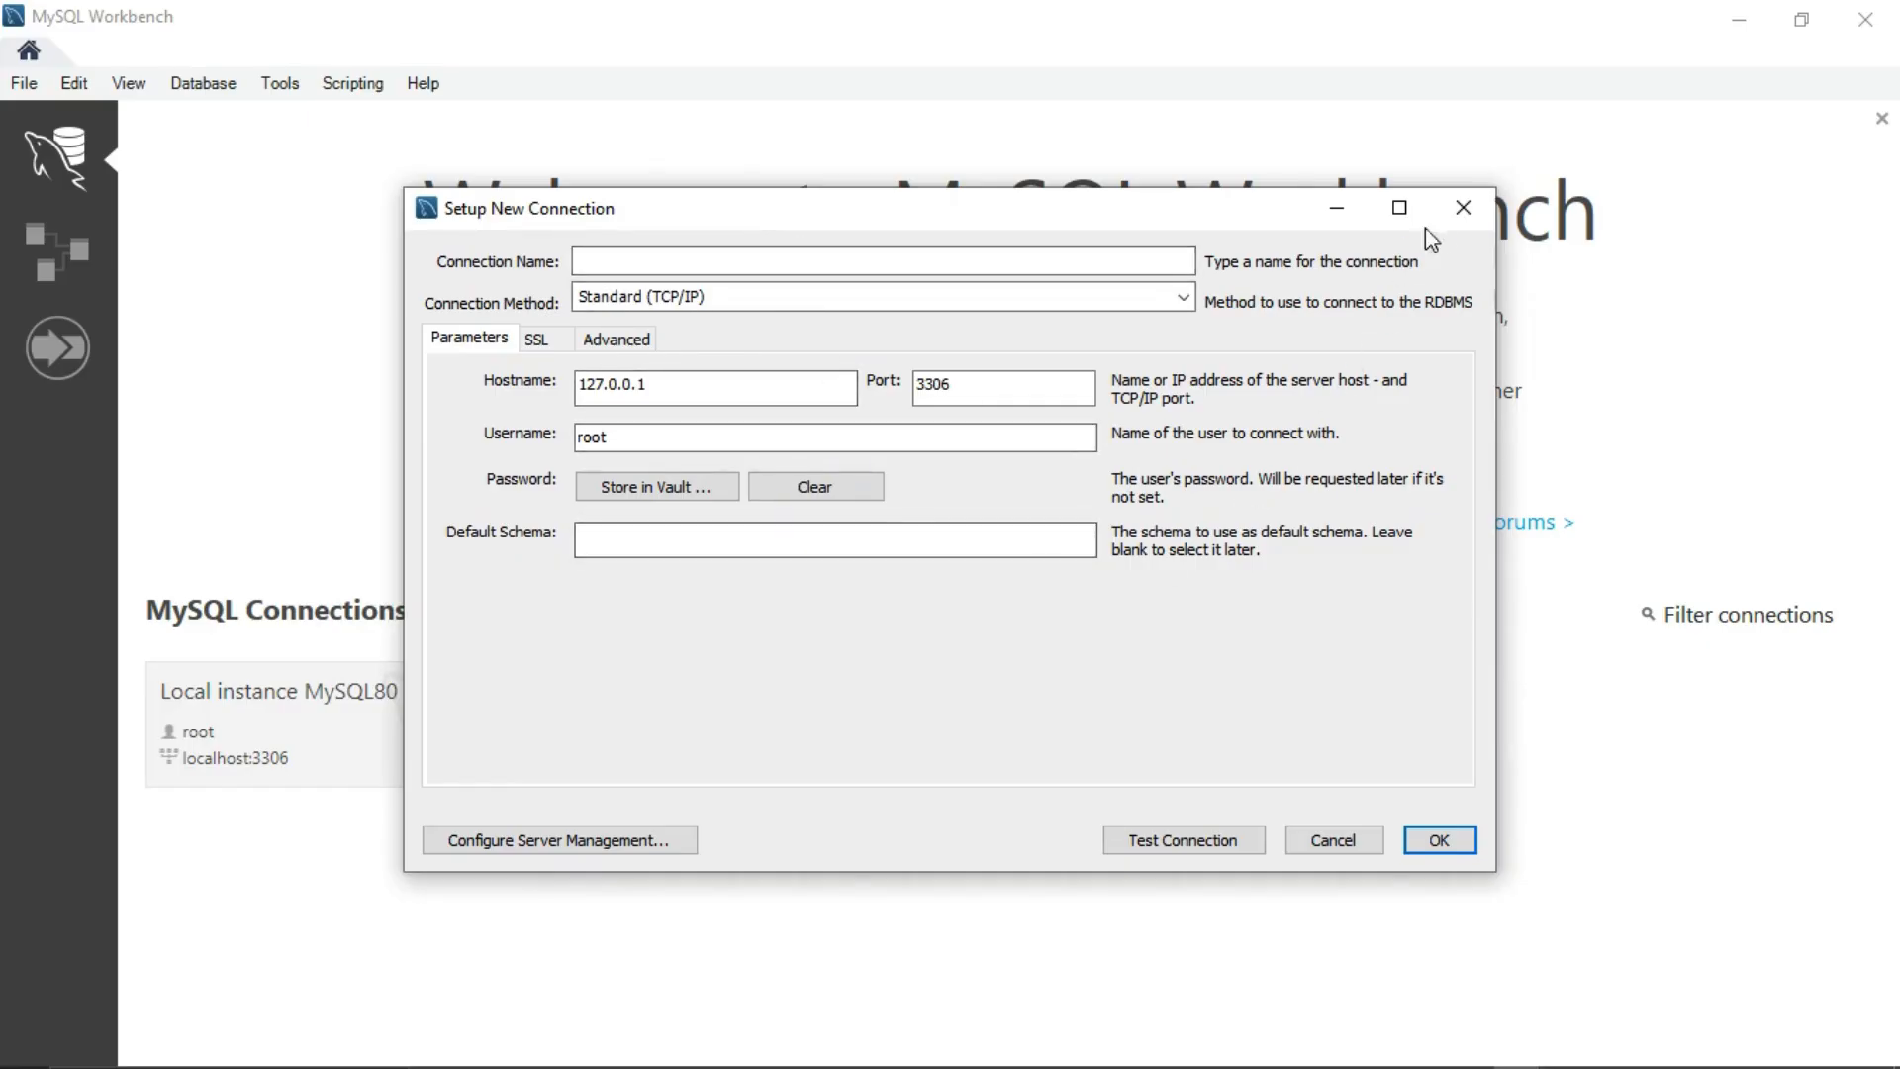
left_click(1463, 207)
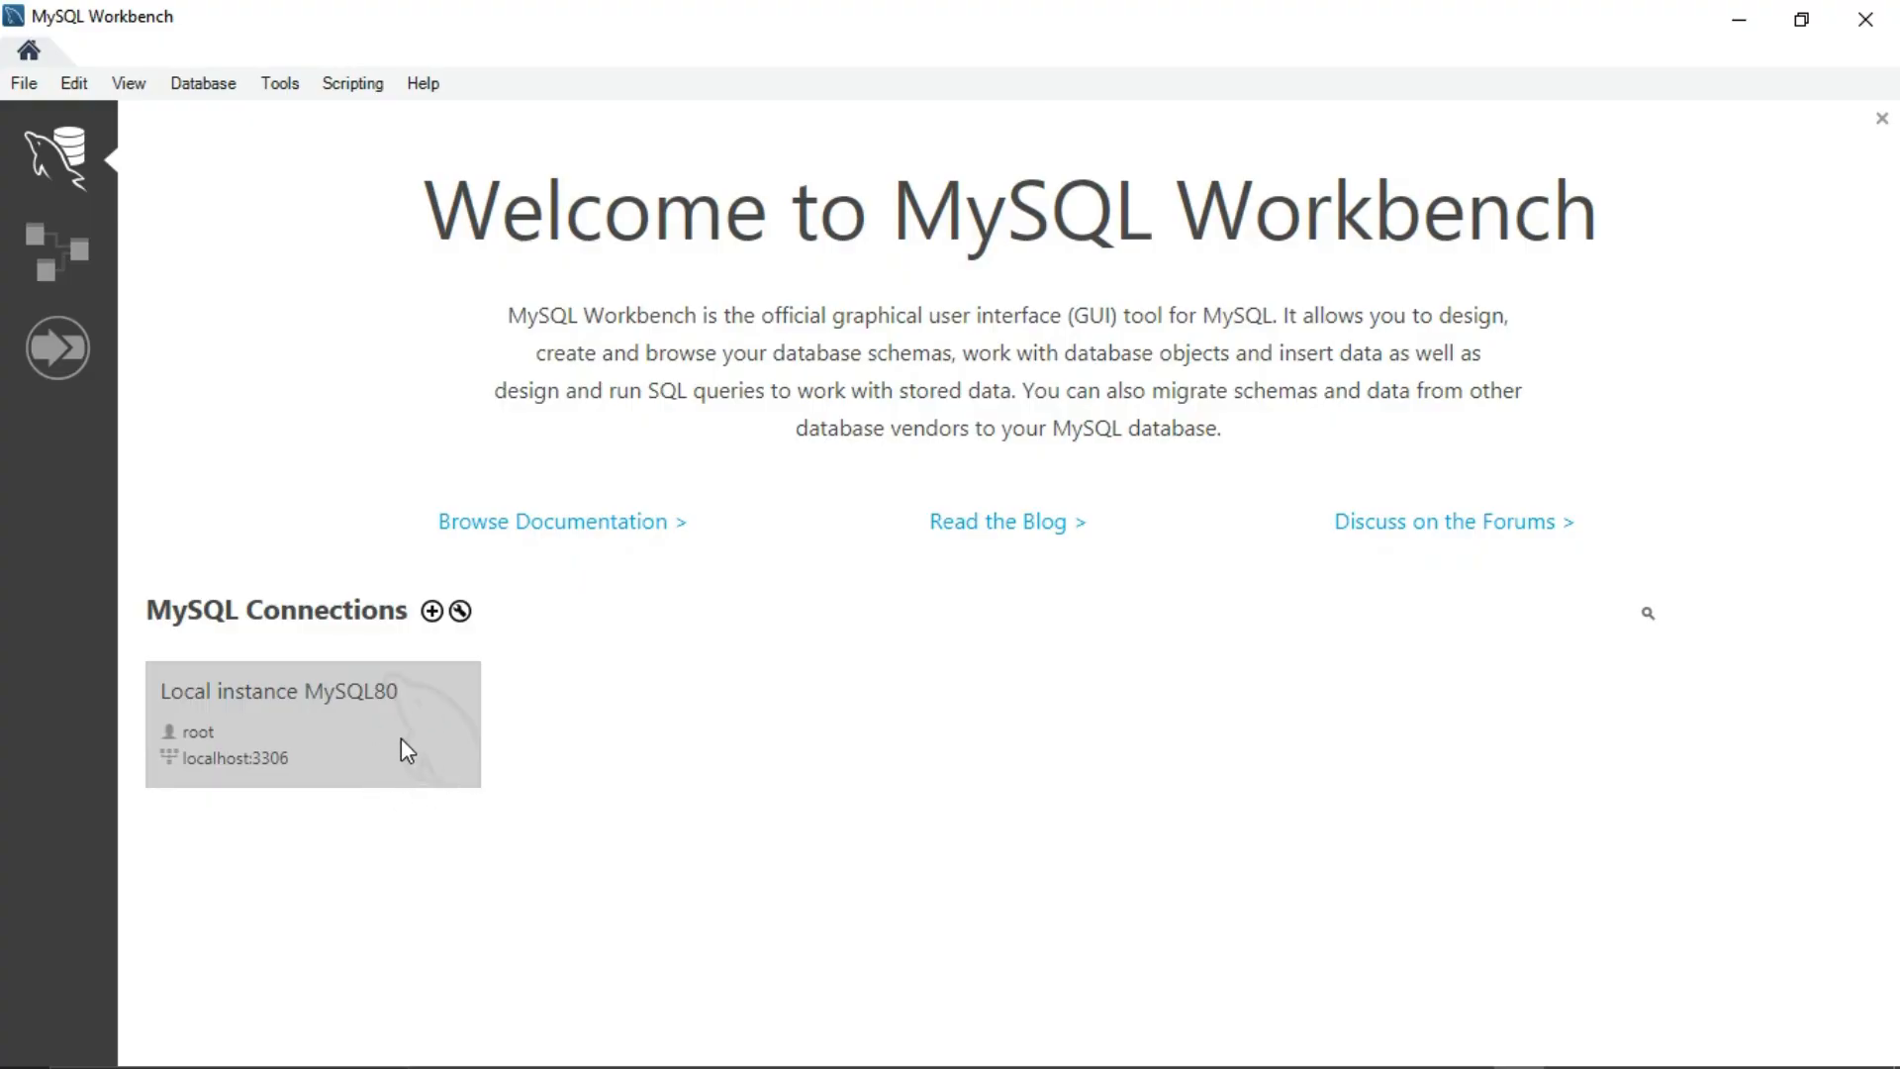
left_click(315, 726)
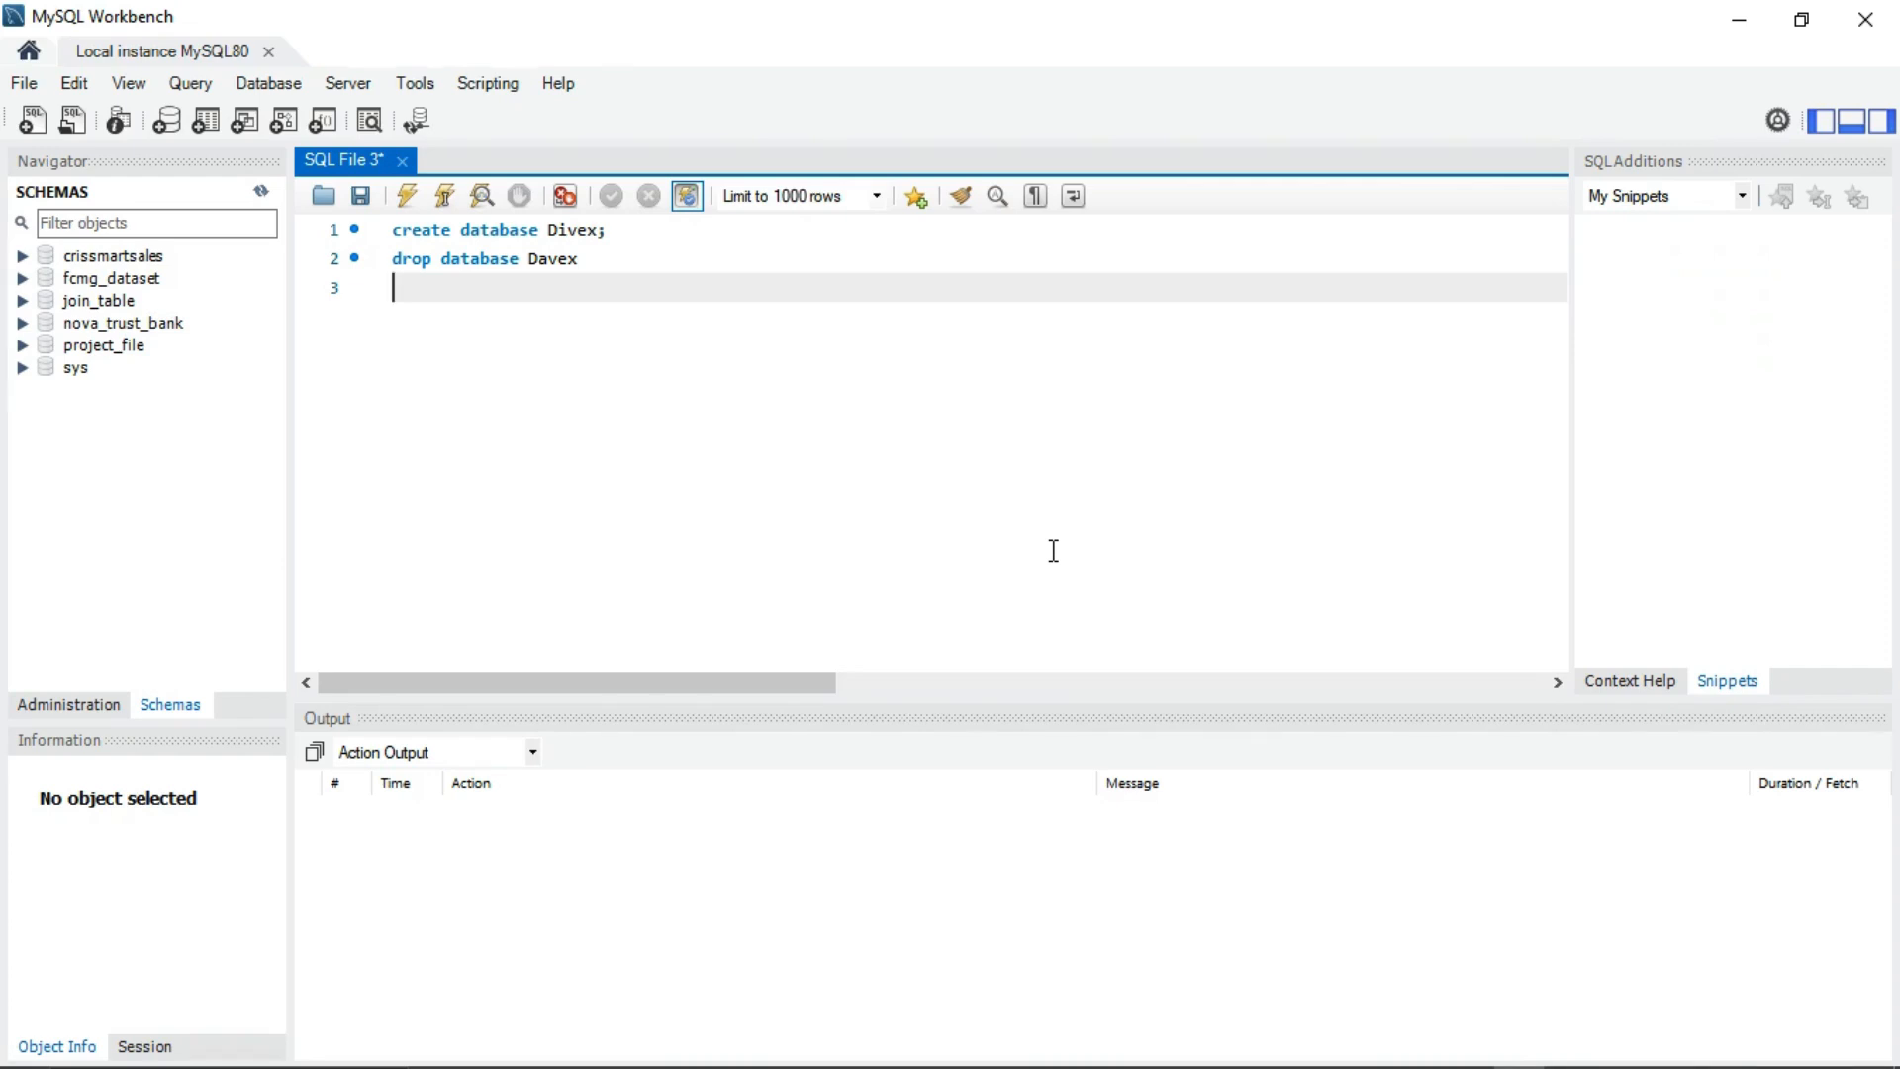
Step: Close SQL File 3 without saving and open a new empty query tab
left_click(402, 161)
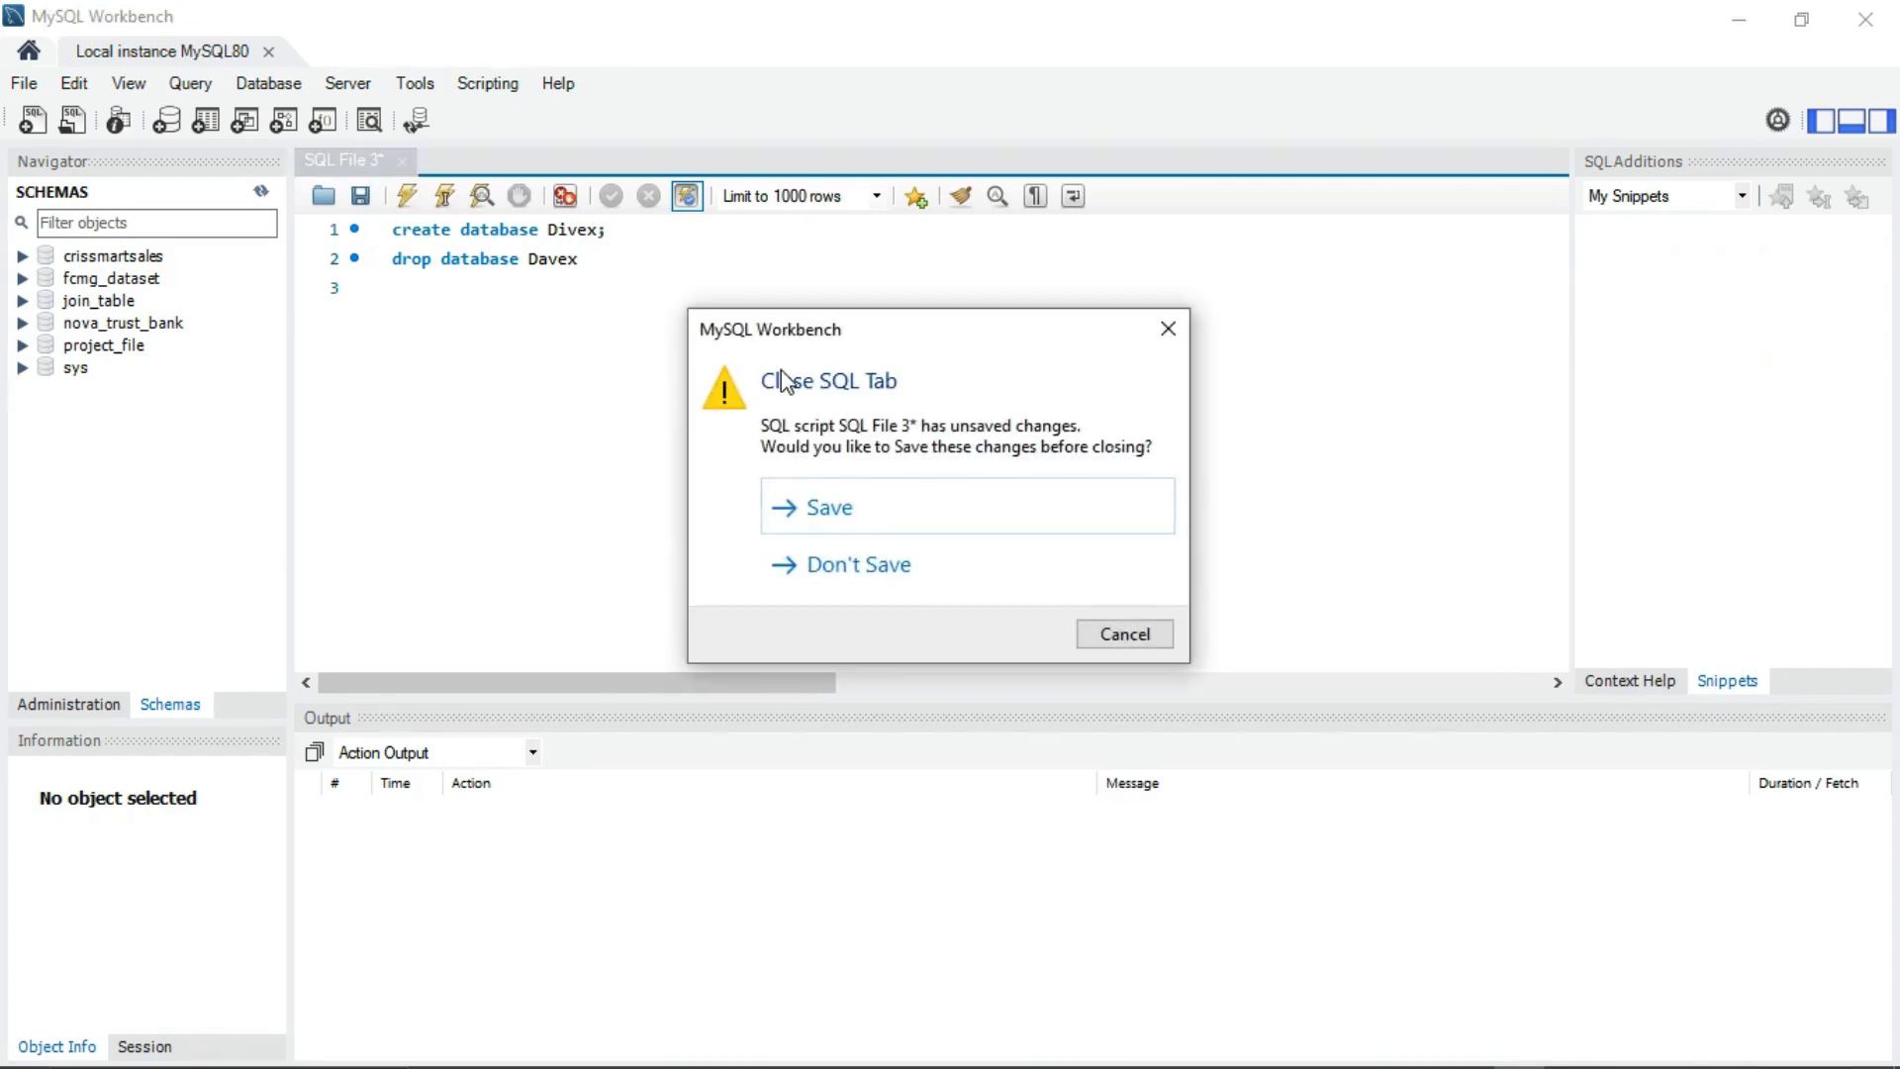
left_click(950, 570)
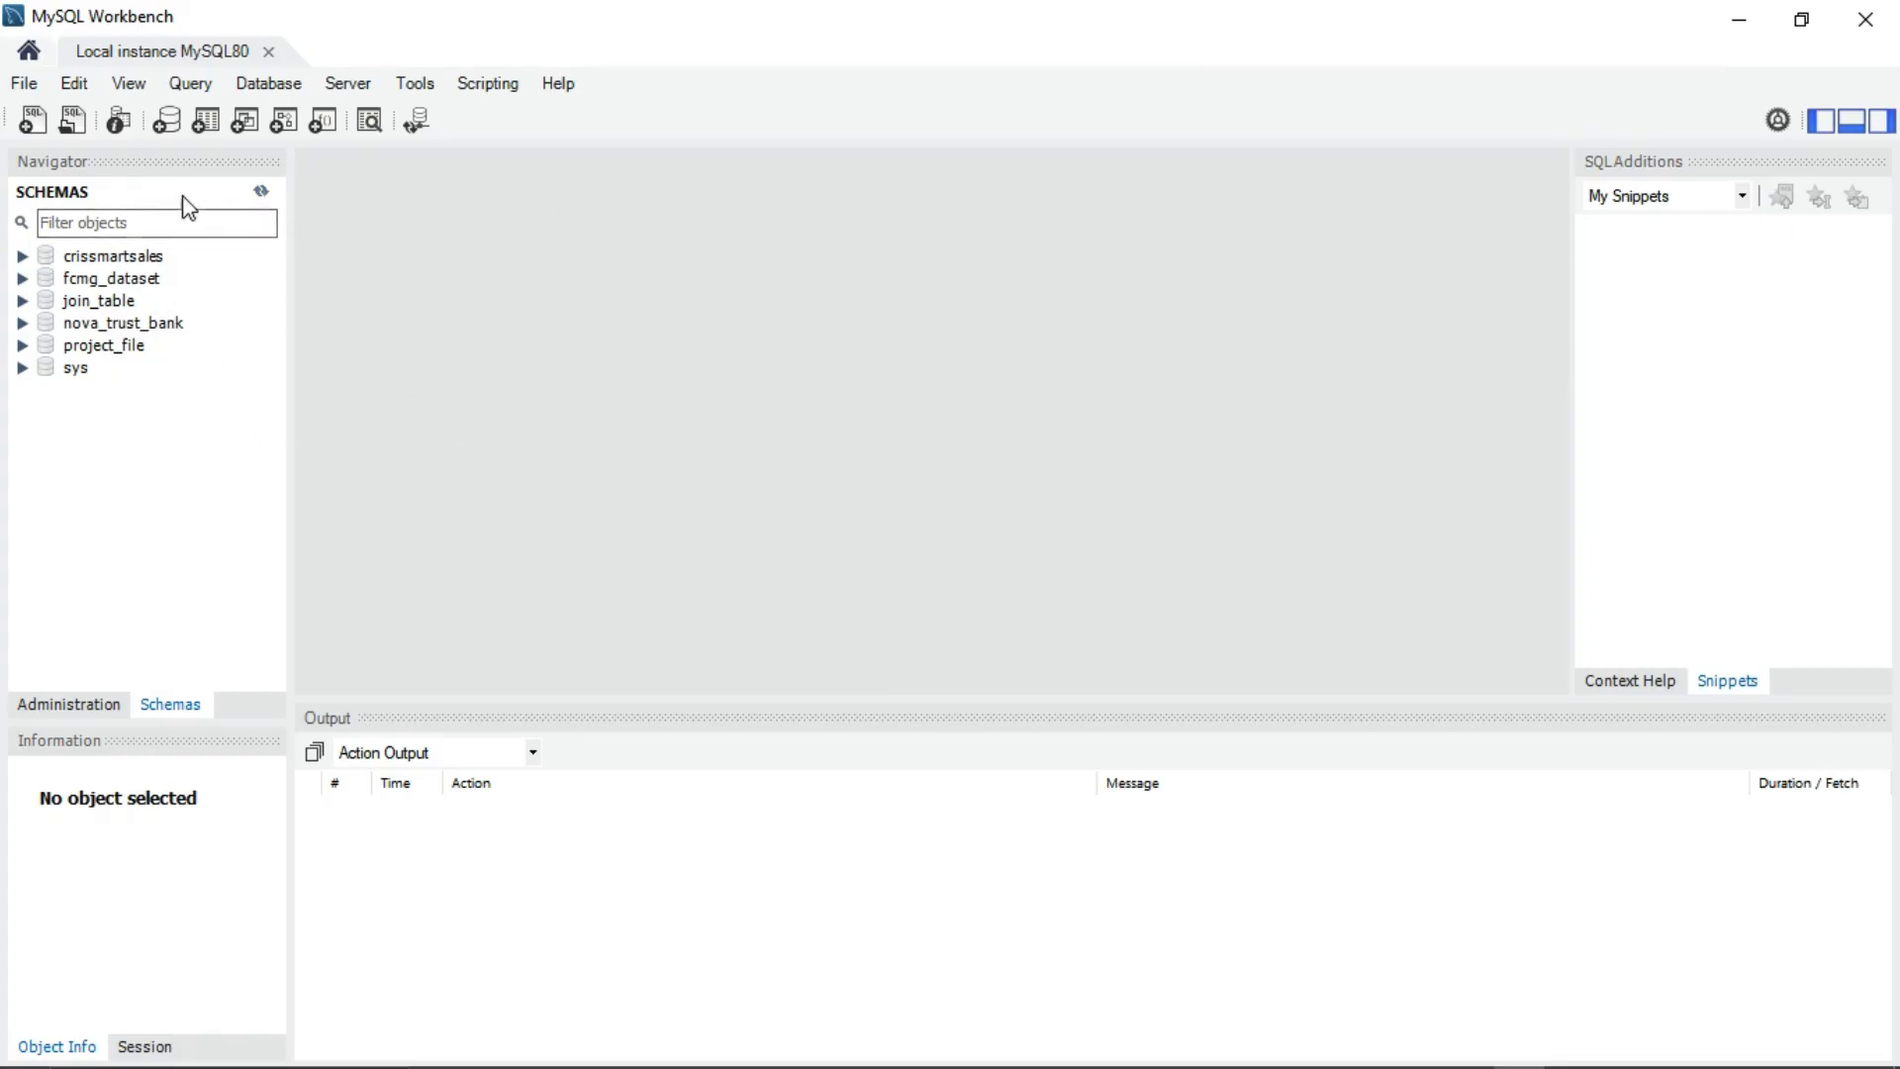
left_click(32, 122)
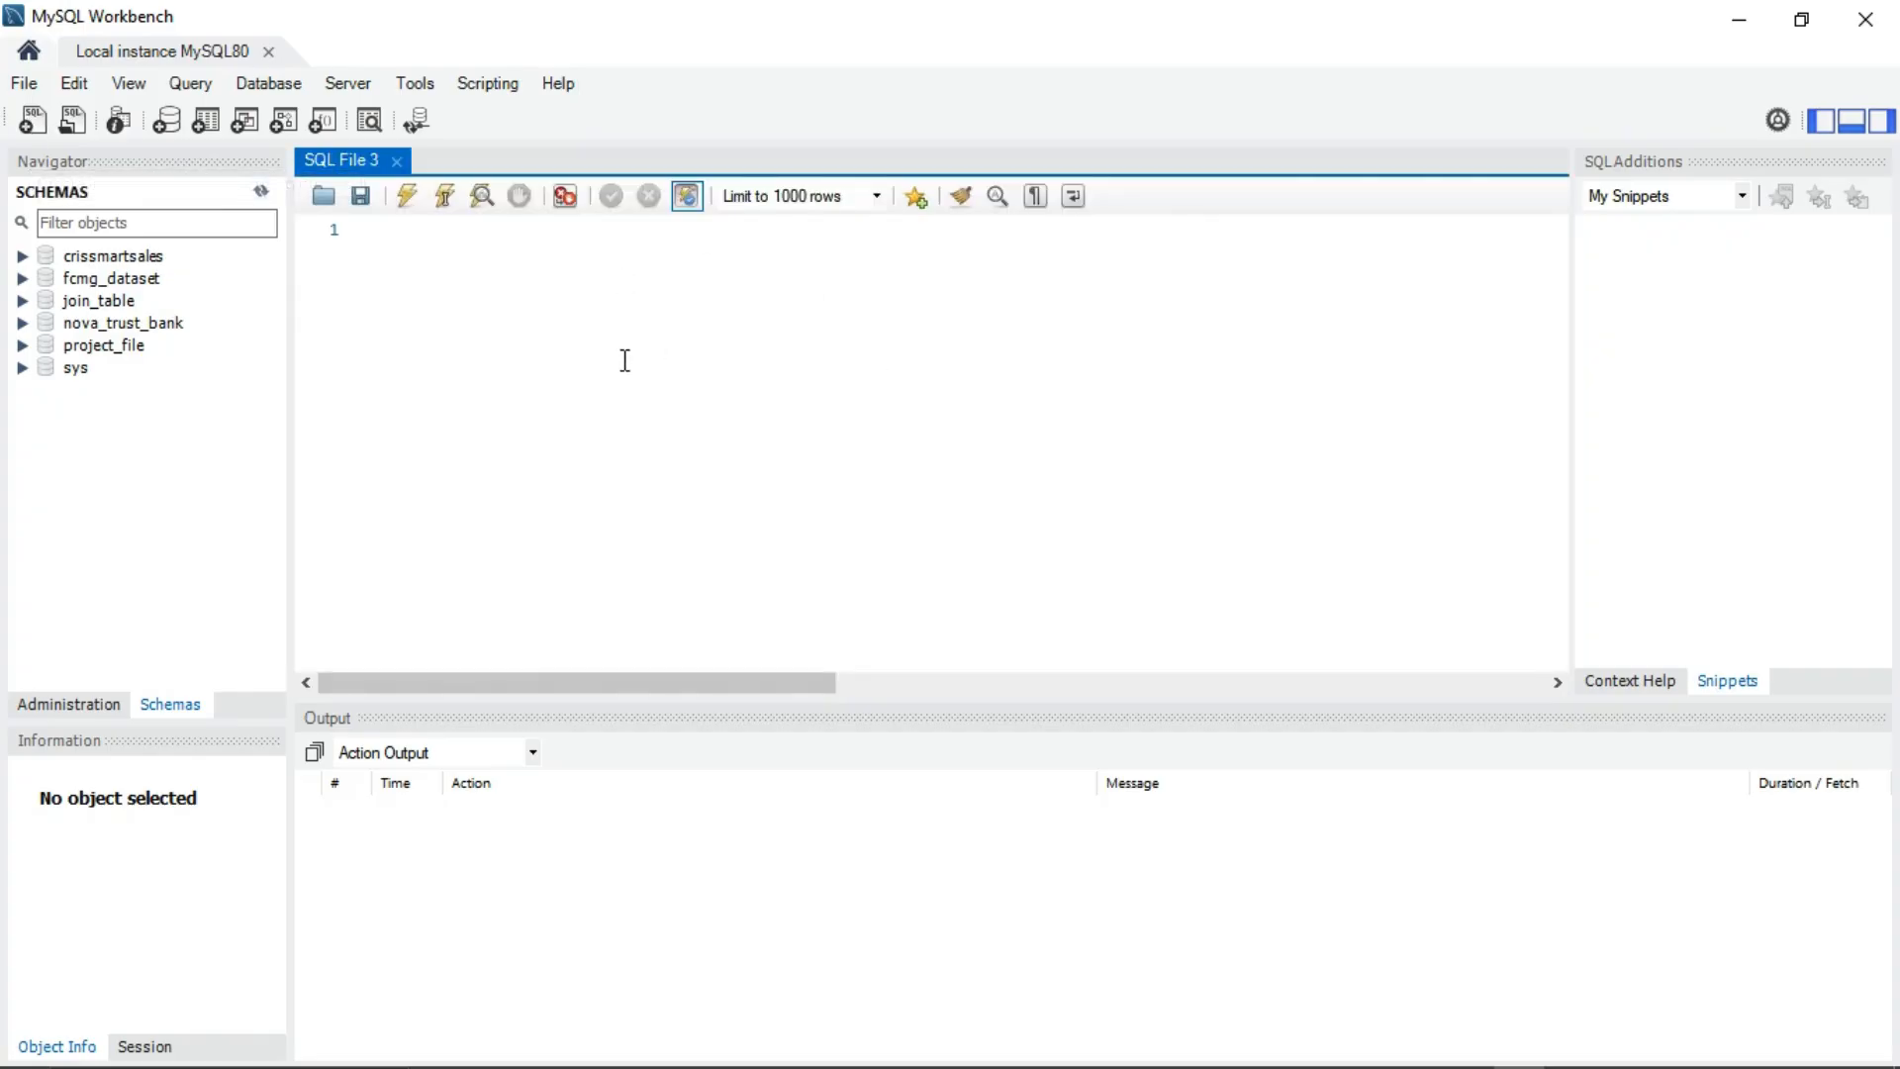
Step: Write and execute CREATE DATABASE DIVEX; in the new query
left_click(621, 250)
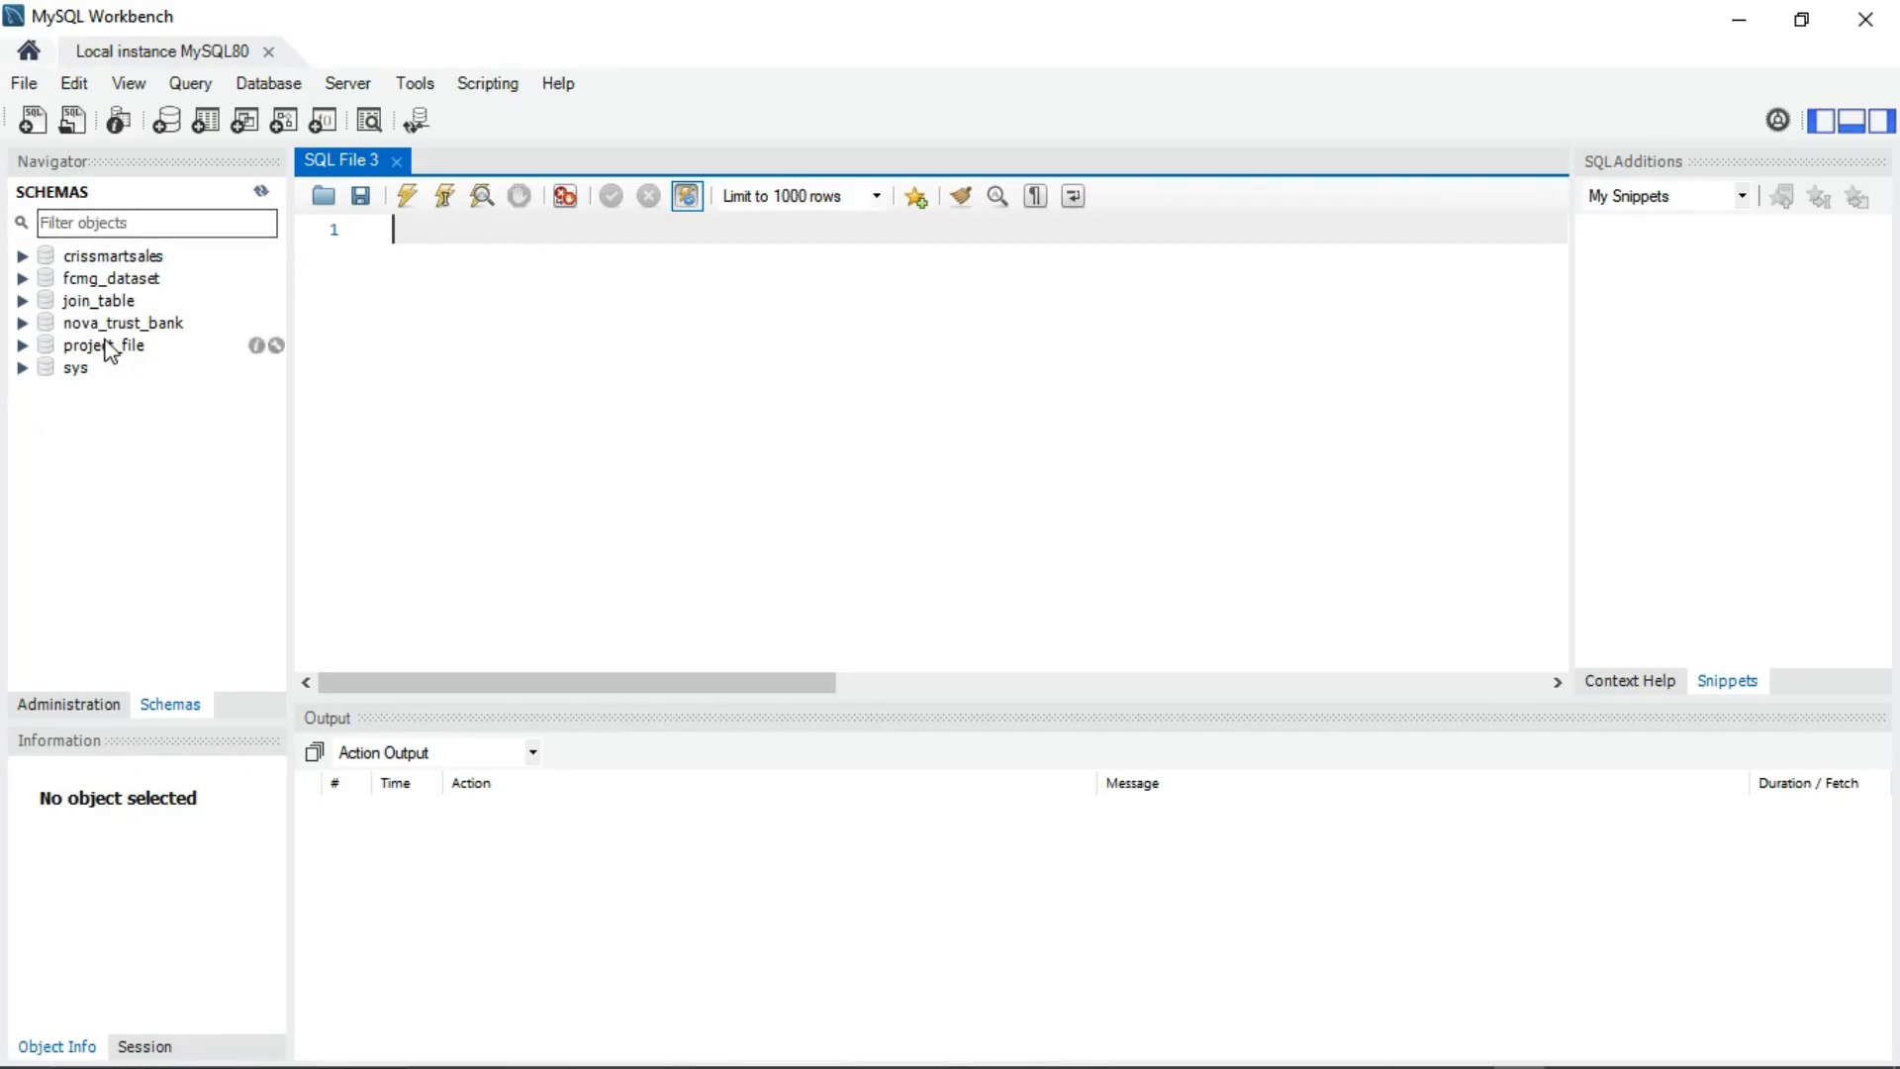
left_click(23, 256)
left_click(22, 256)
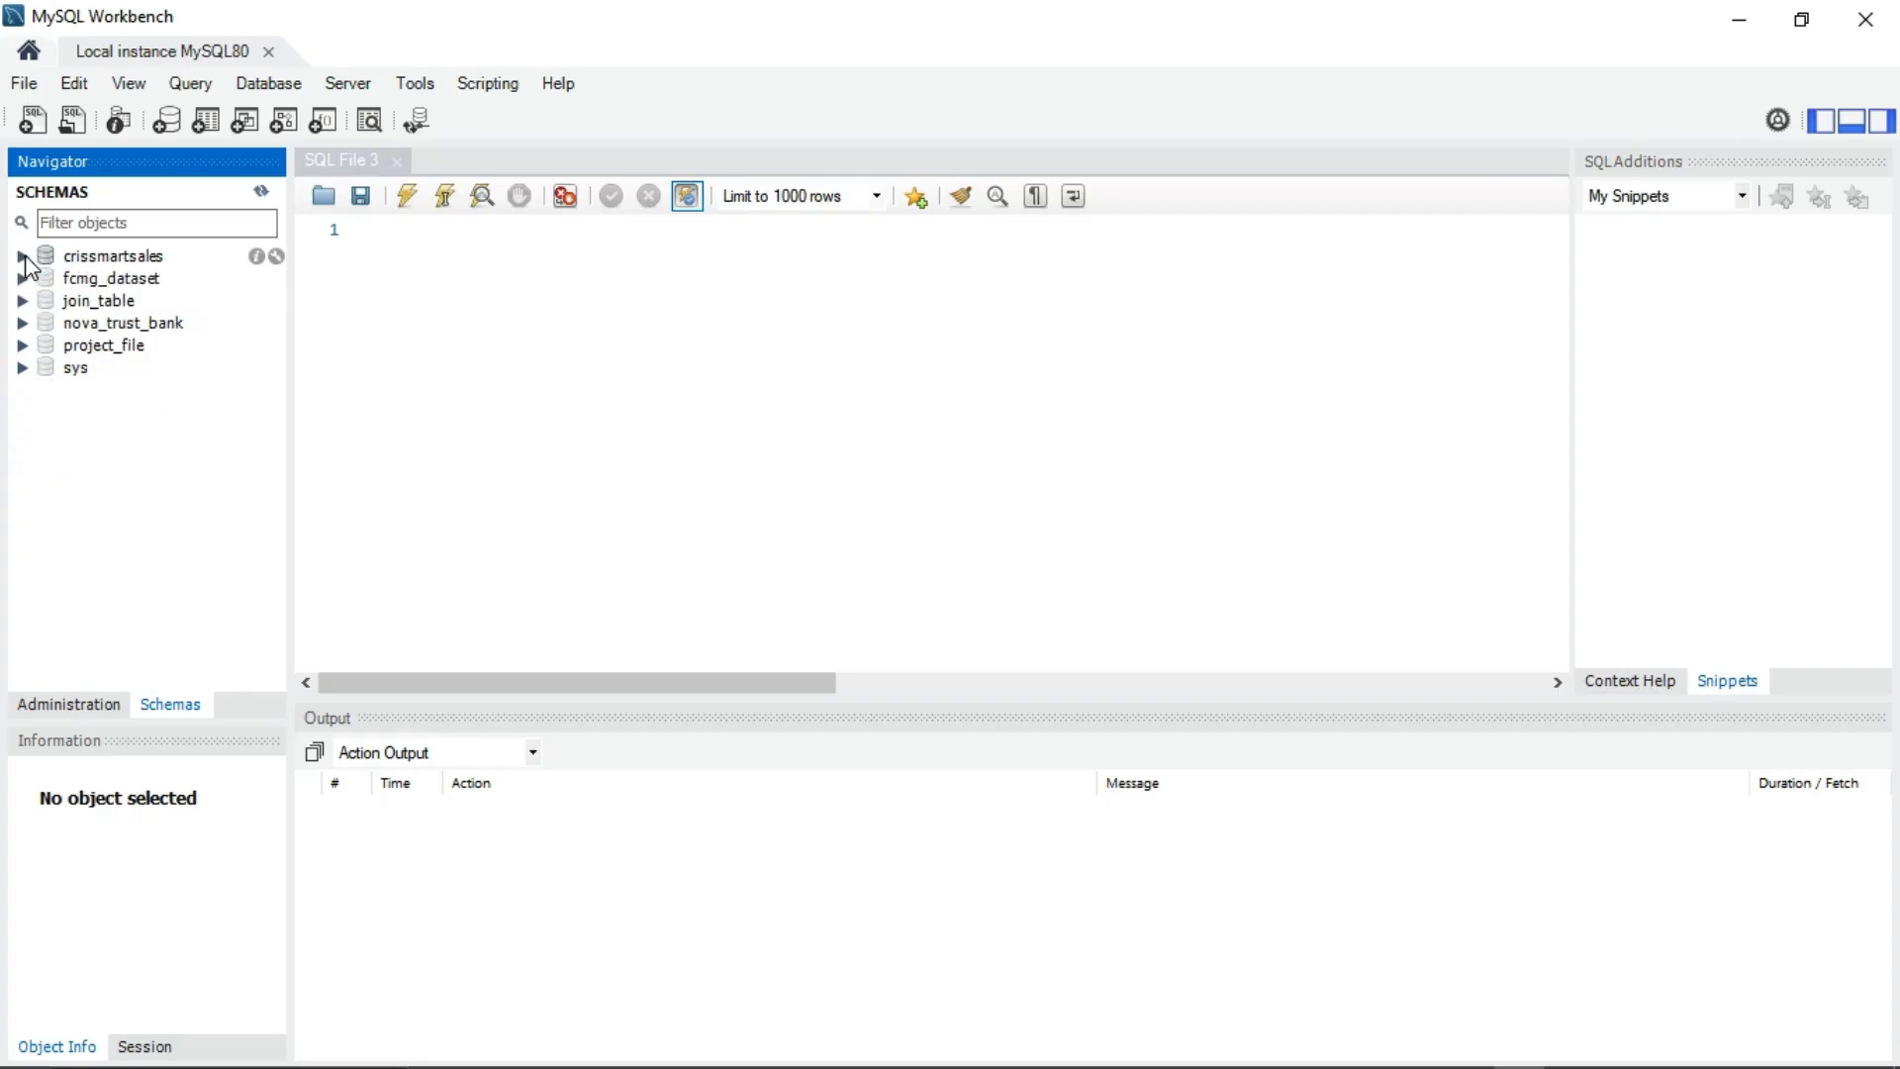
left_click(414, 238)
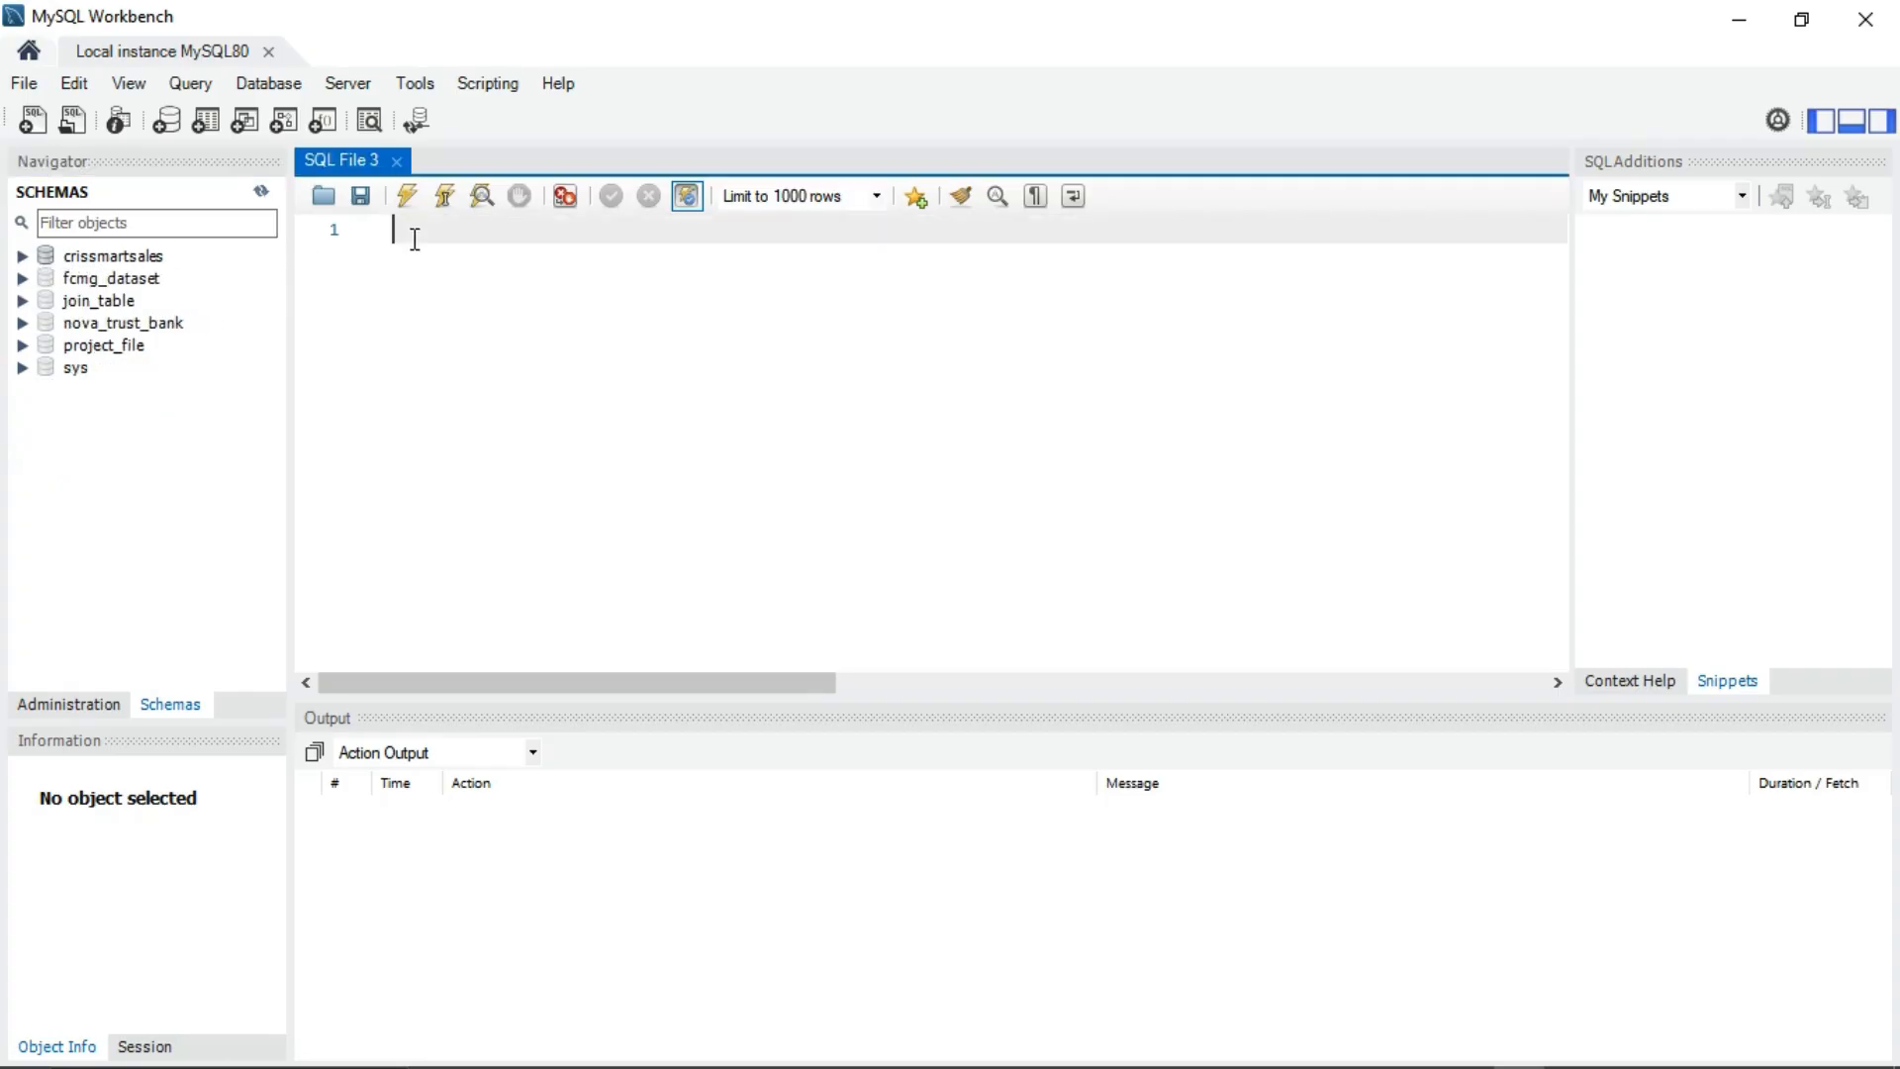
type("CREATE DATABASE DIVE")
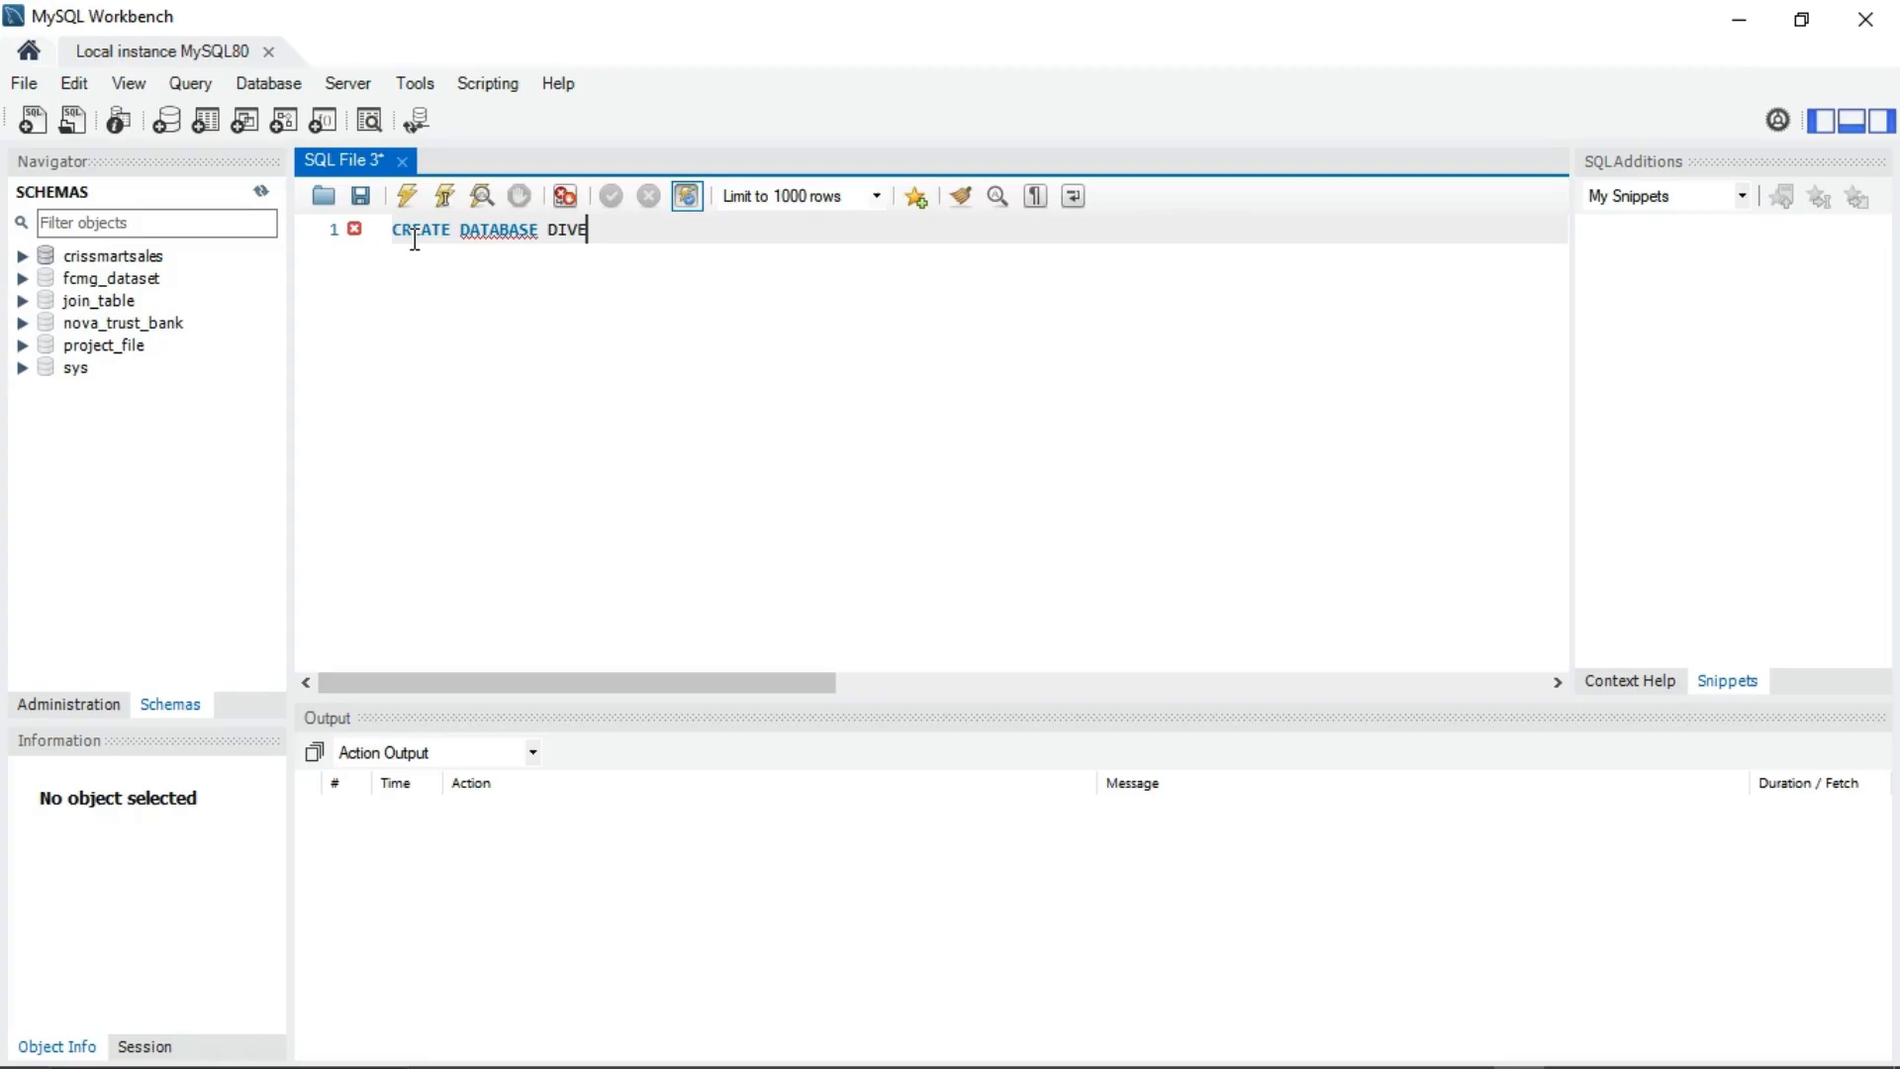
type("X;")
left_click_drag(614, 236, 375, 237)
left_click(406, 196)
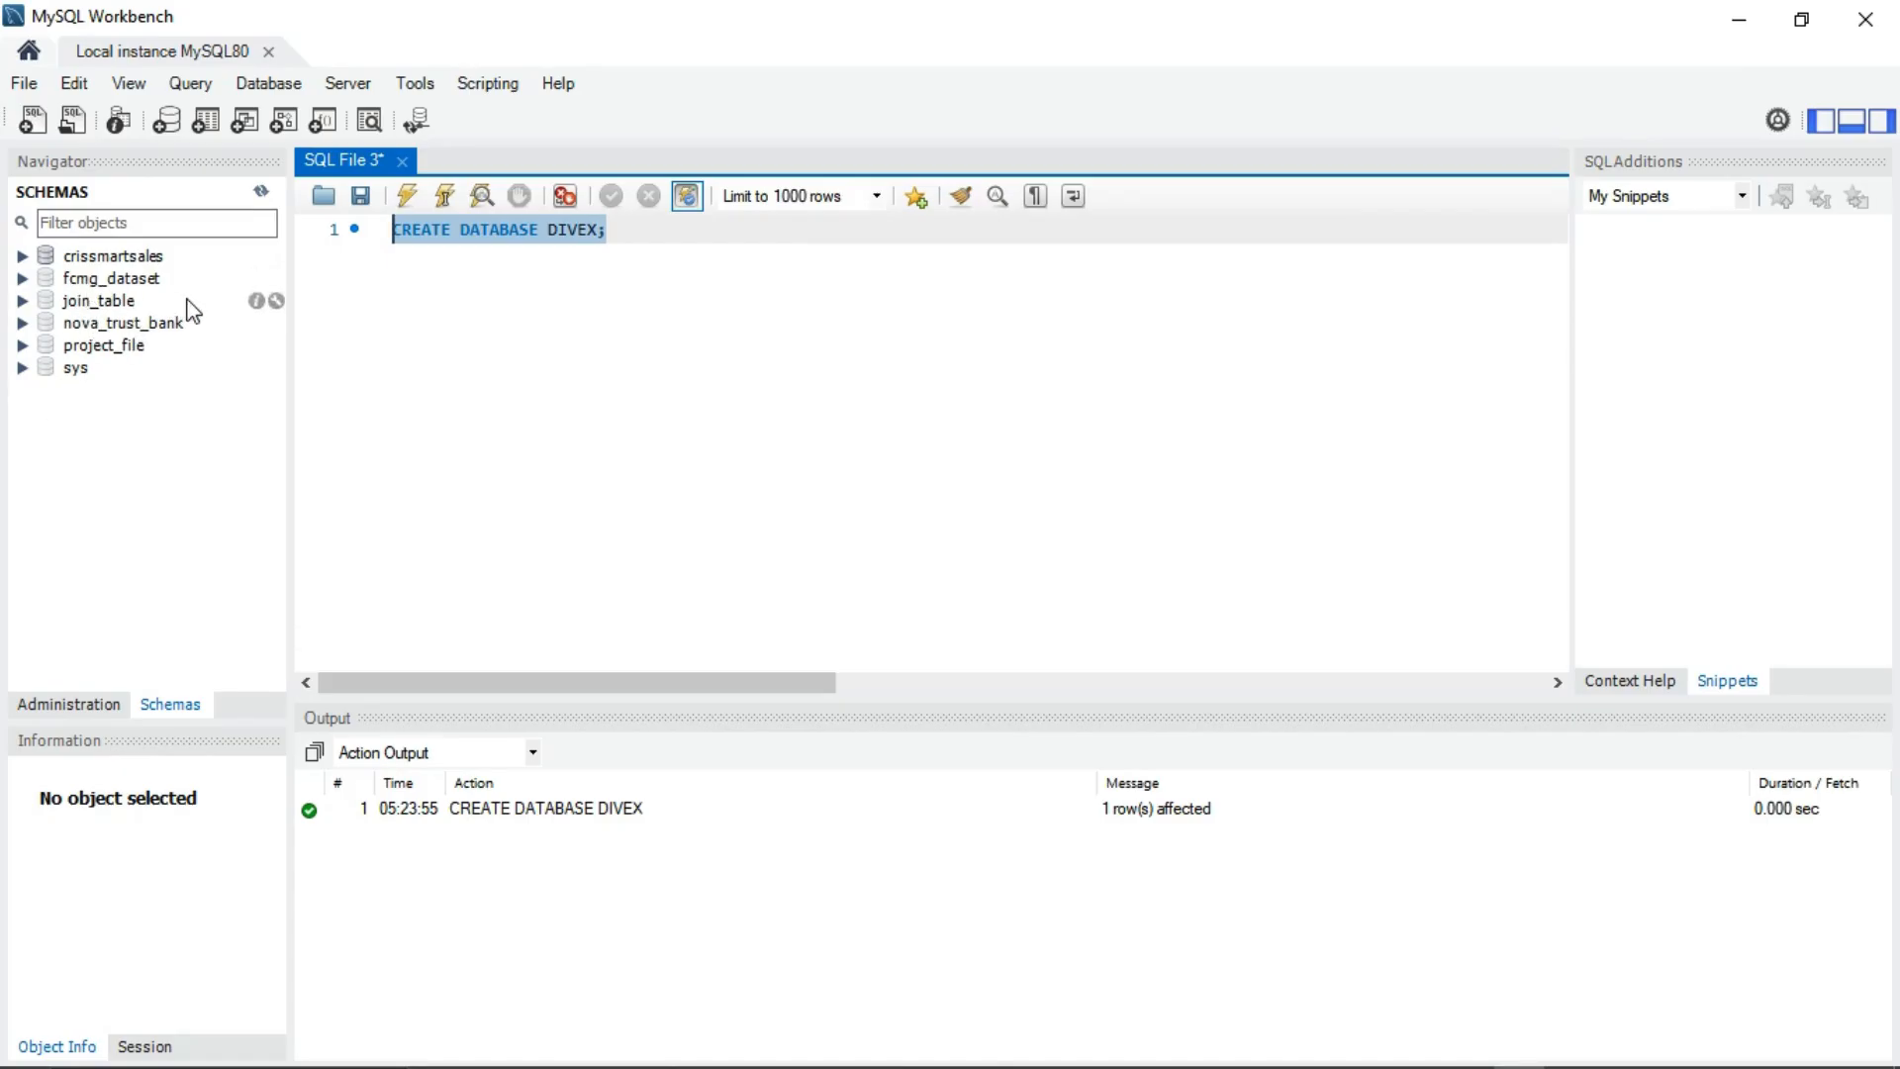
Step: Refresh SCHEMAS and expand divex to check its Tables, Views, Stored Procedures and Functions folders
left_click(260, 191)
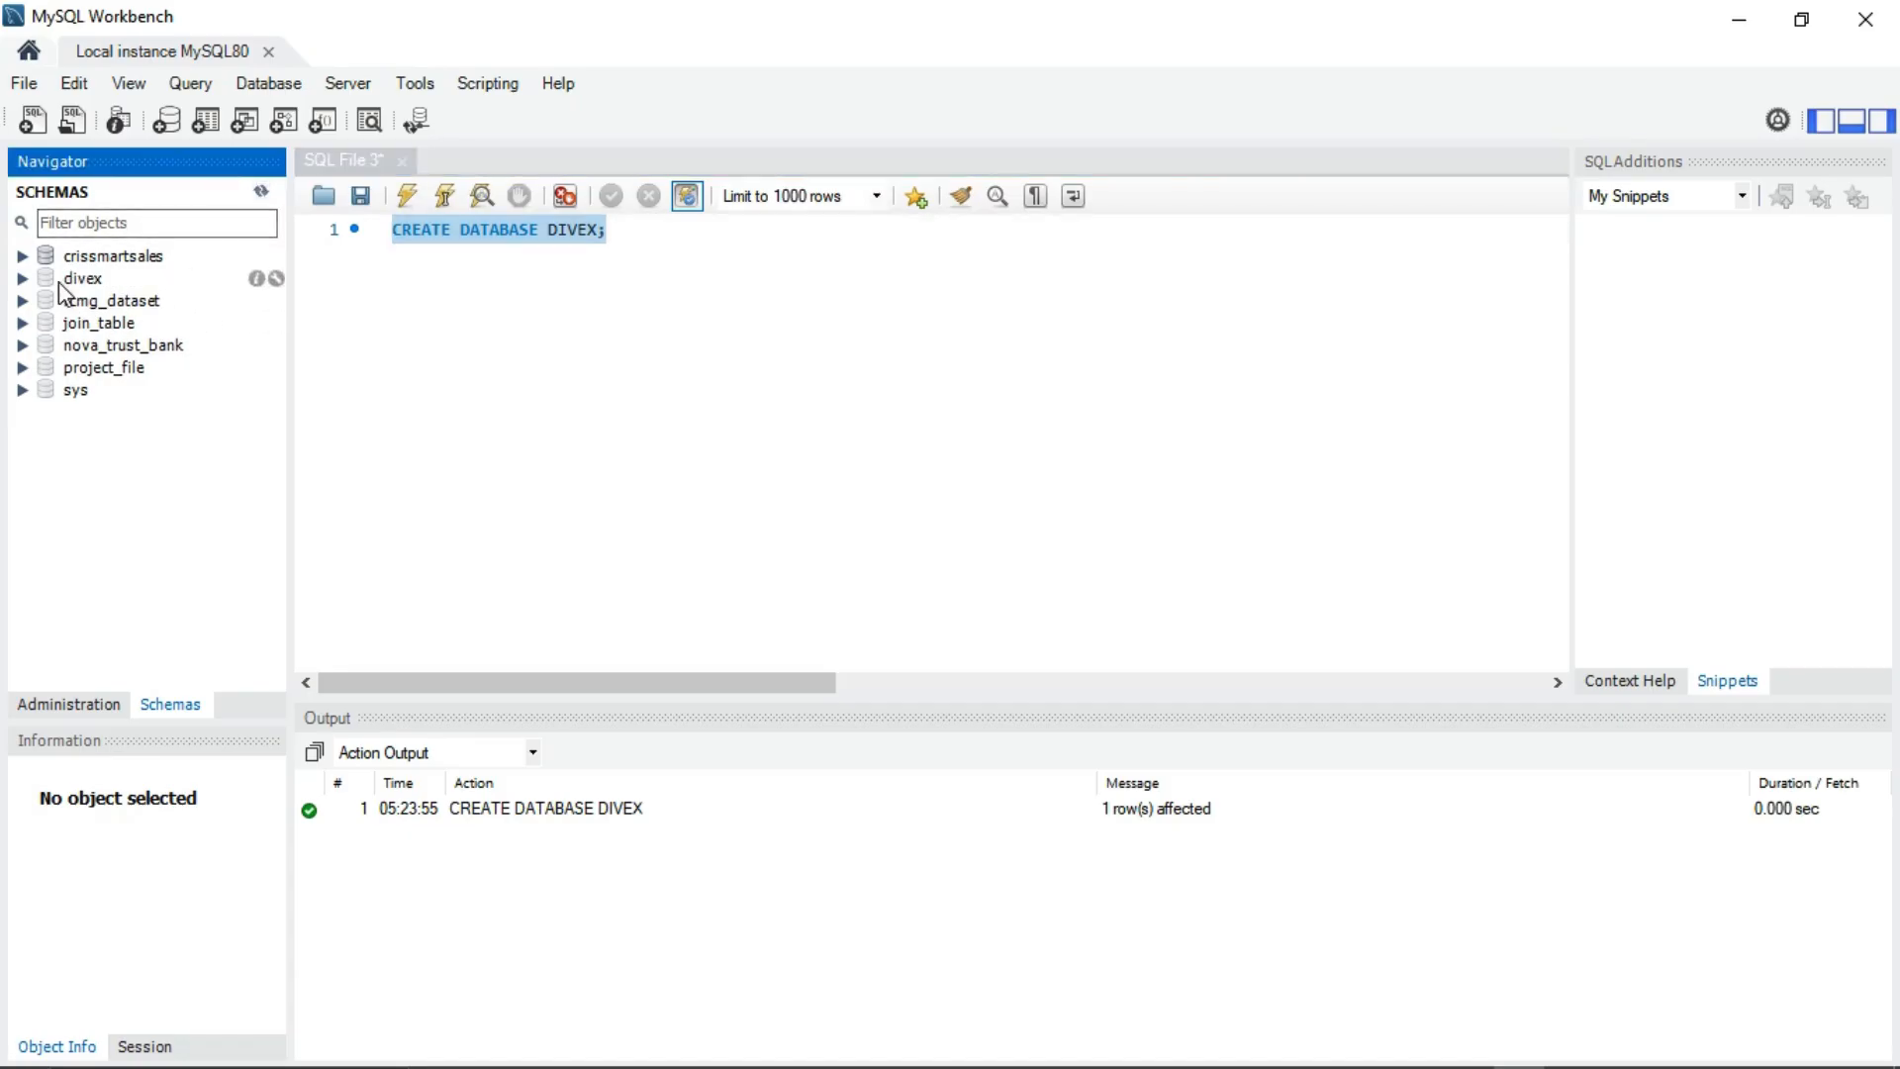
left_click(23, 279)
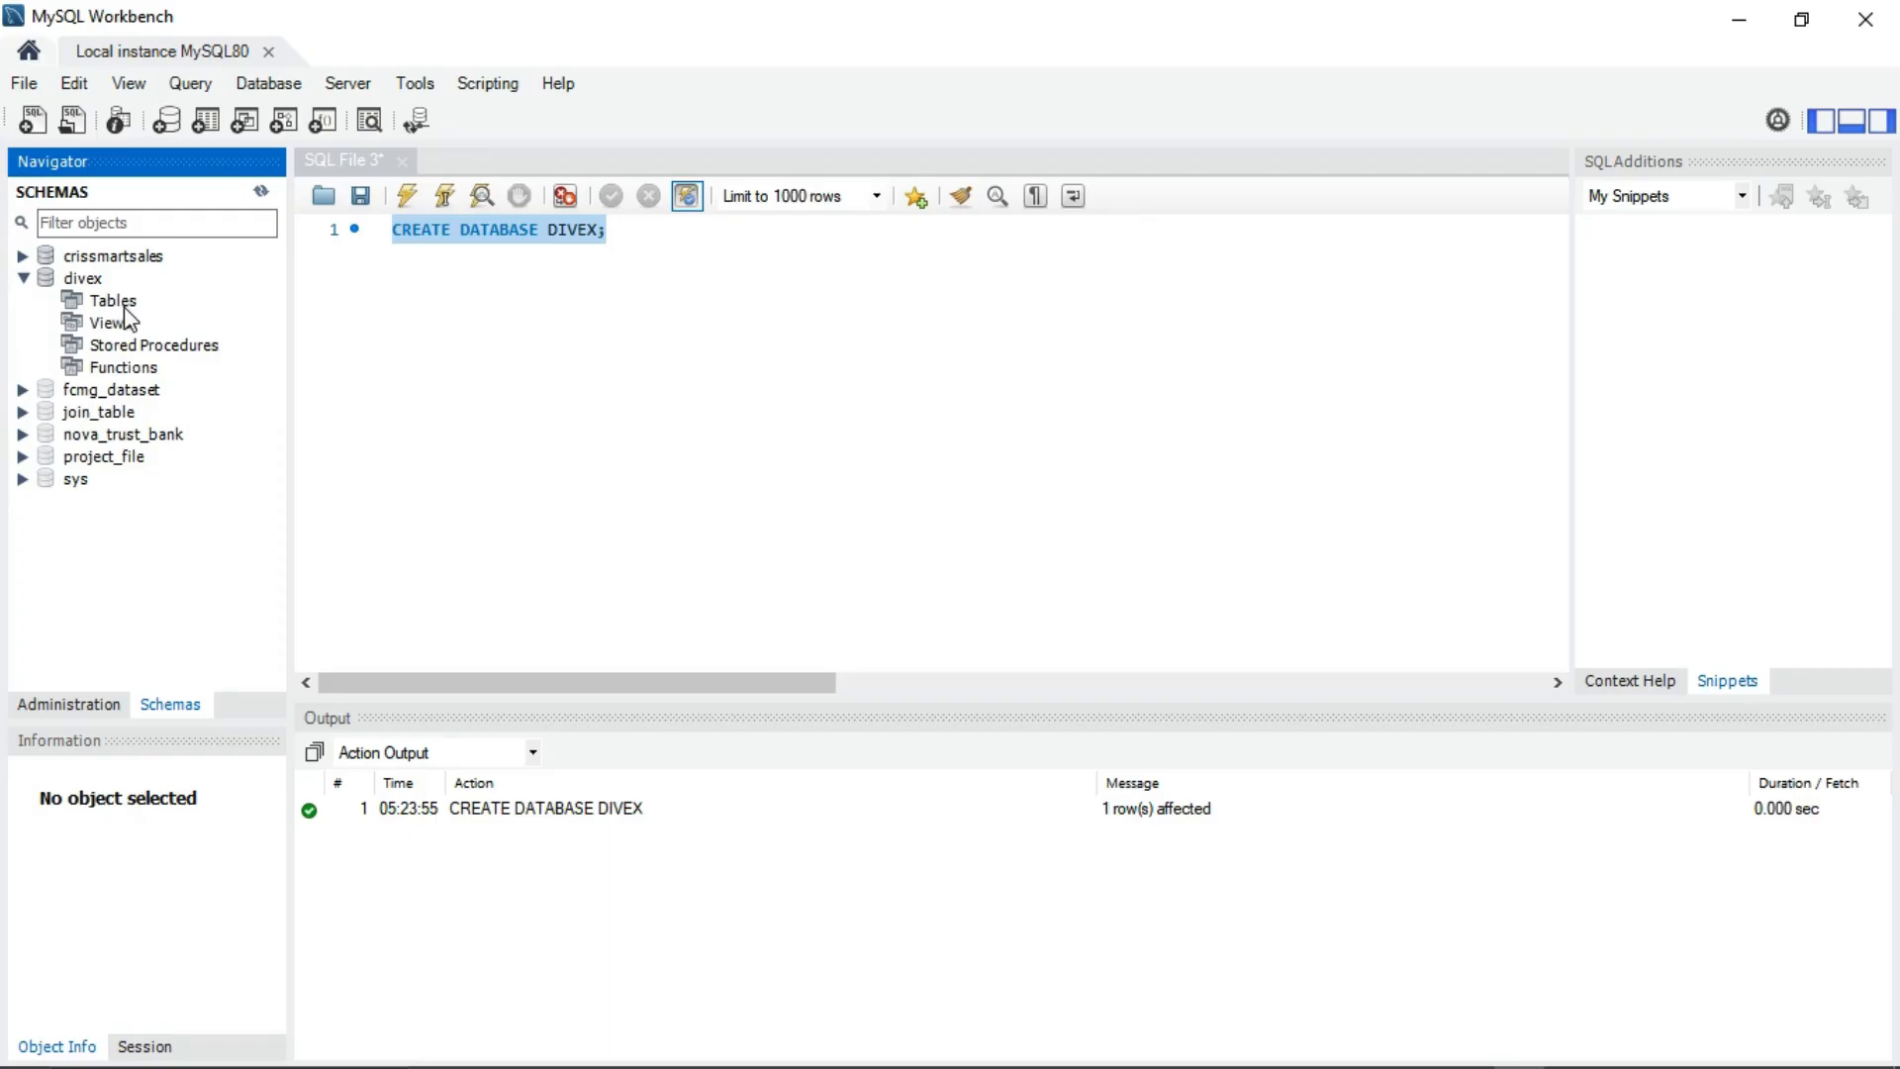
left_click(666, 236)
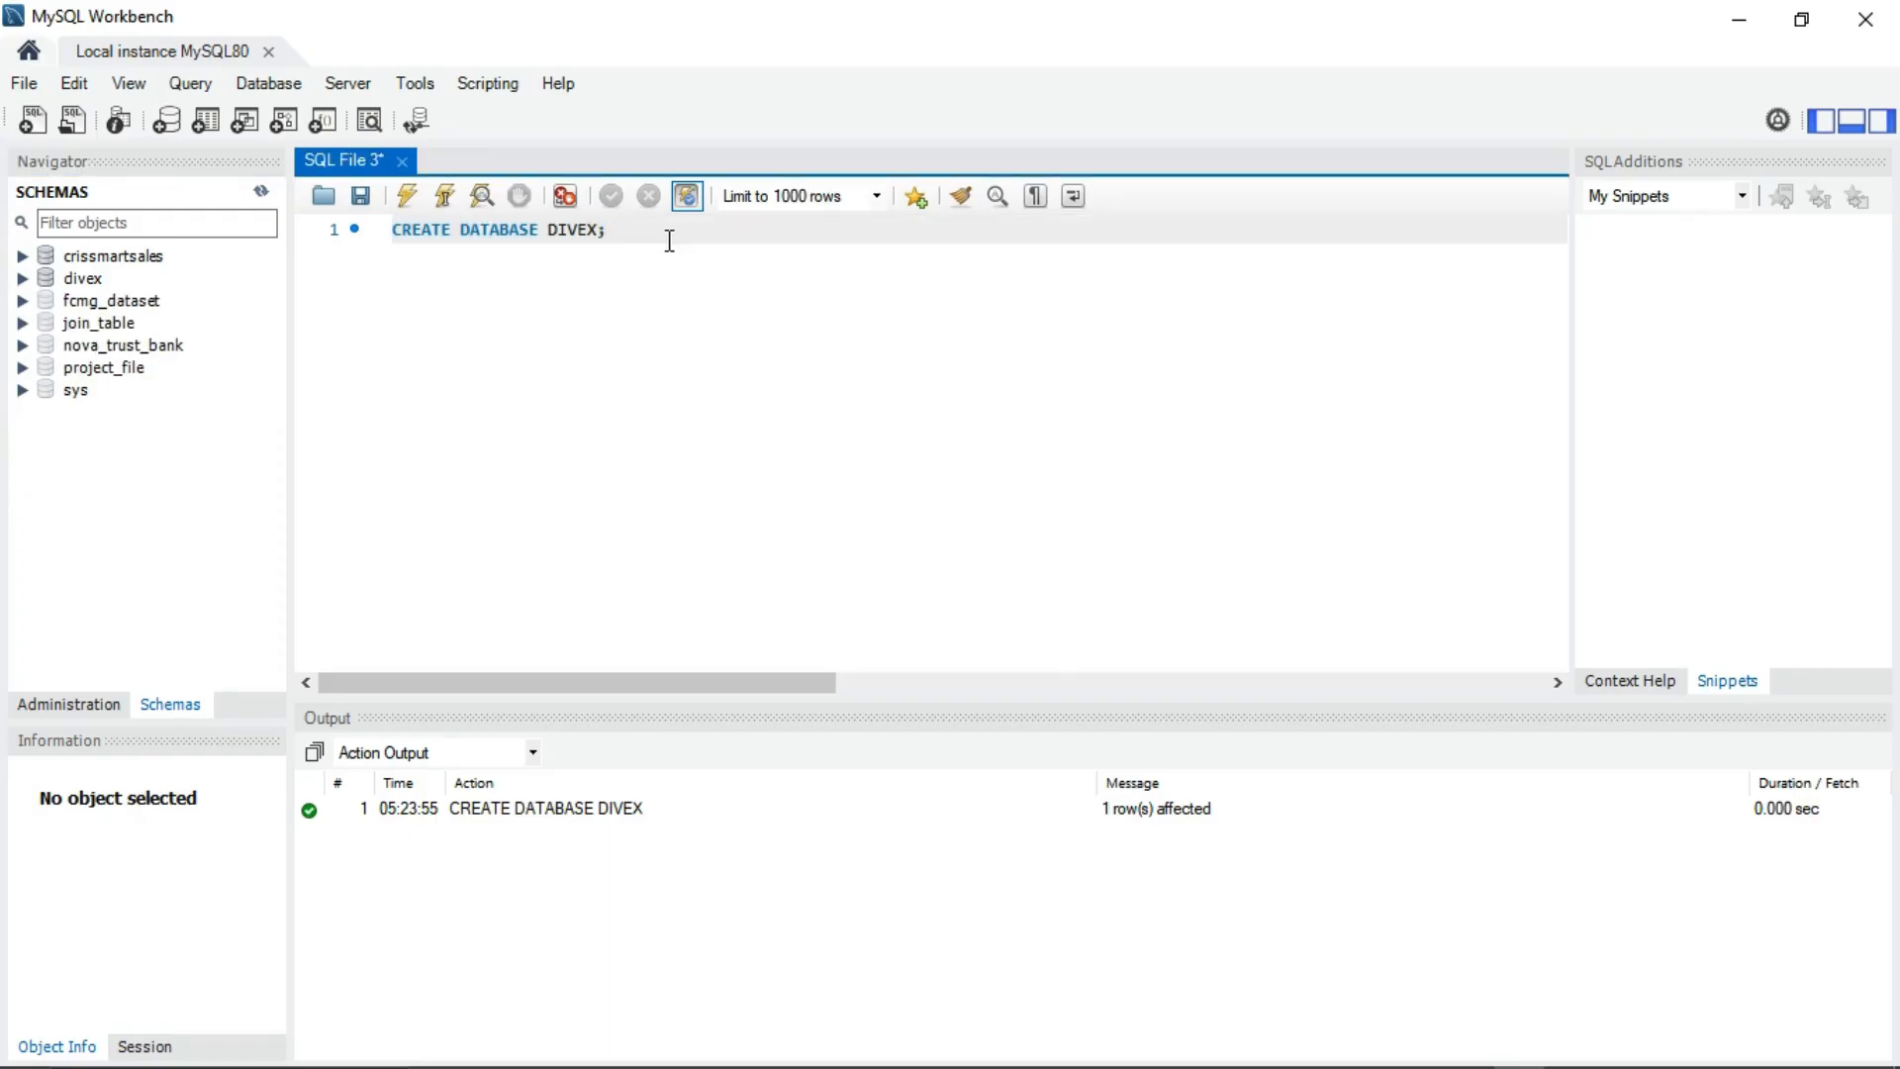
left_click(22, 278)
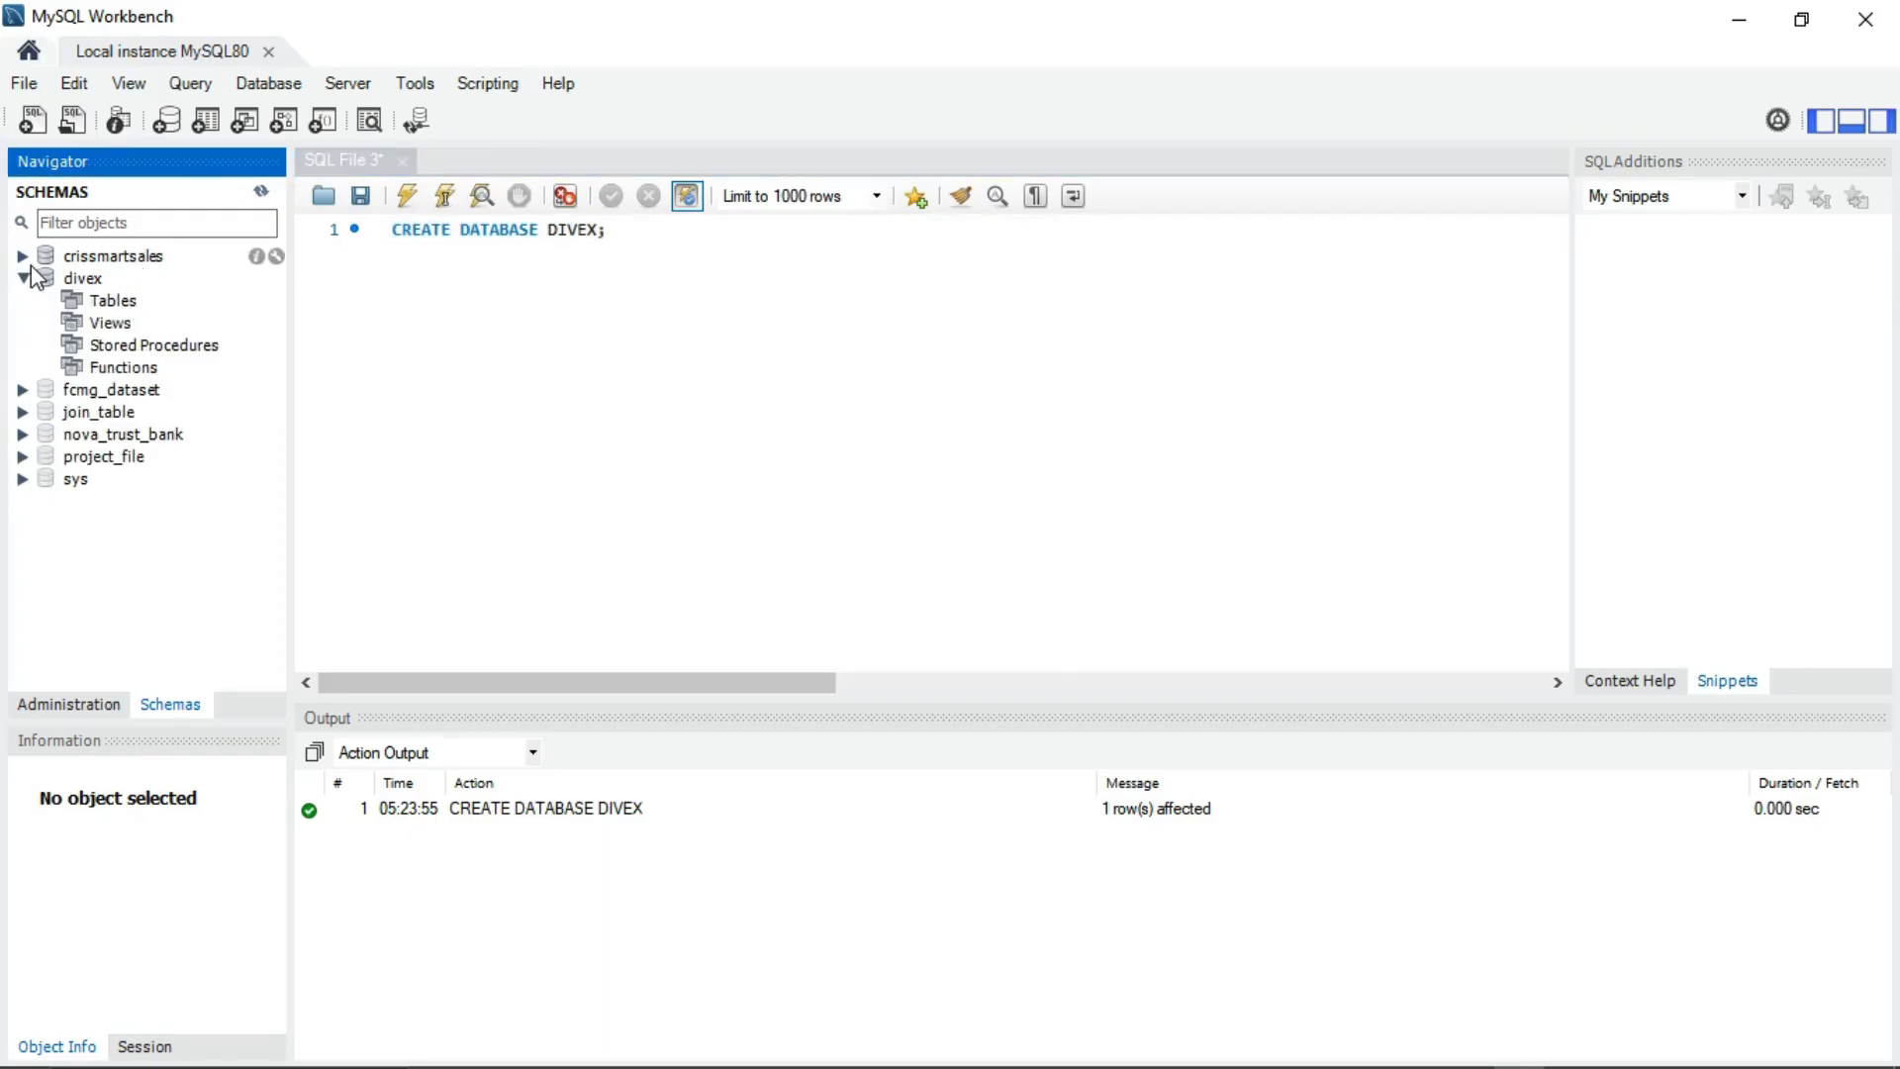
left_click(23, 278)
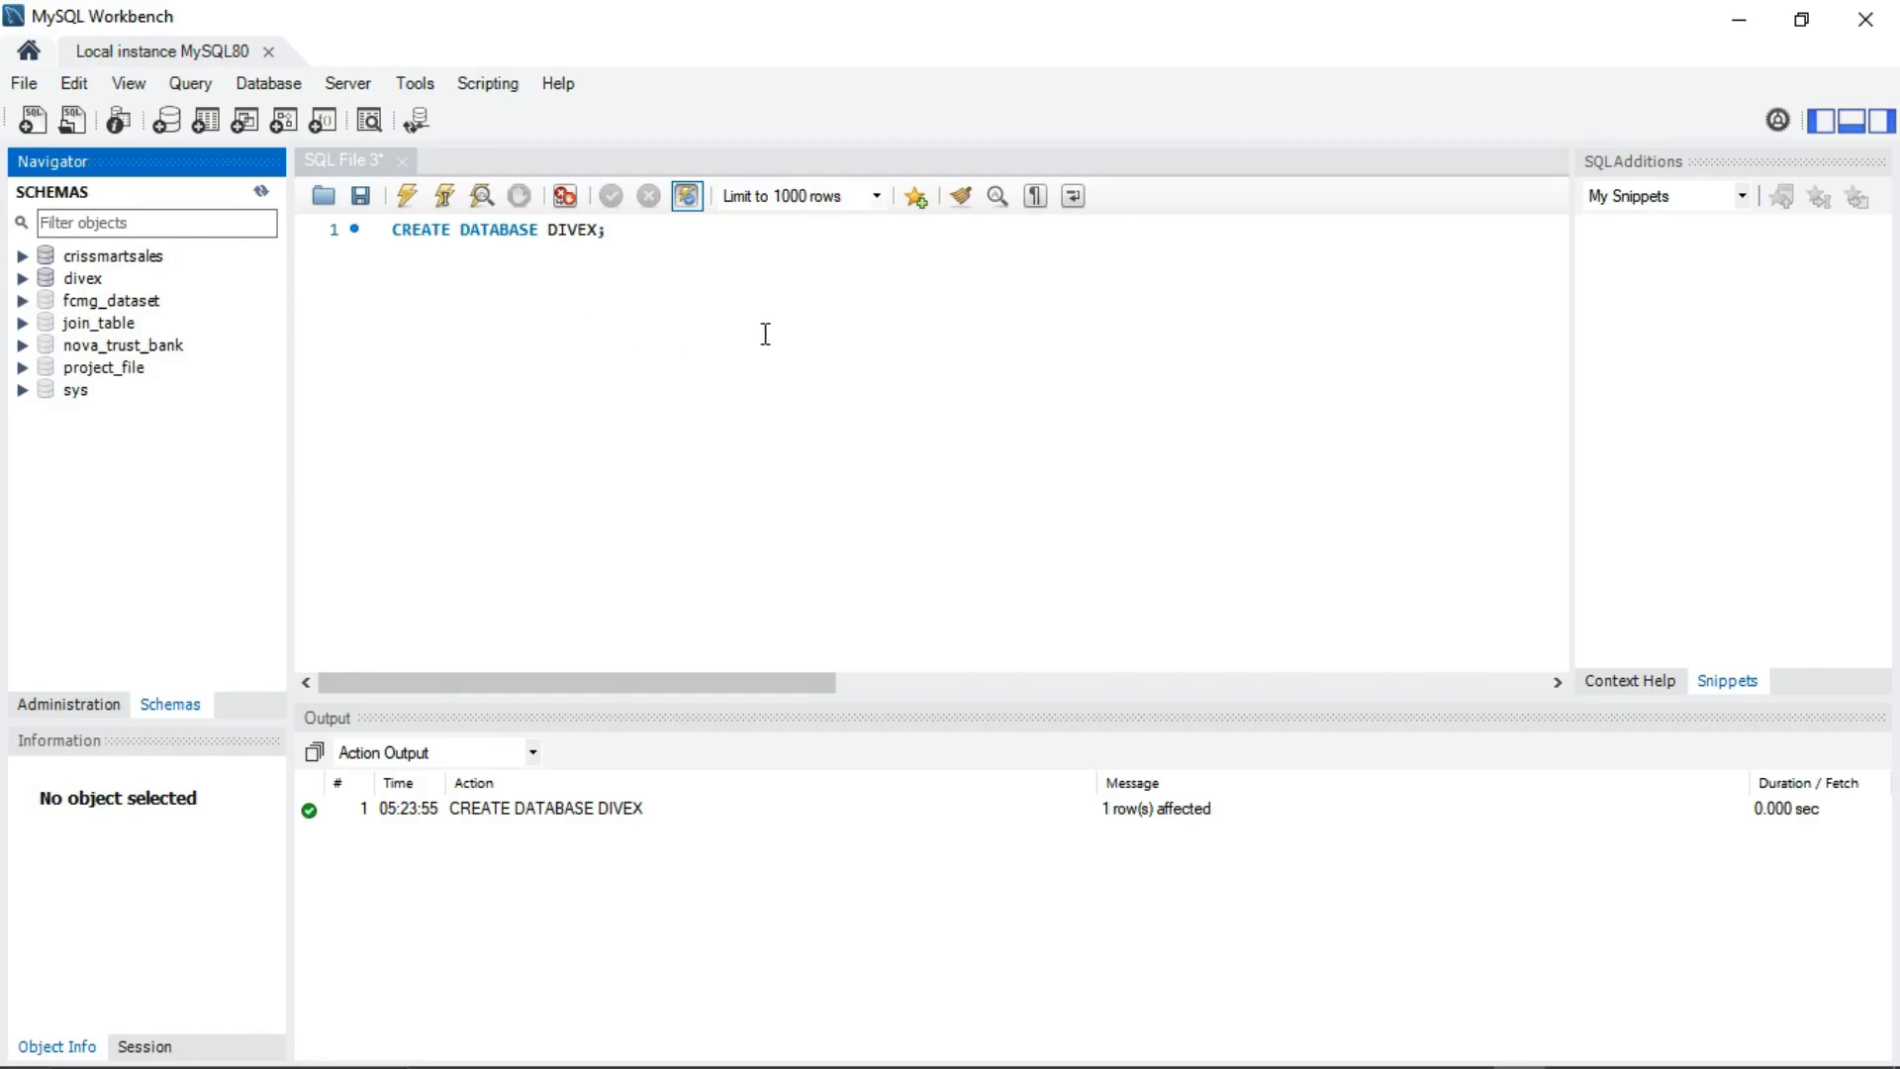